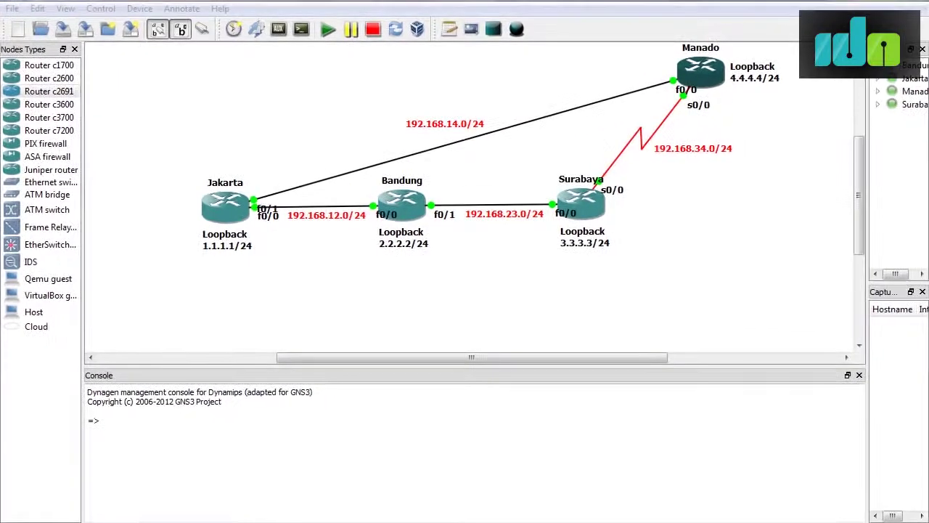
Review the RIP lab task notes, moving them aside to view the topology, then hide them.
left_click(327, 522)
left_click_drag(442, 148, 450, 272)
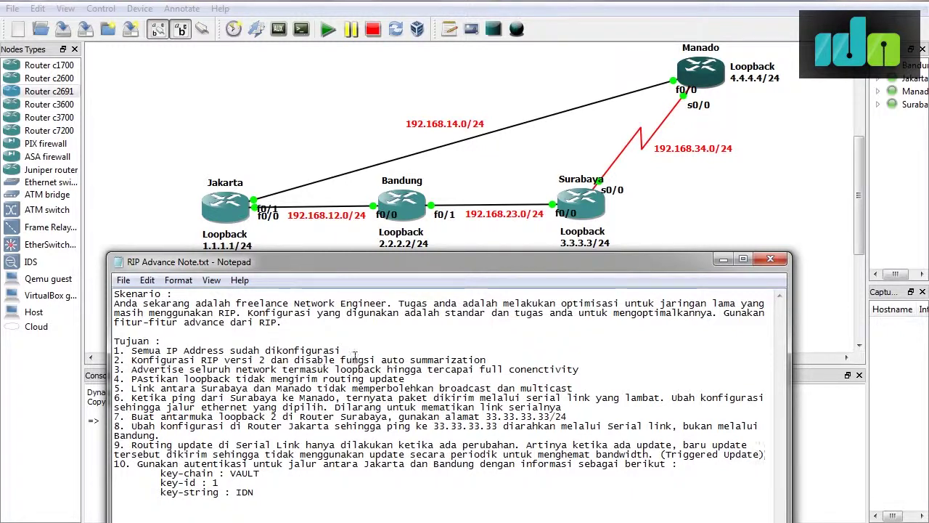
left_click(723, 263)
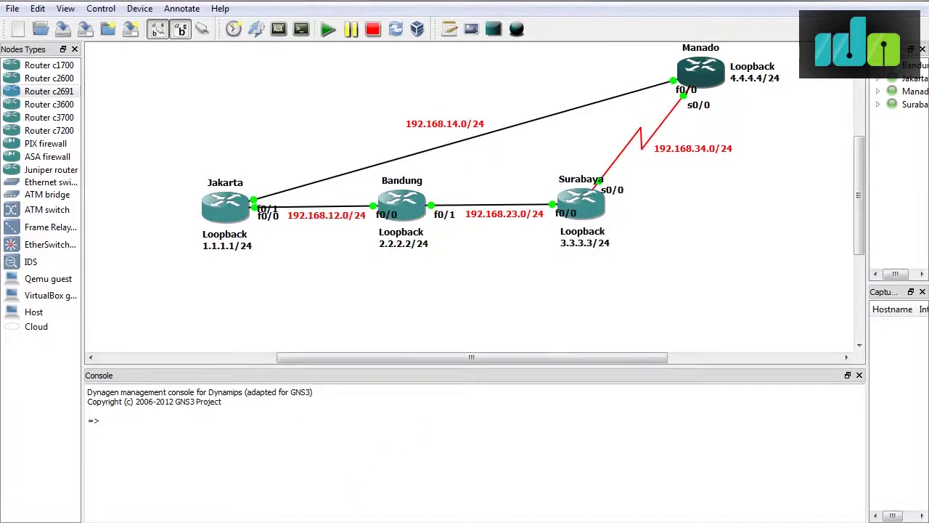
Bring the Jakarta, Bandung, Surabaya and Manado router consoles forward from the taskbar.
mouse_move(333, 519)
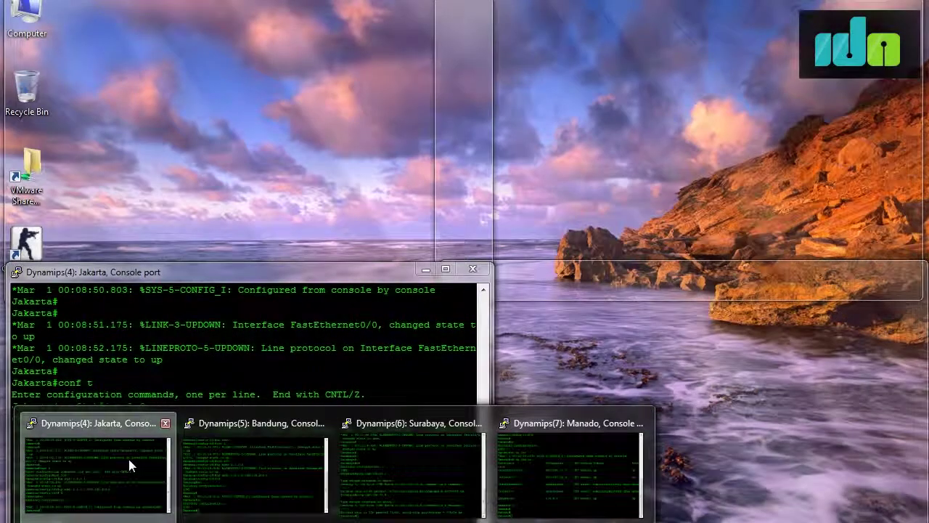
left_click(127, 456)
left_click(333, 522)
left_click(296, 463)
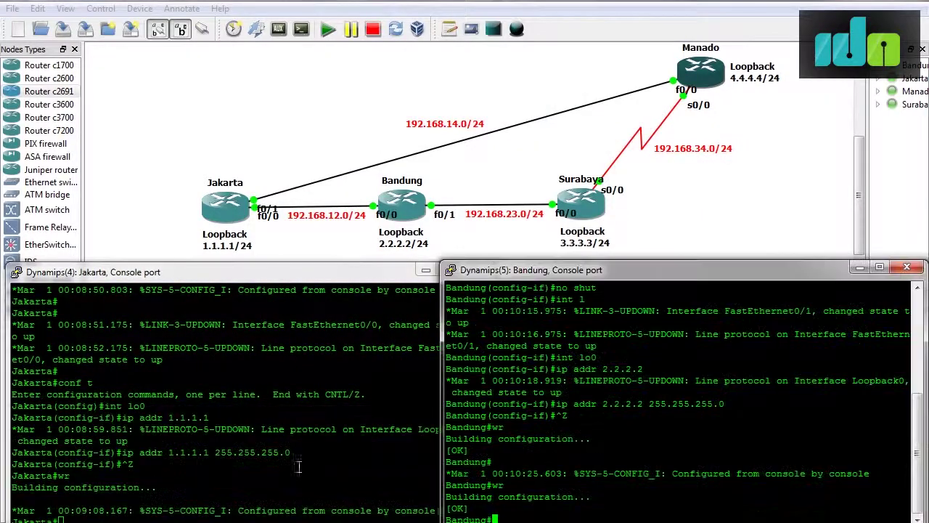
left_click(334, 521)
left_click(393, 446)
mouse_move(334, 519)
left_click(540, 480)
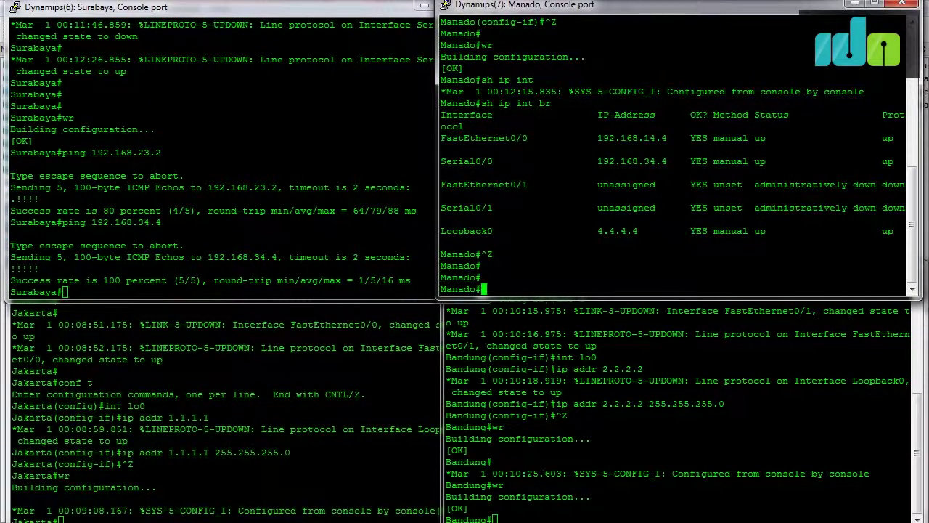
Arrange the Surabaya and Manado consoles below the topology beside Jakarta's.
left_click_drag(354, 12, 358, 3)
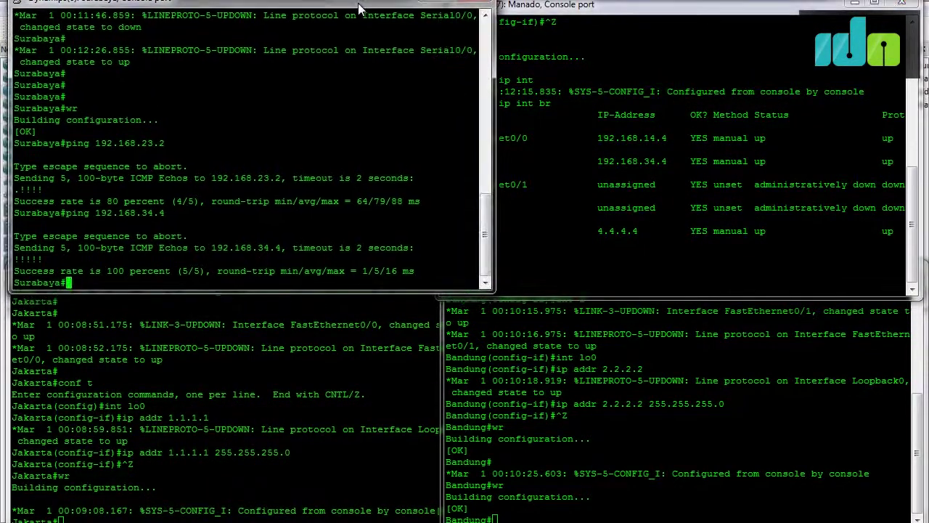
left_click(190, 436)
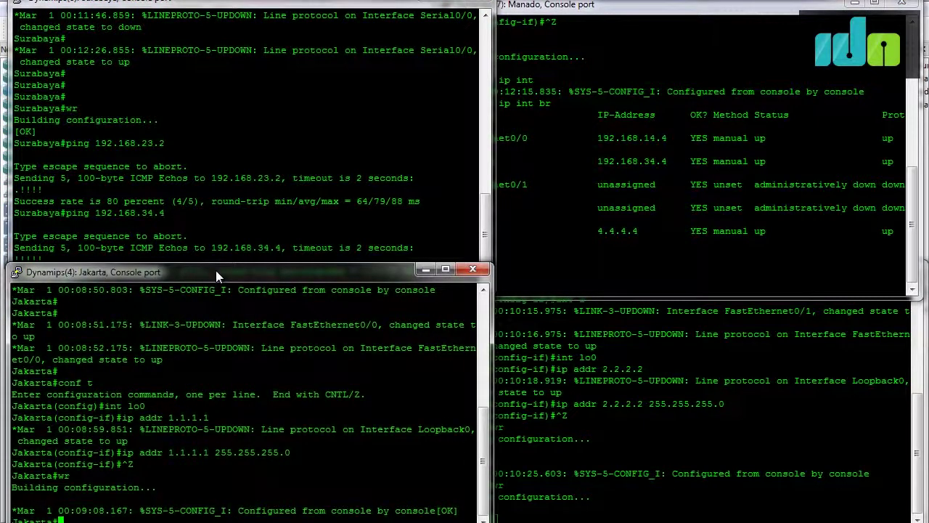
left_click_drag(294, 4, 452, 110)
left_click_drag(518, 8, 558, 239)
left_click_drag(497, 106, 485, 265)
List Jakarta's interfaces and addresses with sh ip int br.
left_click(50, 271)
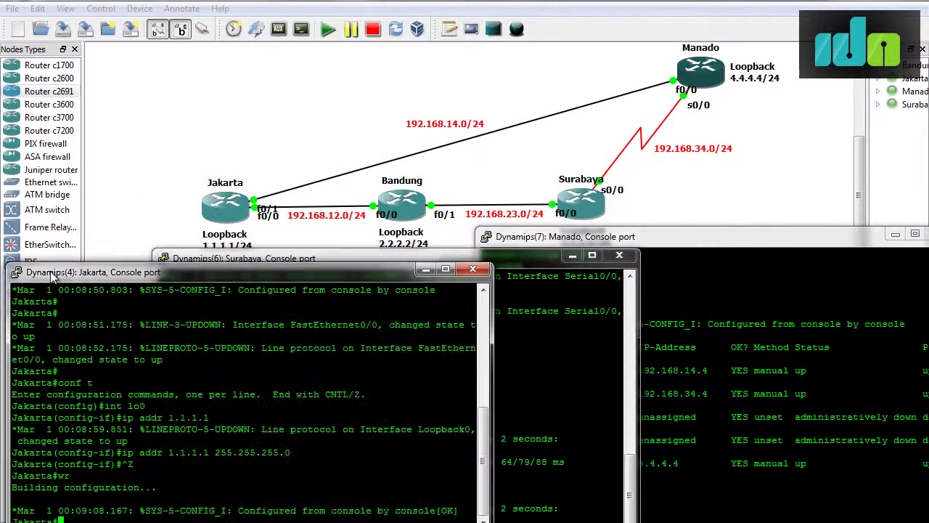
key("Return")
key("Return")
key("Return")
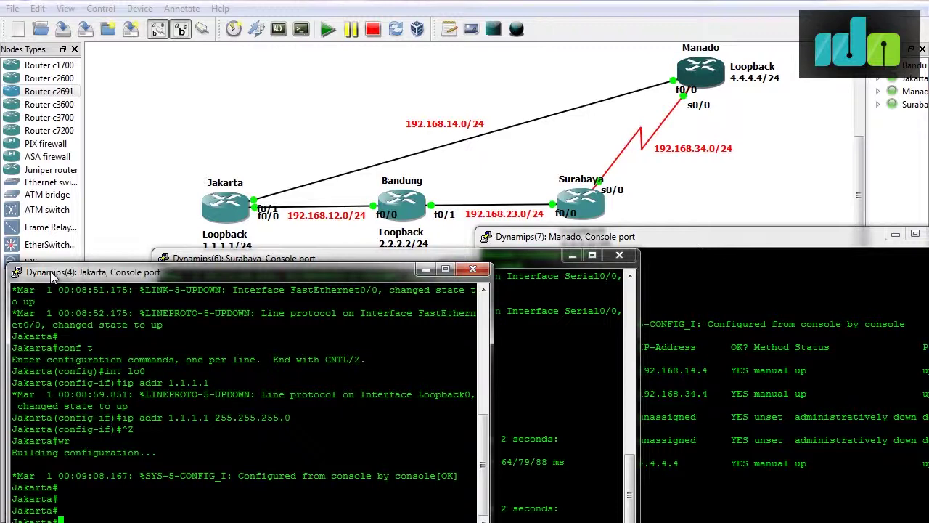
type("sh ip int br")
key("Return")
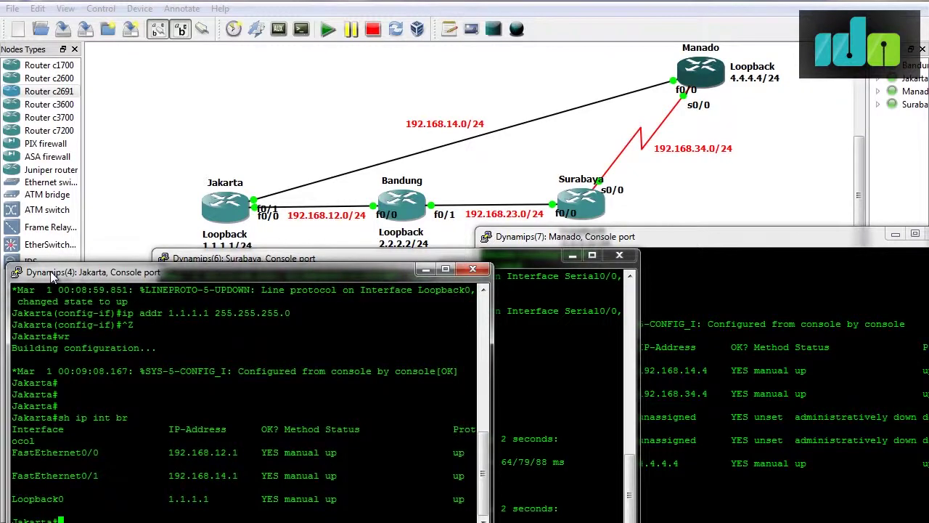
Enable RIP version 2 on Jakarta.
type("conf t")
key("Return")
type("router rip")
key("Return")
type("network")
key("BackSpace")
key("BackSpace")
key("BackSpace")
key("BackSpace")
key("BackSpace")
key("BackSpace")
key("BackSpace")
key("BackSpace")
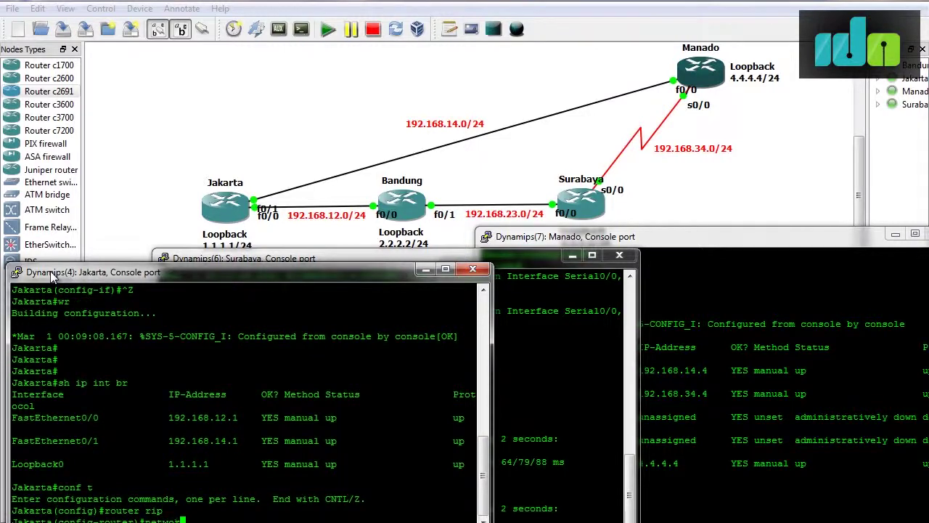
type("version 2")
key("Return")
Advertise 192.168.12.0, 192.168.14.0 and 1.1.1.0 in Jakarta's RIP and exit configuration mode.
type("networ")
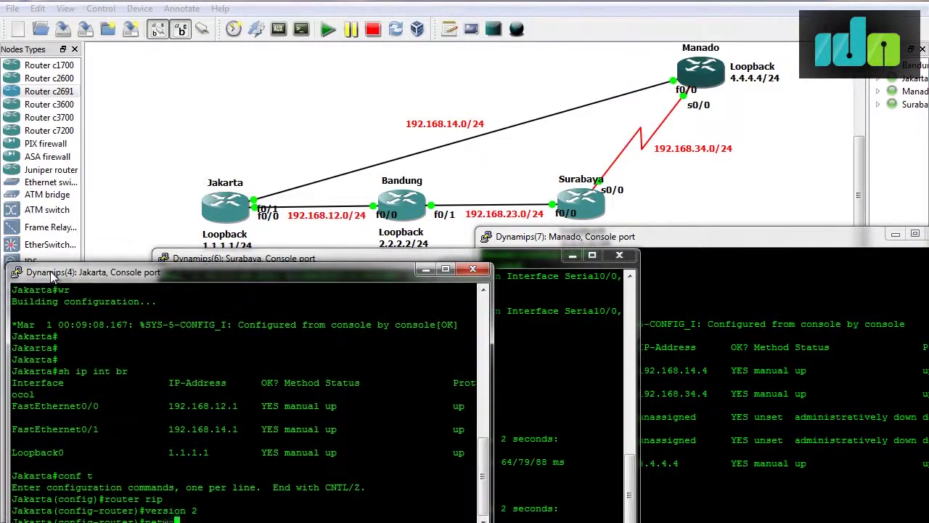
type("k 192.168.12.0")
key("Return")
type("network 192.168")
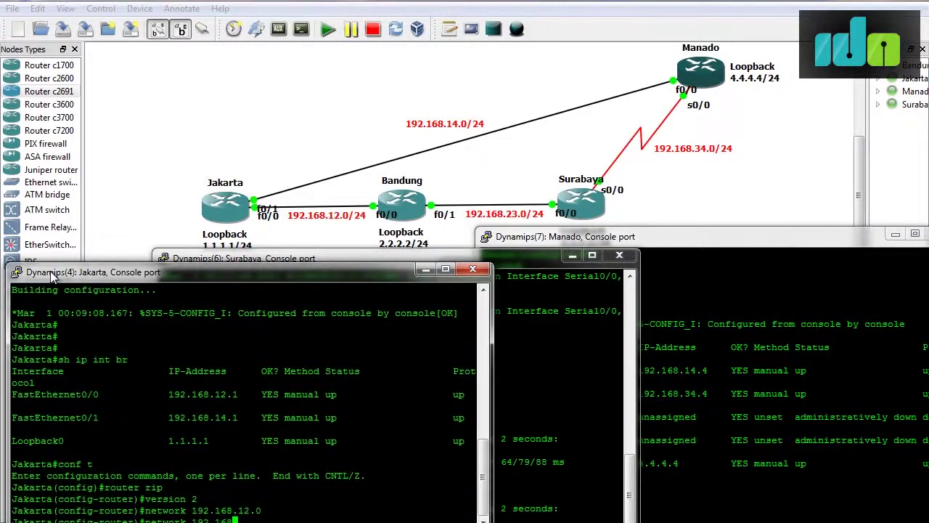
type(".14.0")
key("Return")
type("network 1")
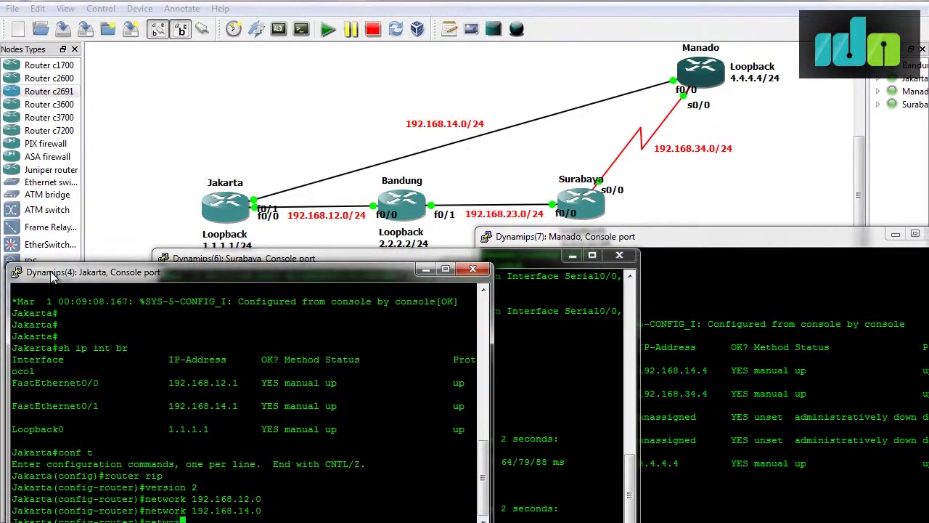
type(".1.1.0")
key("Return")
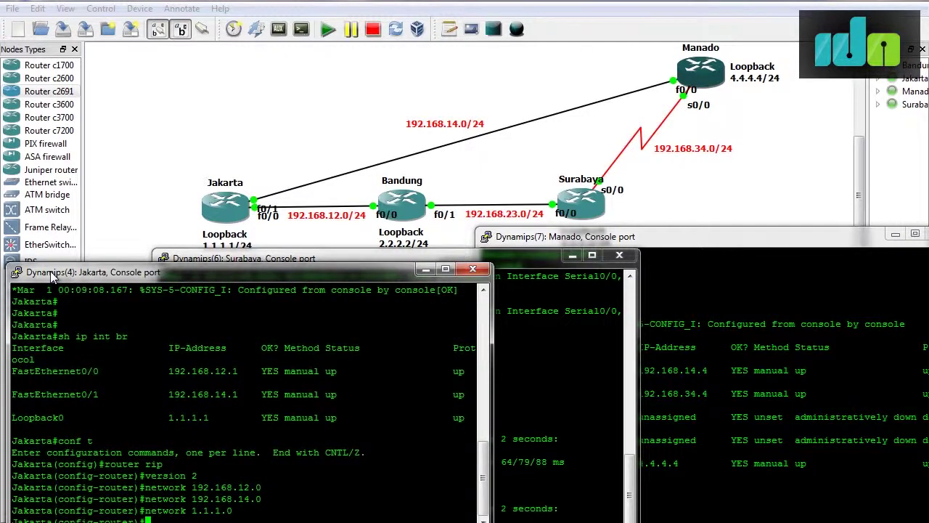
key("ctrl+z")
key("Return")
key("Return")
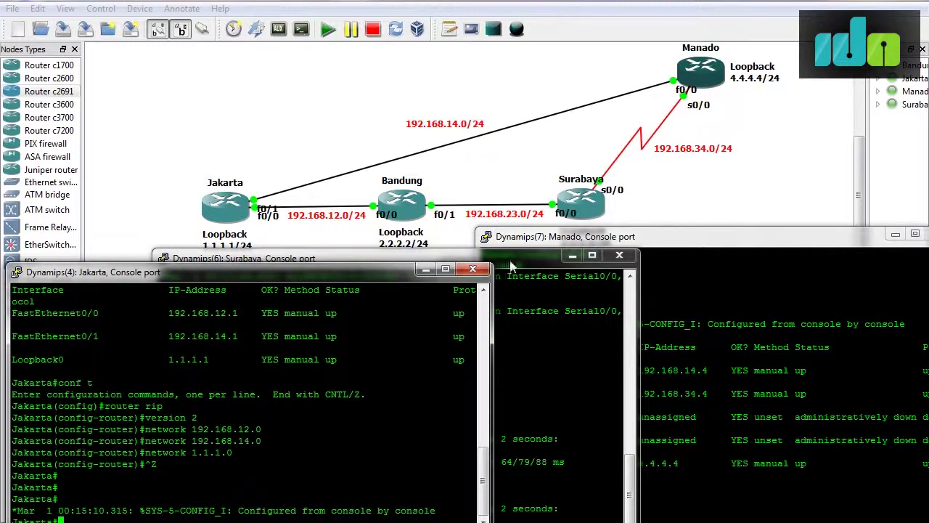
Enable RIP version 2 on Surabaya.
left_click_drag(509, 260, 420, 242)
type("conf t")
key("Return")
type("router rip")
key("Return")
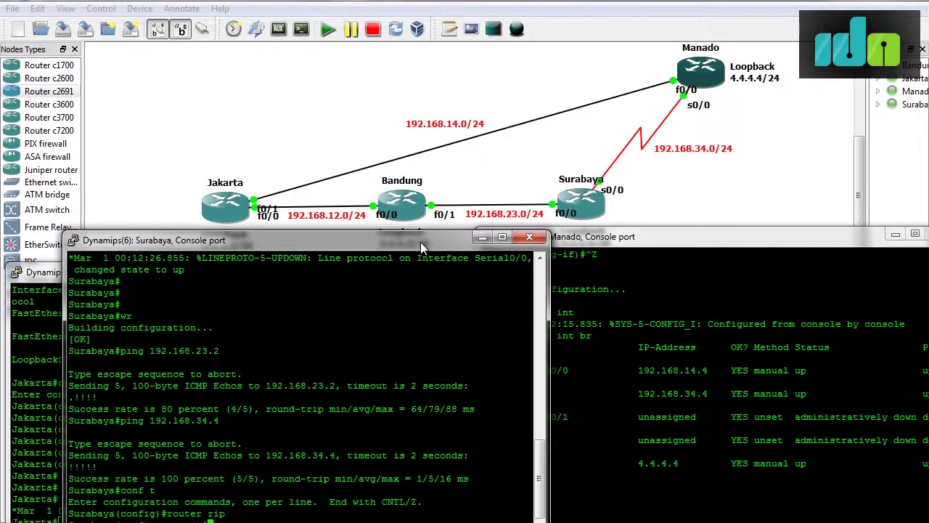
type("version 2")
key("Return")
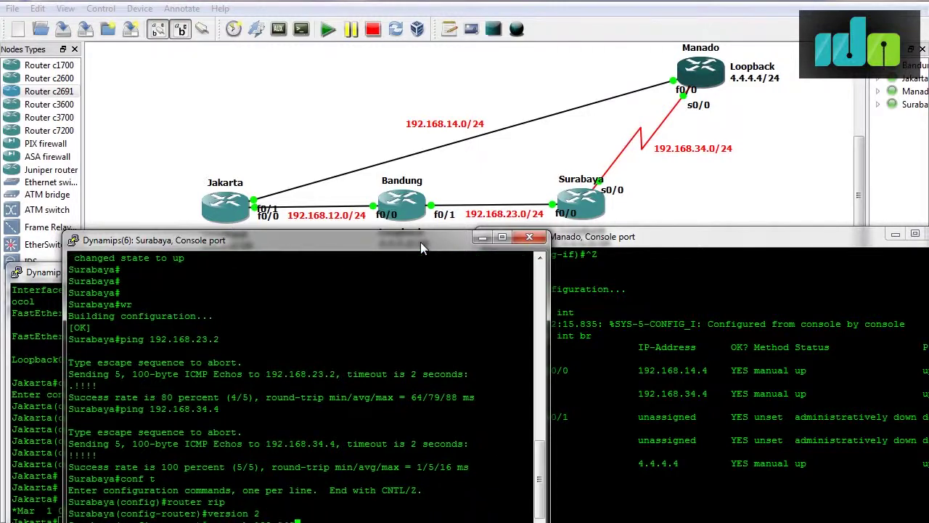
Advertise 192.168.34.0, 192.168.23.0 and 3.3.3.0 in Surabaya's RIP and exit configuration mode.
key("Return")
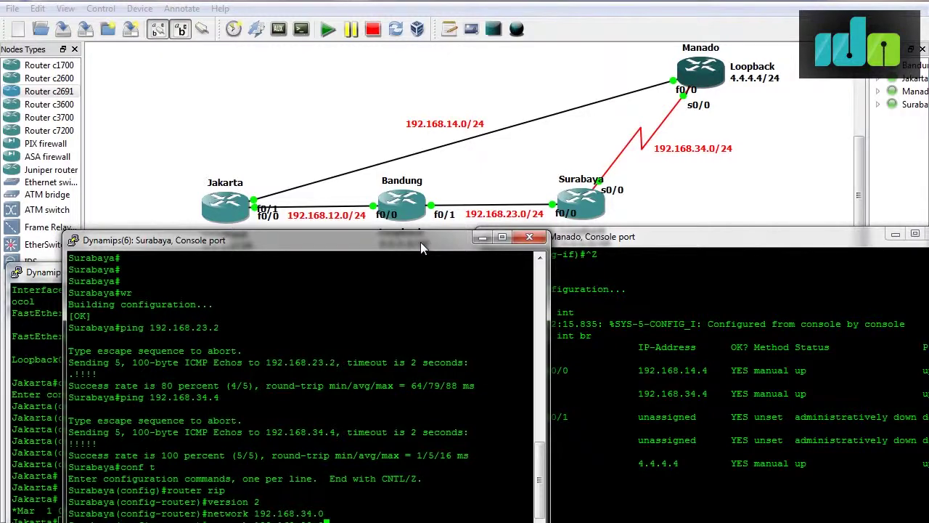
key("Return")
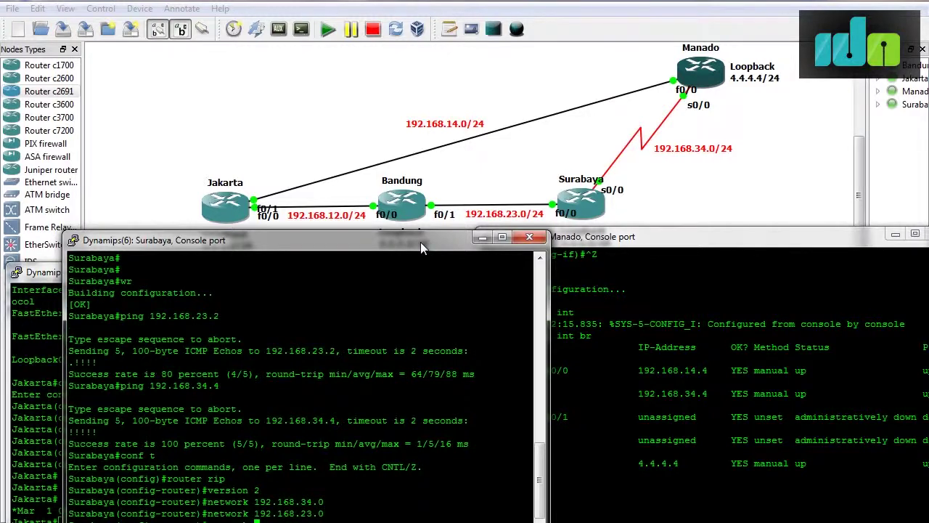
type("network 3.3.3.0")
key("Return")
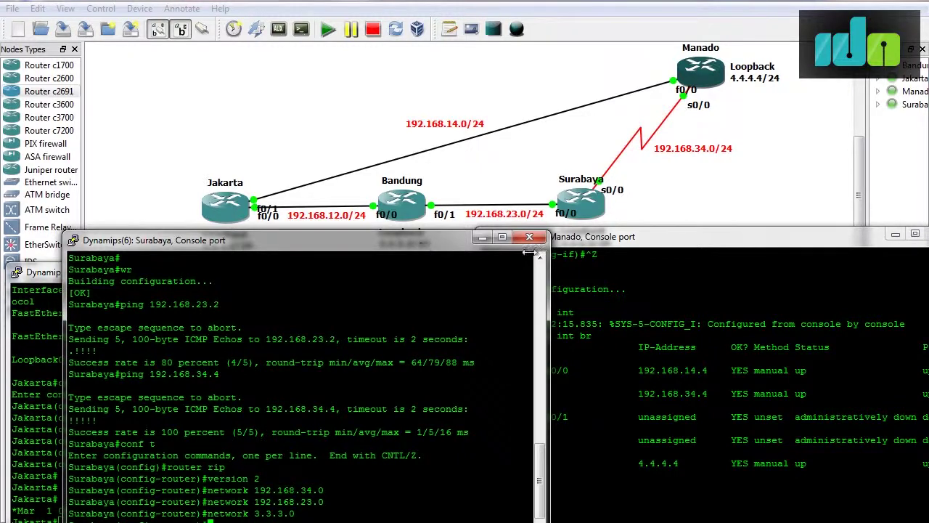
key("ctrl+z")
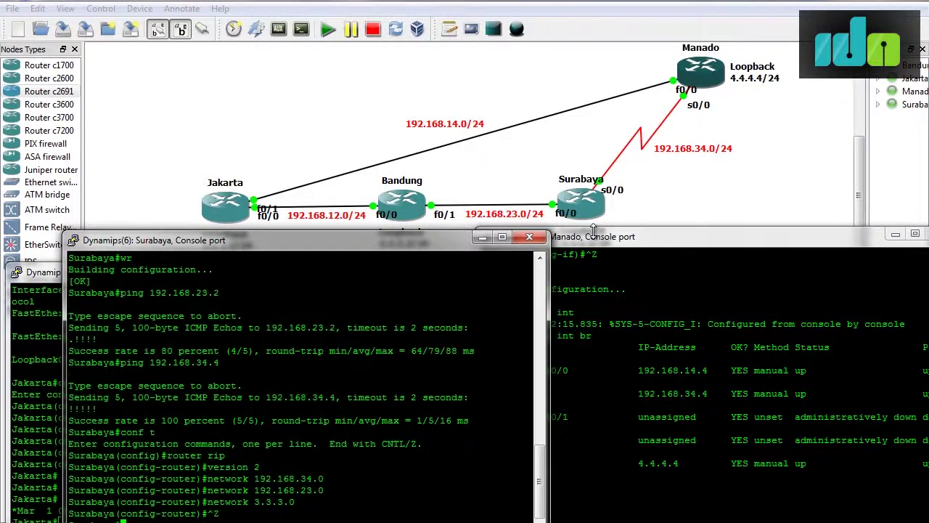
left_click_drag(392, 240, 648, 236)
Disable RIP auto-summary on Jakarta with no auto-summary.
left_click(267, 311)
type("conf t")
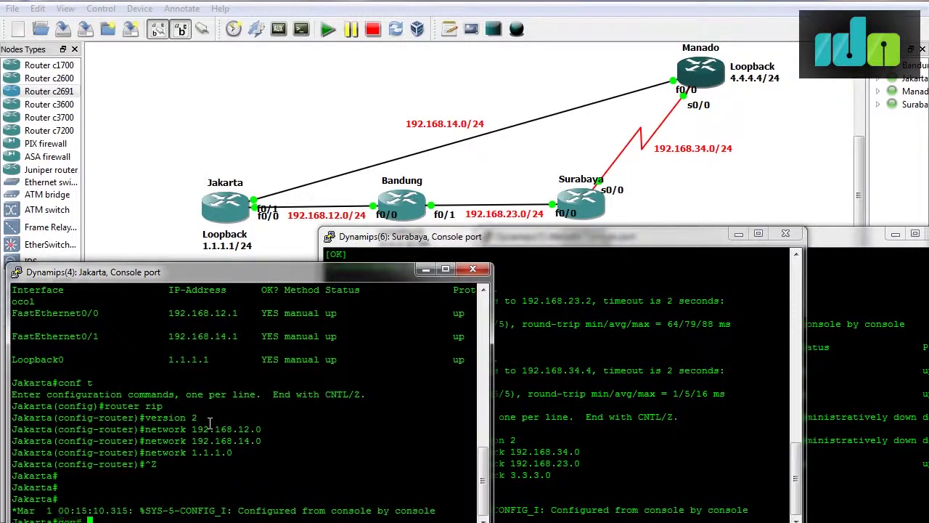
key("Return")
type("router rip")
key("Return")
type("no auto-summary")
key("Tab")
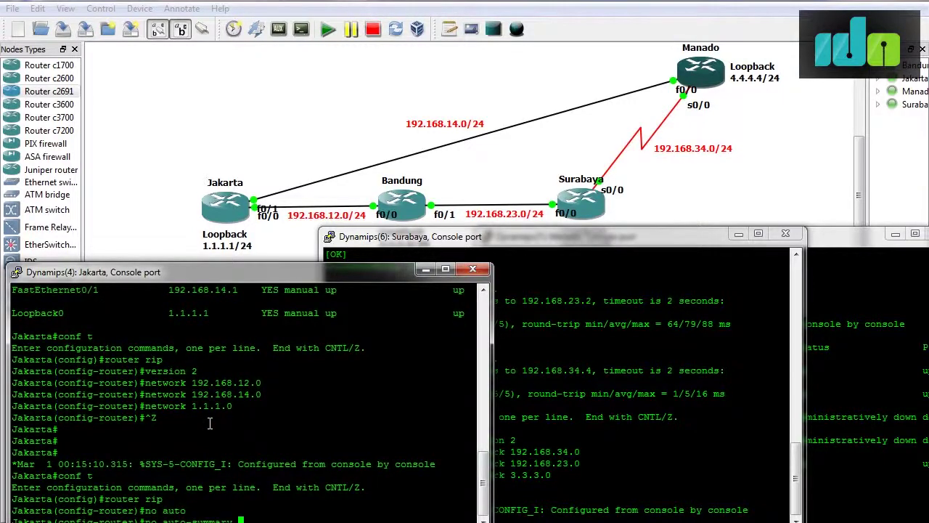
key("Return")
Disable RIP auto-summary on Surabaya, then move its window to expose Manado's console.
left_click(579, 438)
type("conf t")
key("Return")
type("router rip")
key("Return")
type("no auto")
key("Return")
type("no auto-summary")
key("Return")
left_click_drag(712, 240, 497, 263)
left_click_drag(663, 241, 433, 249)
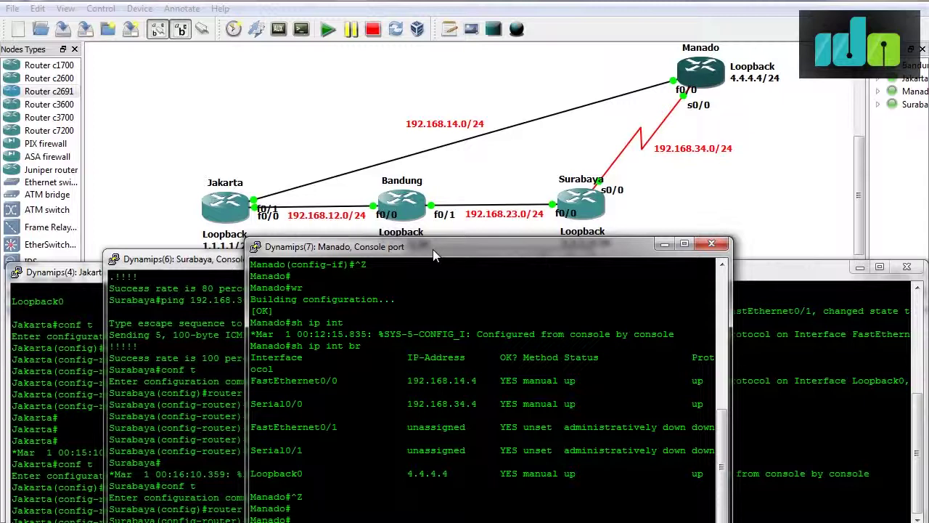
Start RIP on Manado advertising networks 192.168.14.0 and 192.168.34.0.
type("conf t")
key("Return")
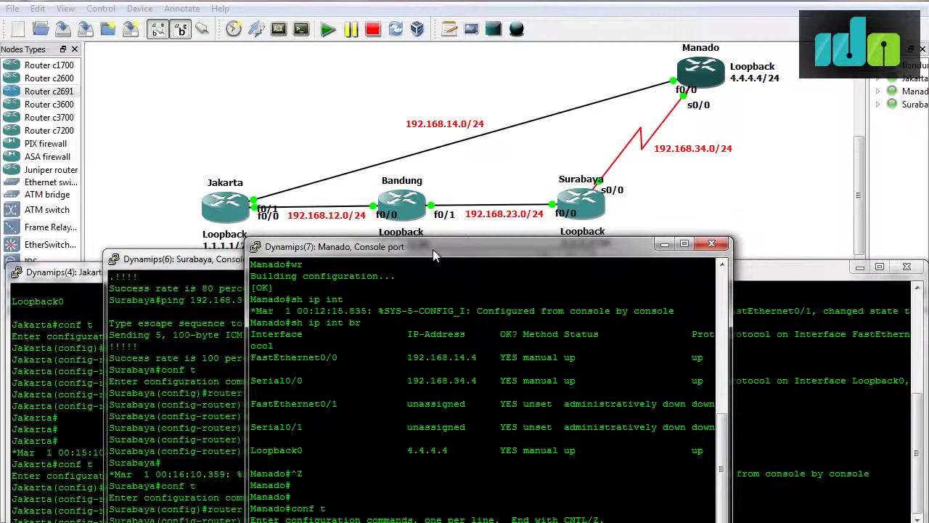
type("router rip")
key("Return")
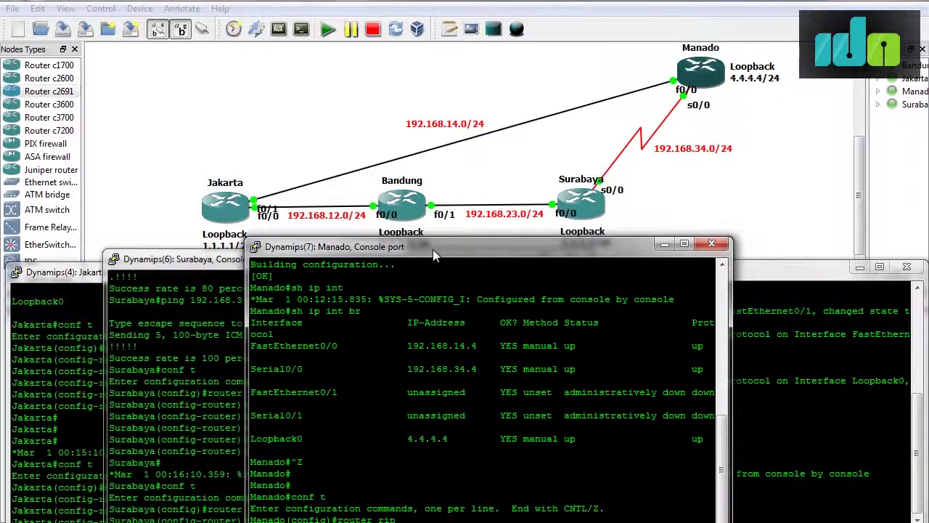
type("network 192.168.14.0")
key("Return")
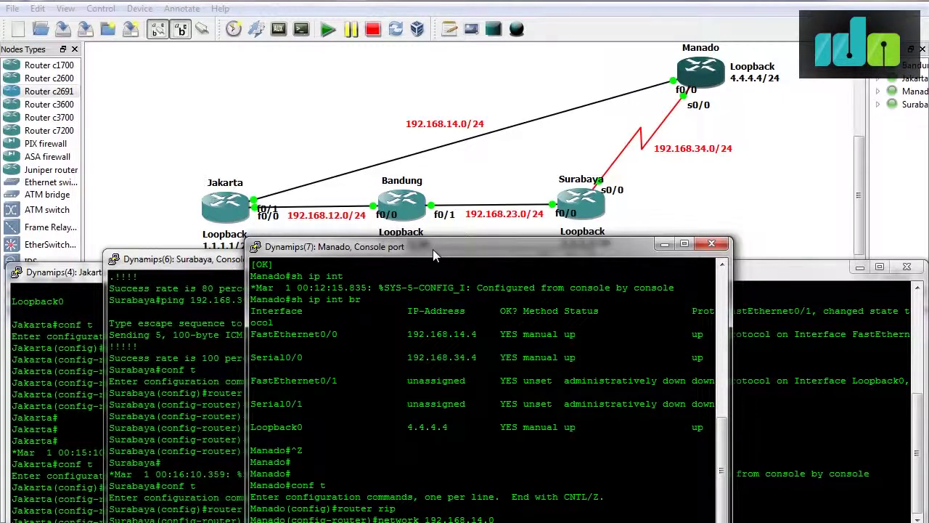
type("network 192.168.34.0")
key("Return")
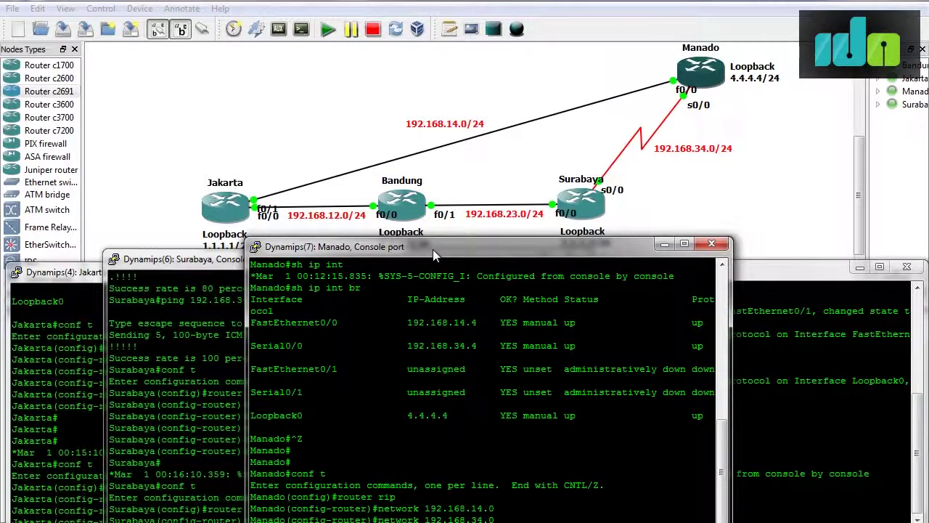
Add network 4.4.4.0 and disable auto-summary in Manado's RIP.
type("network 4.4.4.0")
key("Return")
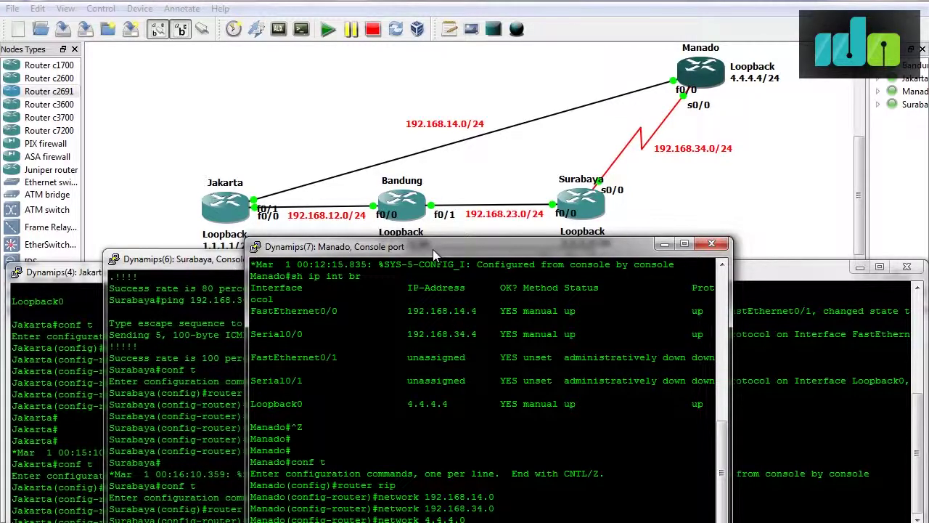
type("no auto")
key("Tab")
key("Return")
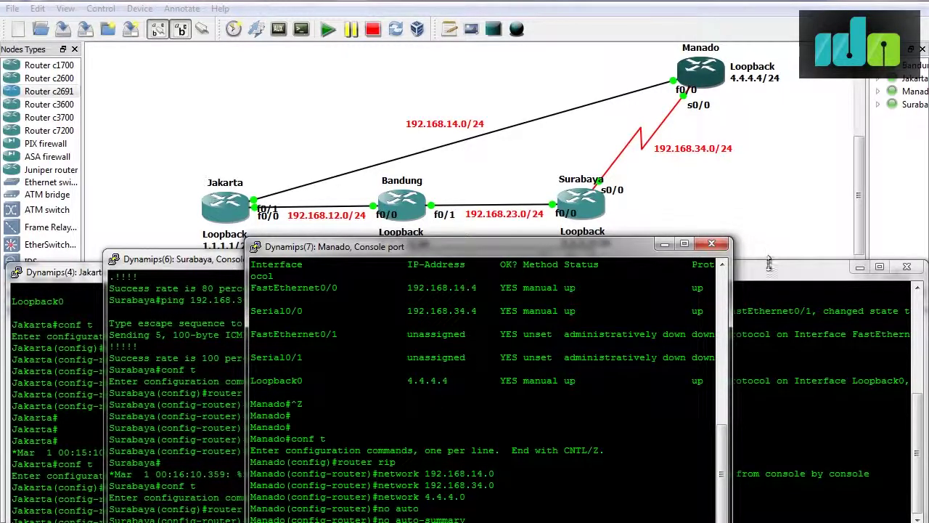
left_click(771, 273)
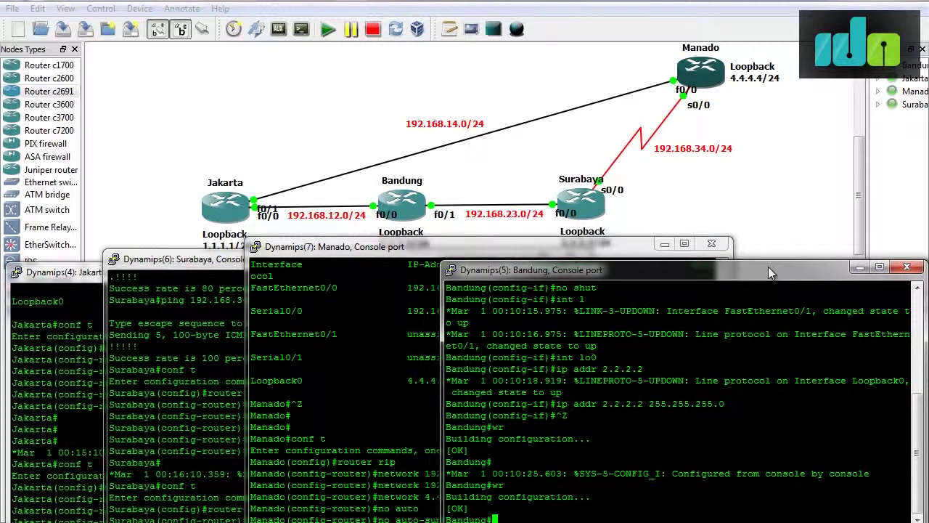
Enable RIP version 2 on Bandung.
type("conf t")
key("Return")
type("router rip")
key("Return")
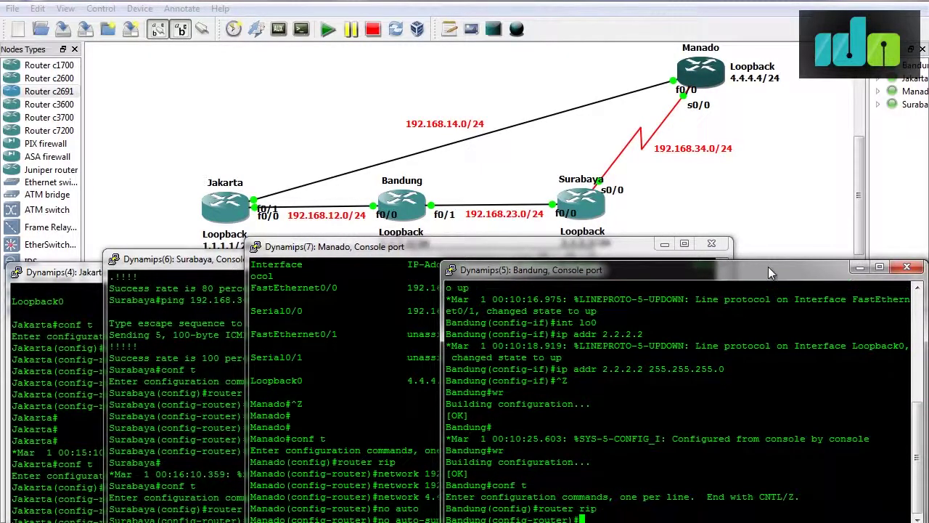
type("version 2")
key("Return")
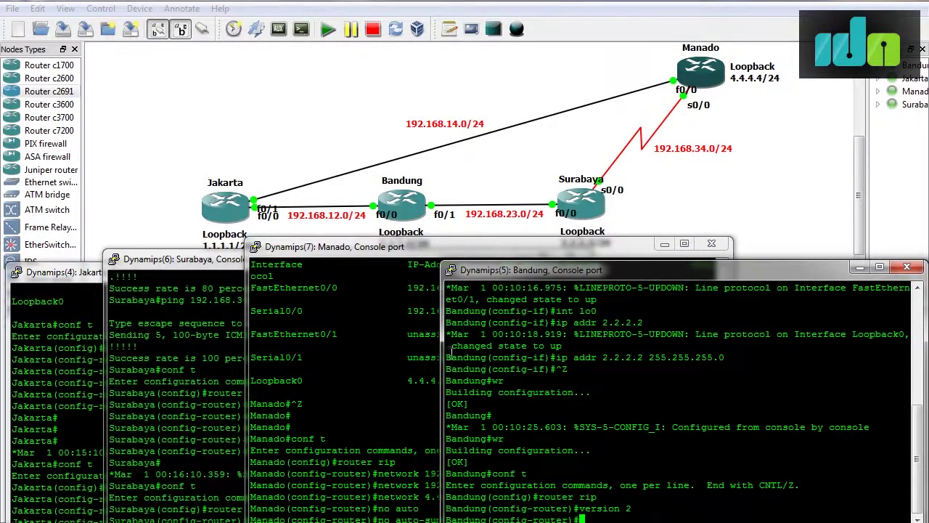
Apply RIP version 2 on Manado as well.
left_click(346, 421)
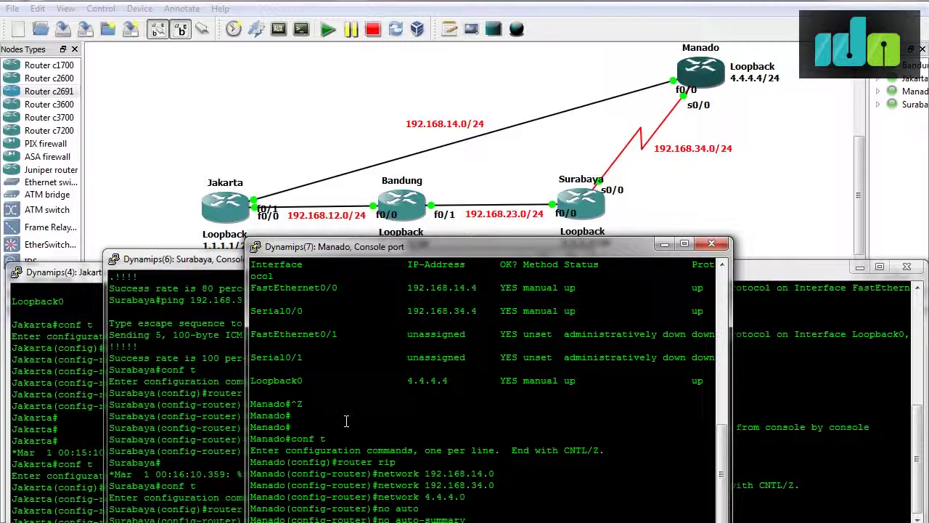
key("Return")
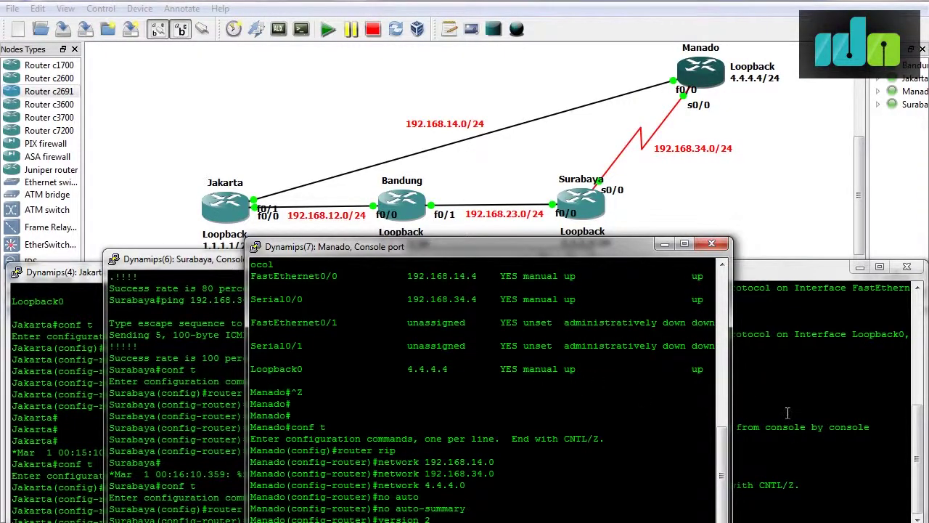
left_click(787, 412)
Advertise 192.168.12.0, 192.168.23.0 and 2.2.2.0 in Bandung's RIP.
type("netw")
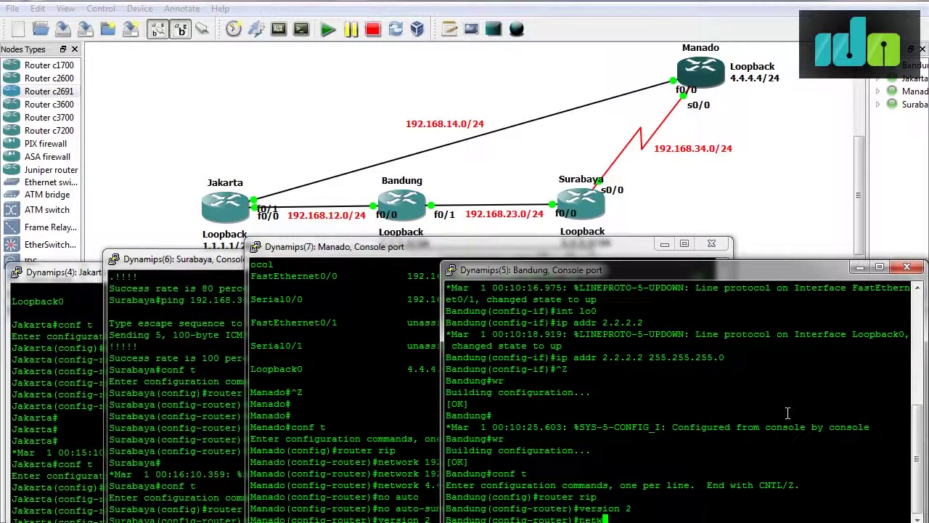
type("ork 192.168.12.0")
key("Return")
type("network 192.168.23.0")
key("Return")
type("network 2.2")
type(".2.0")
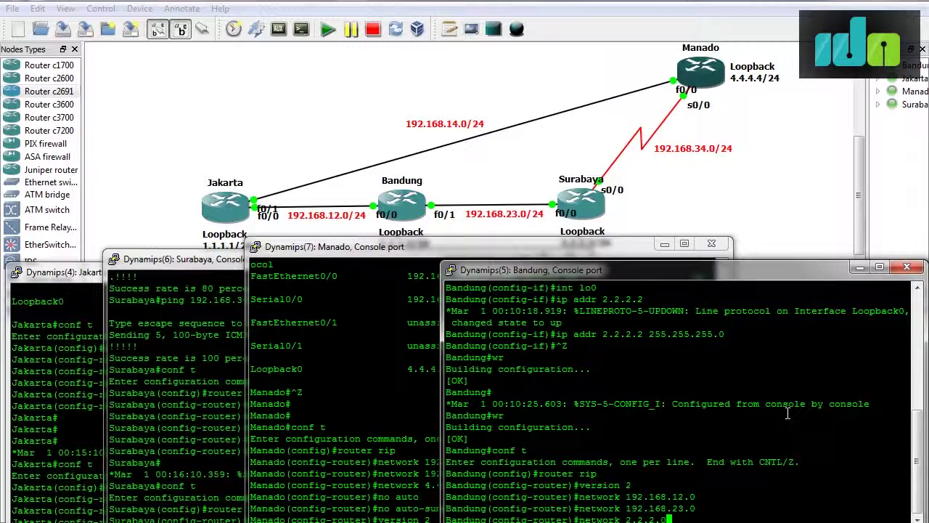
key("Return")
Turn off RIP auto-summary on Bandung.
type("no auto")
key("Return")
key("Up")
key("Tab")
key("Return")
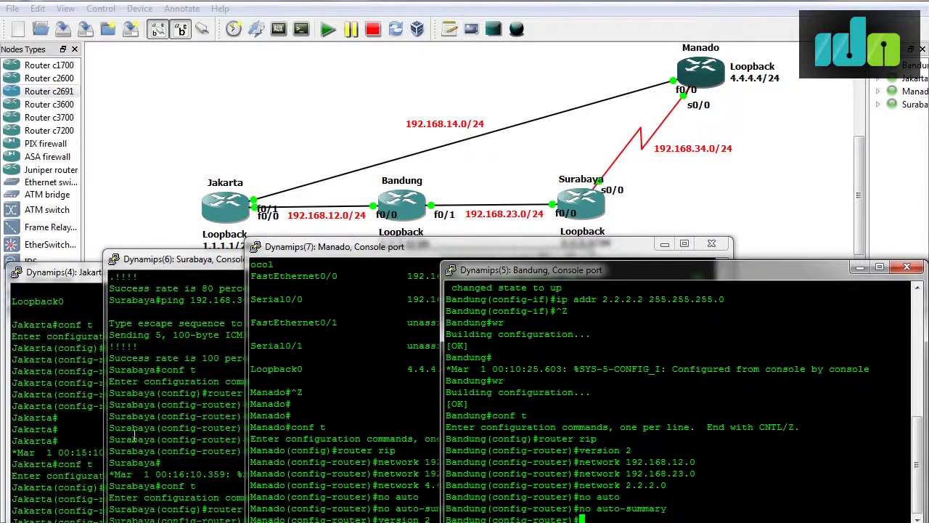
left_click(35, 444)
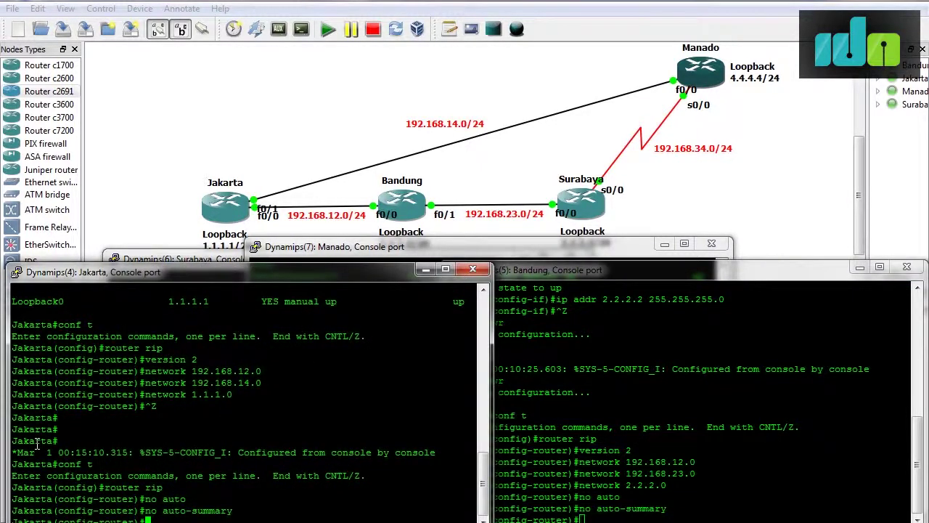
Exit configuration on Jakarta and check its routing table for the RIP-learned routes.
key("ctrl+z")
type("sh ip route")
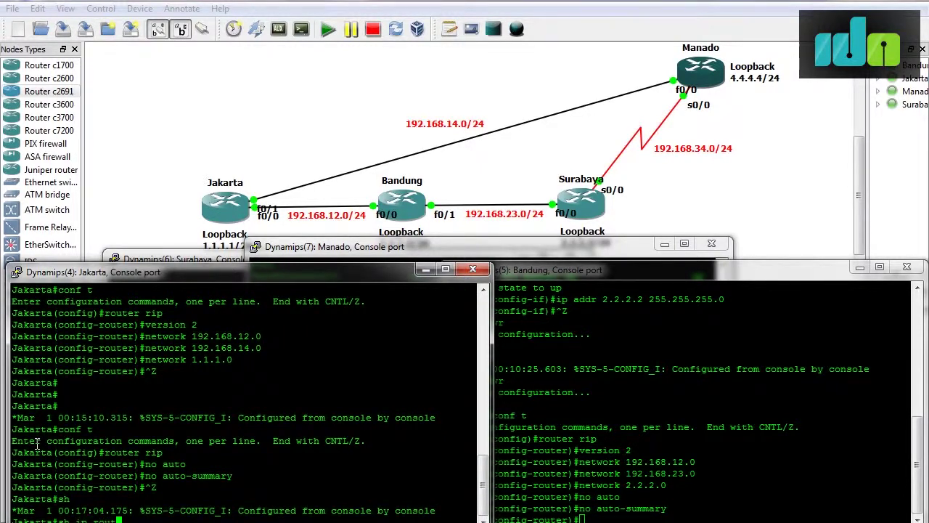
key("Return")
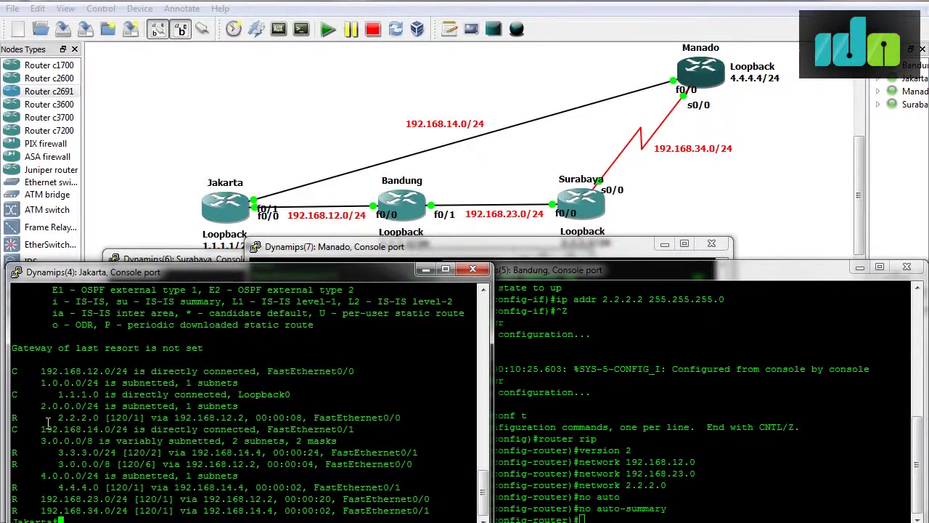
type("debug ip rip")
Watch RIP debug output on Jakarta, then turn debugging off with no debug all and no debug ip rip.
key("Return")
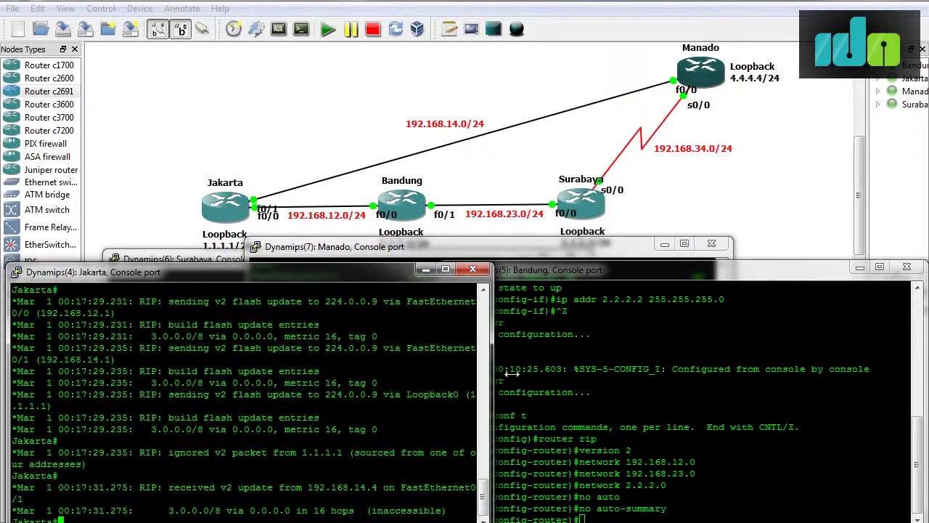
type("no de all")
key("Return")
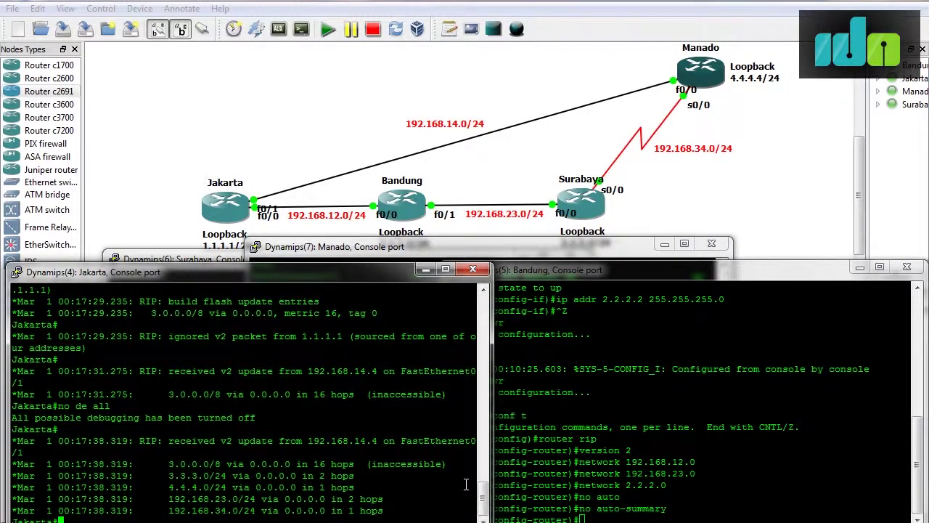
key("Up")
type("?")
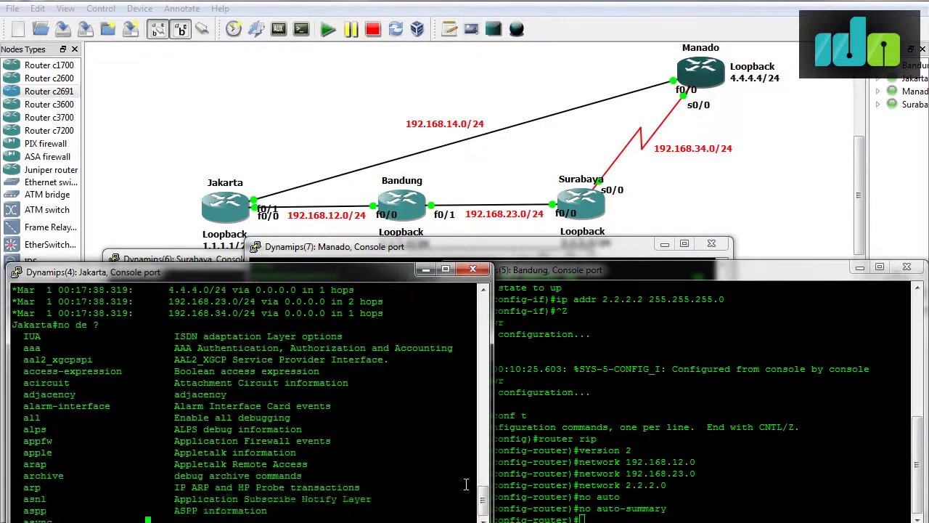
key("BackSpace")
type("a")
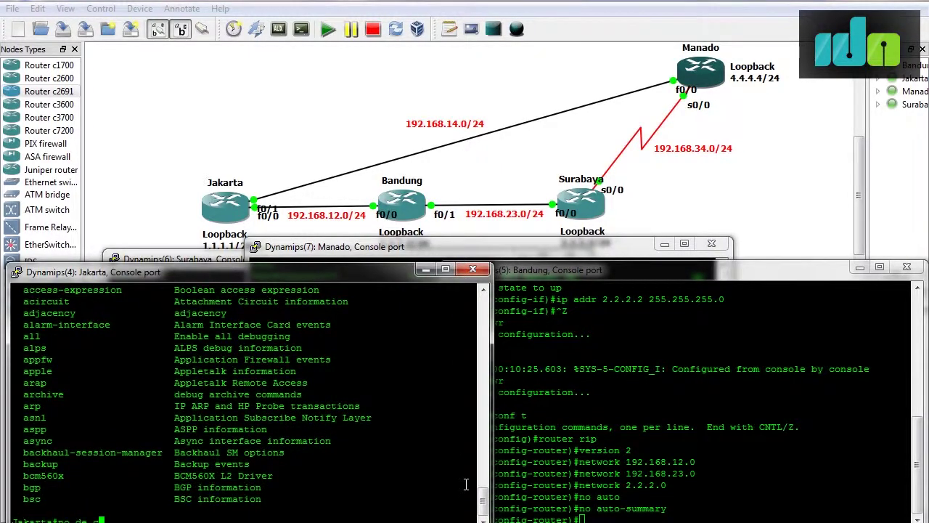
type("p all")
key("Return")
key("Up")
key("BackSpace")
type("ri")
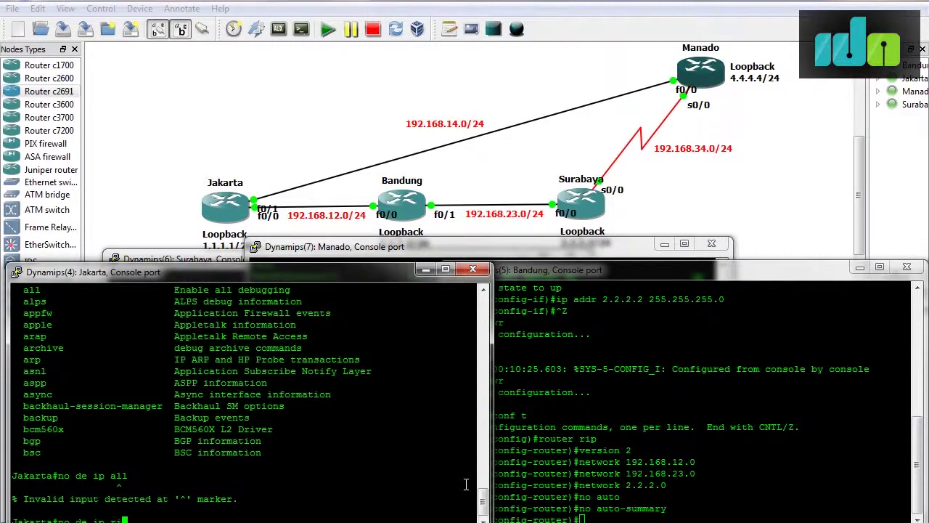
type("p")
key("Return")
Cancel the PuTTY exit prompt to keep Manado's session, then switch to the RIP Advance Note.
left_click(711, 243)
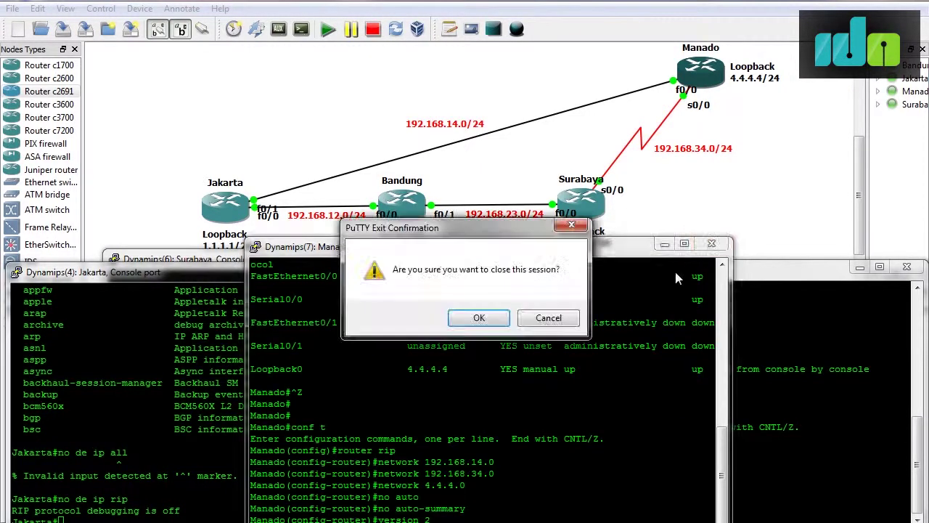
left_click(571, 319)
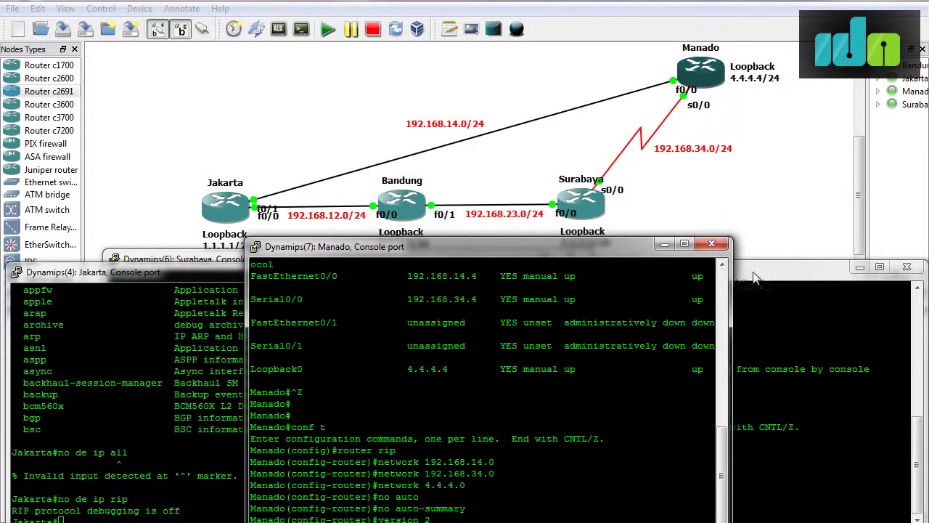
left_click(751, 276)
left_click(78, 284)
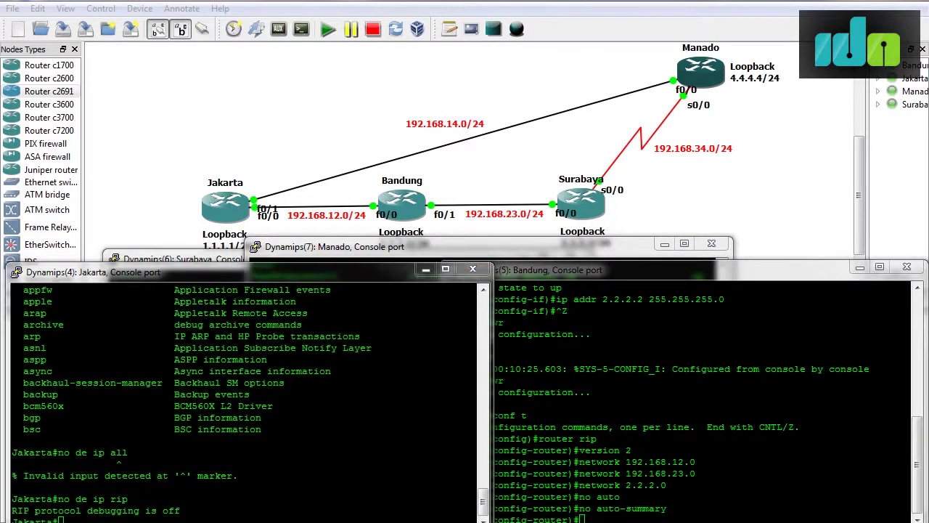
key("alt+Tab")
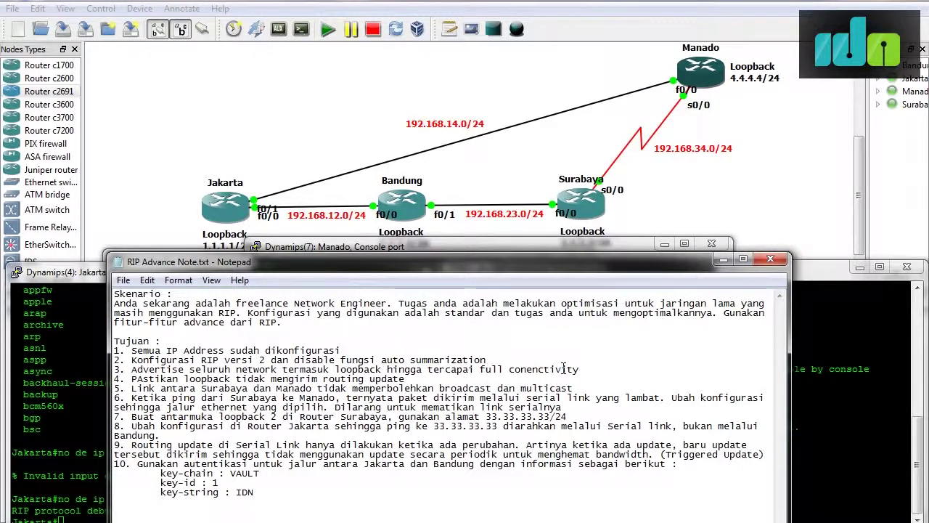
Highlight task 4 on loopback routing updates, then start typing debug ip rip on Jakarta.
left_click_drag(133, 378, 409, 380)
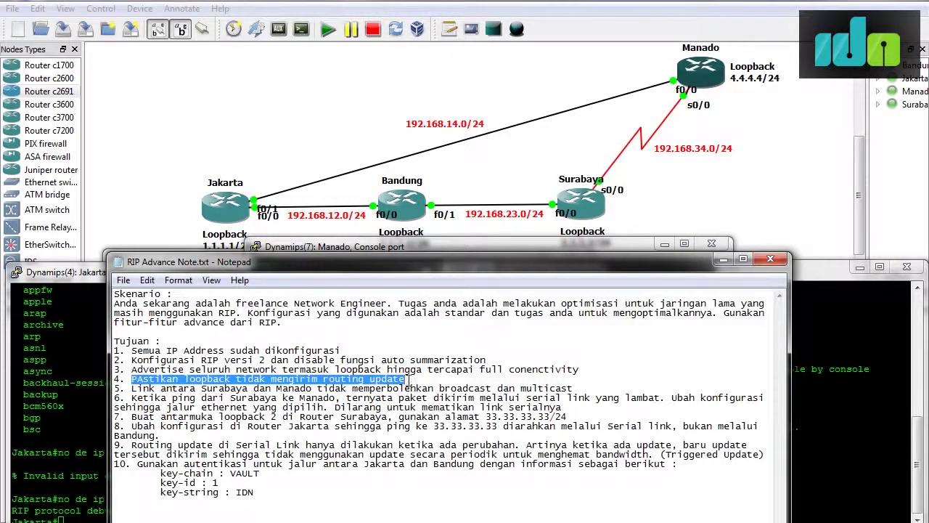
left_click(29, 425)
type("debug ip rip")
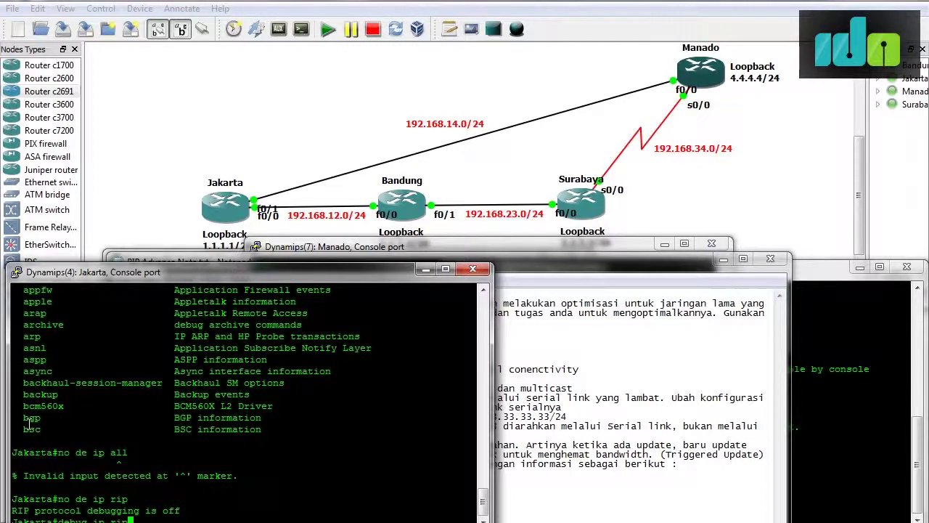
Turn on RIP debugging (debug ip rip) on Jakarta and then on Bandung.
key("Return")
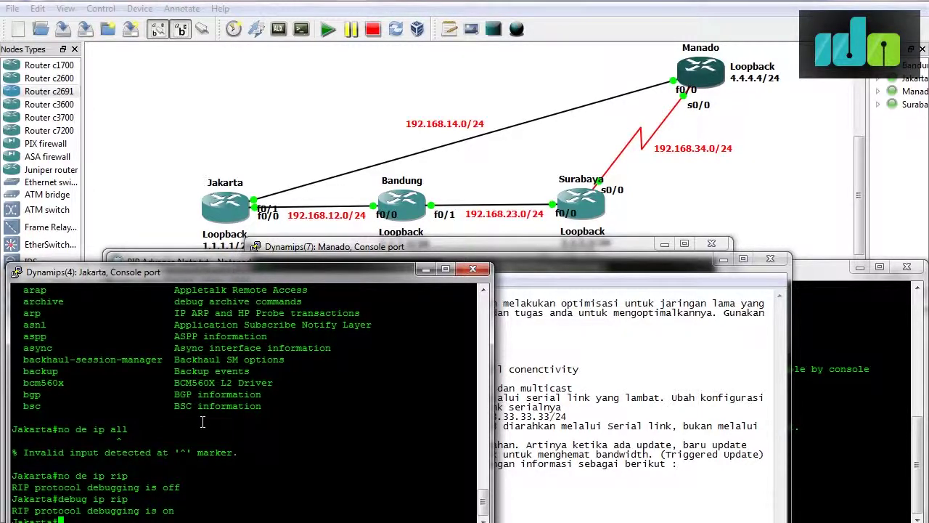
left_click(723, 259)
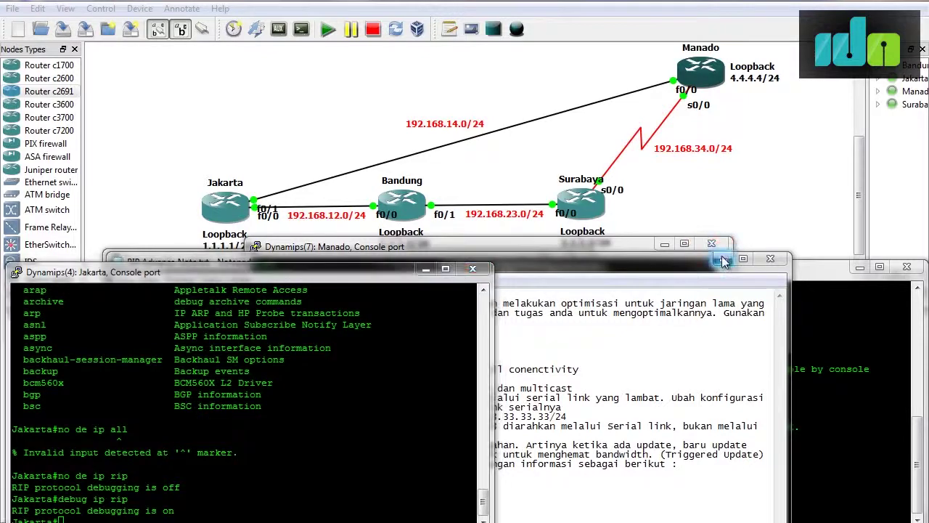
left_click(695, 278)
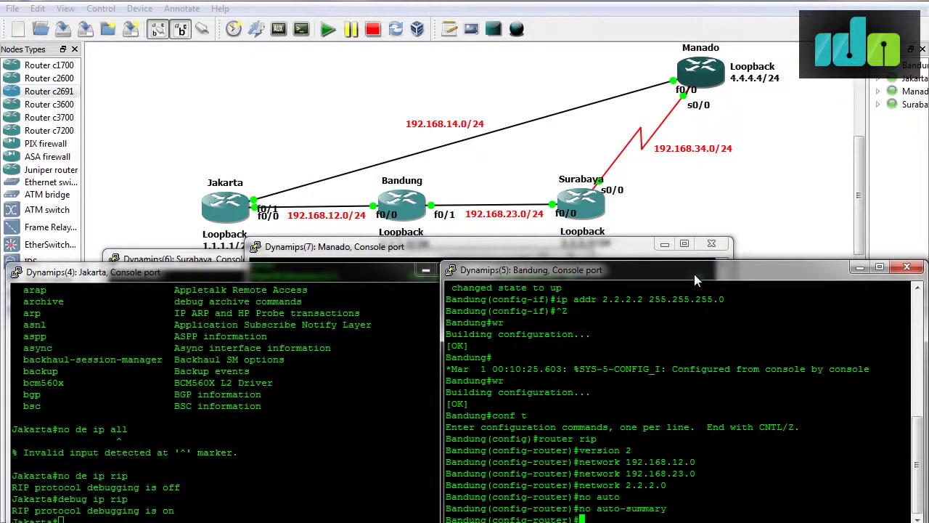
key("ctrl+z")
type("de")
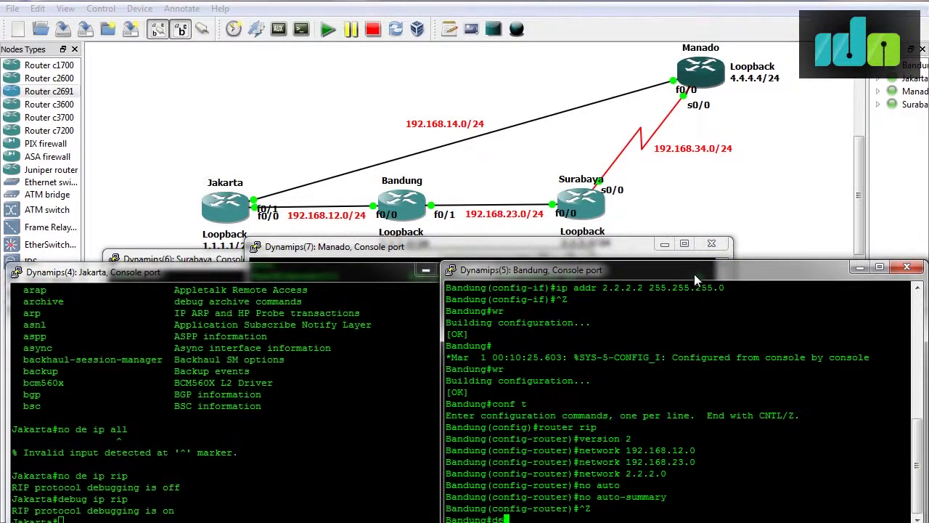
type("bug ip rip")
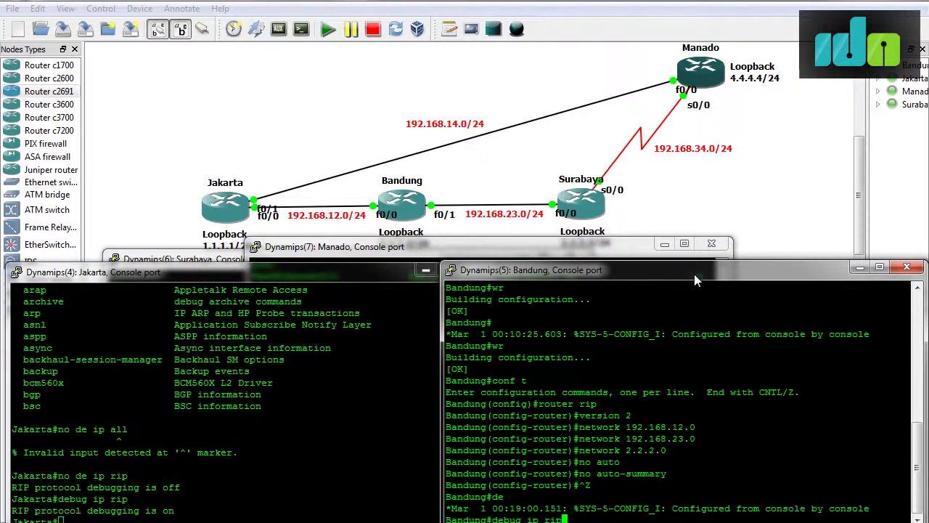
key("Return")
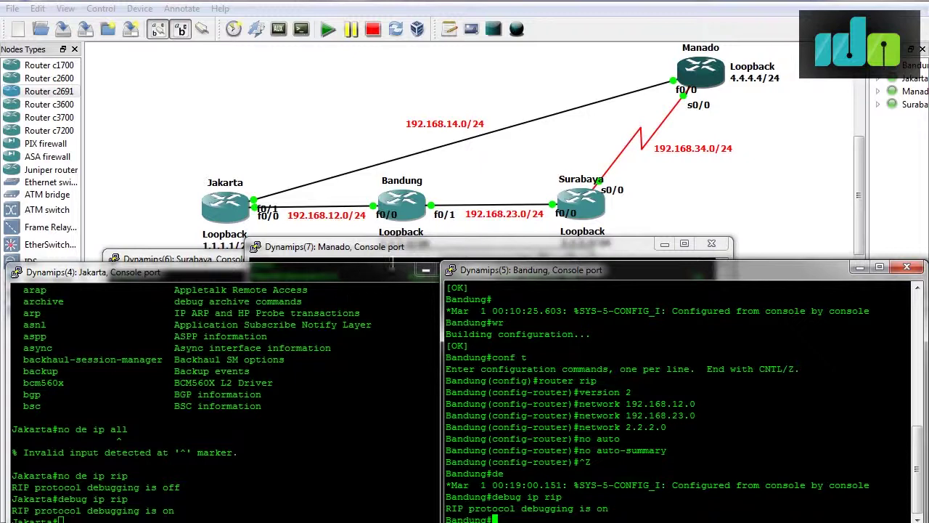
Compare the RIP updates in both consoles, then enter no debug ip rip on Jakarta and Bandung.
left_click_drag(378, 271, 377, 276)
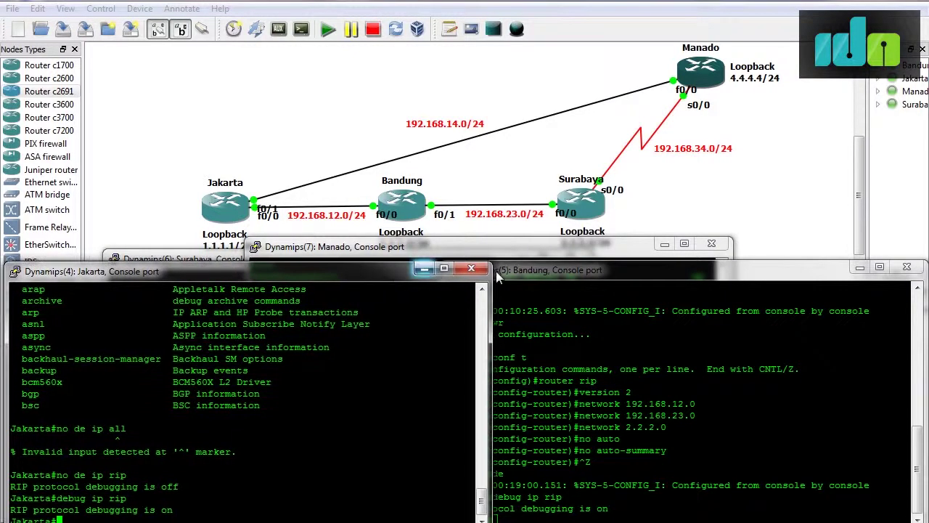
left_click(605, 269)
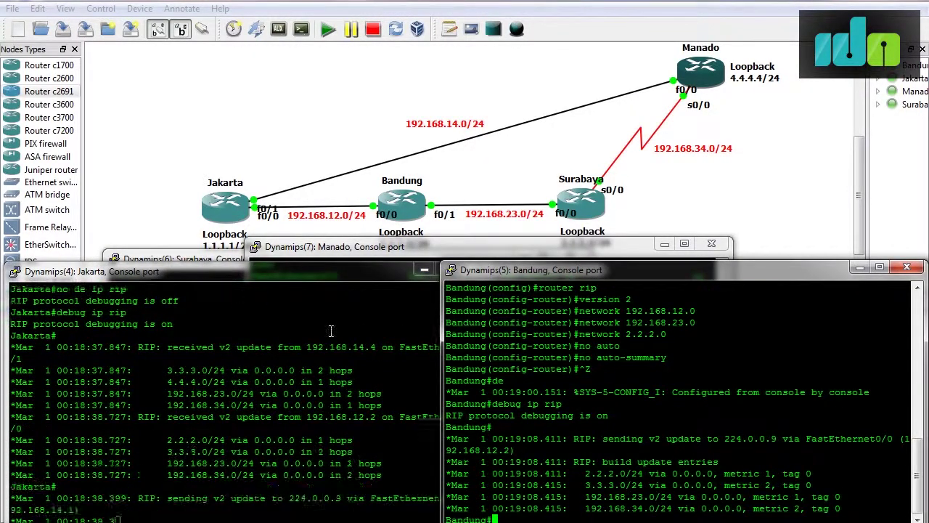
left_click(340, 276)
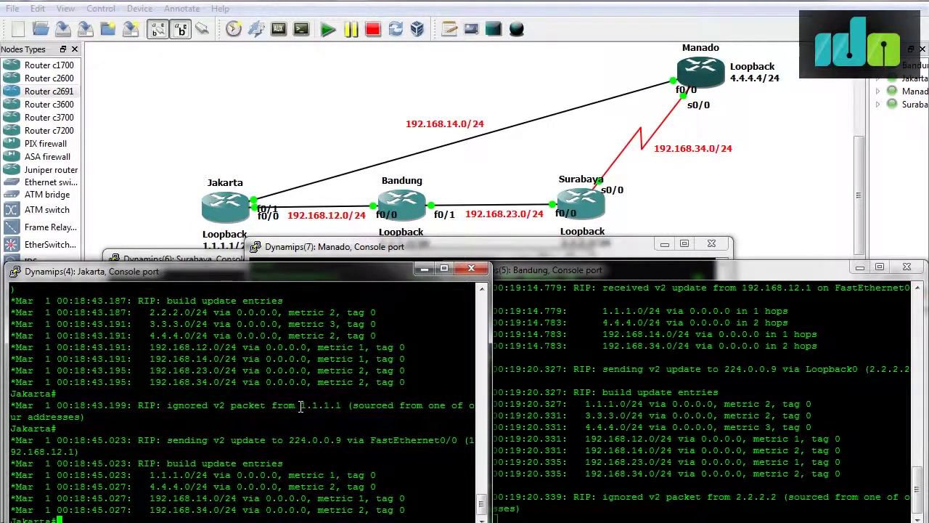
type("no debug ip rip")
key("Return")
left_click(656, 433)
type("no debug ip ri")
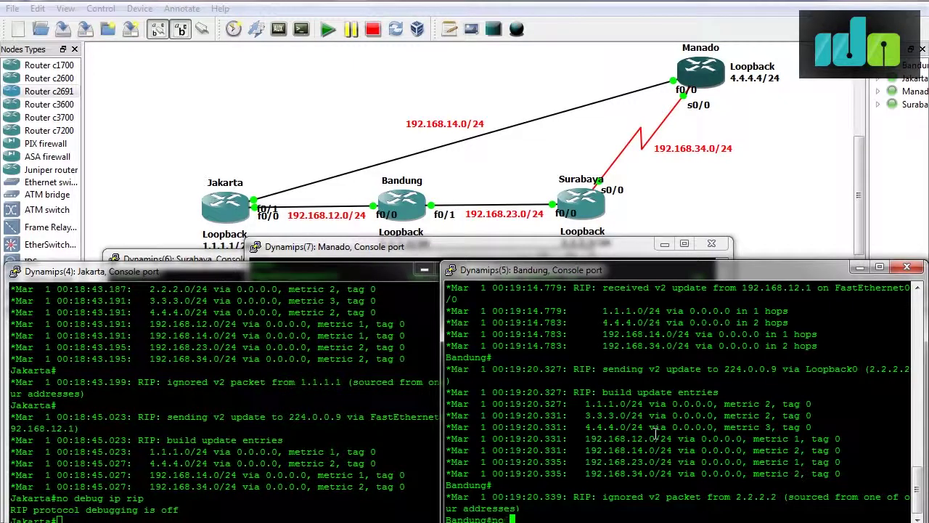
type("p")
key("Return")
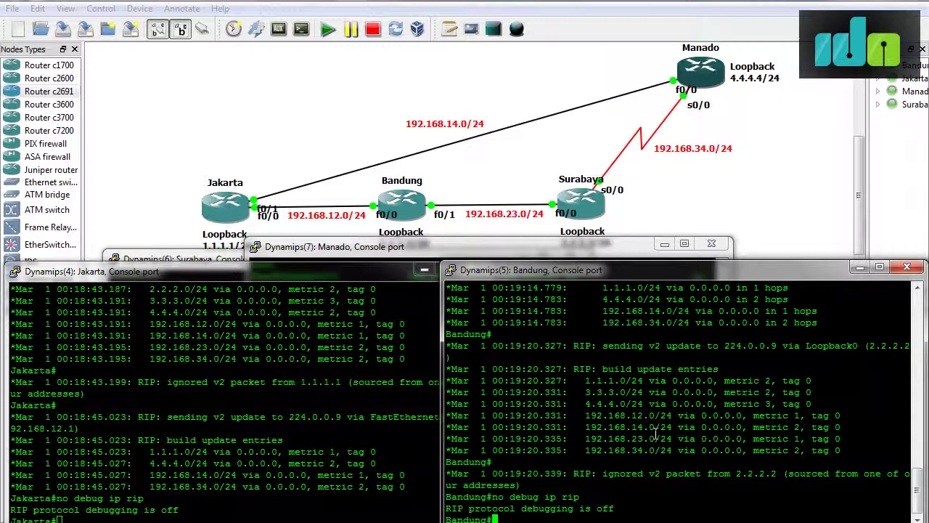
left_click(154, 304)
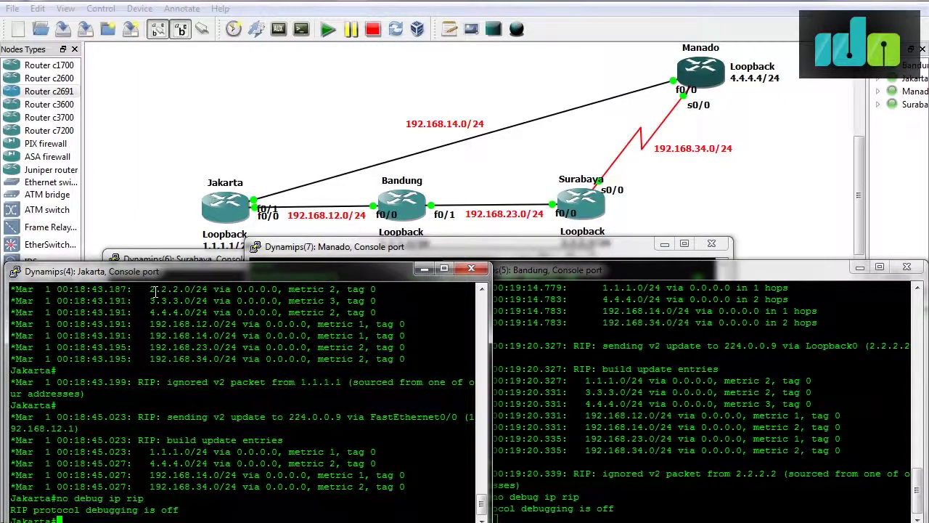
On Jakarta, set Loopback0 as a passive RIP interface under router rip.
type("conf t")
key("Return")
type("router rip")
key("Return")
type("pass")
key("Tab")
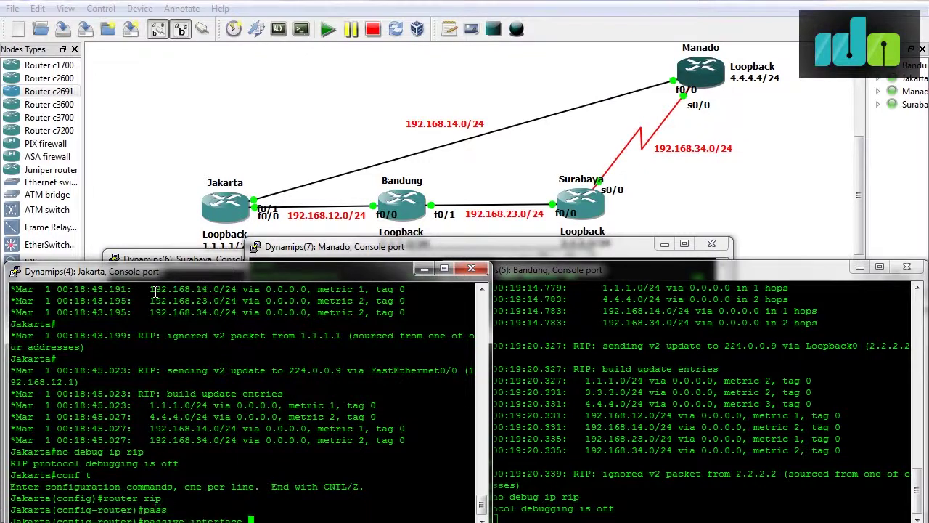
type("lo0")
key("Return")
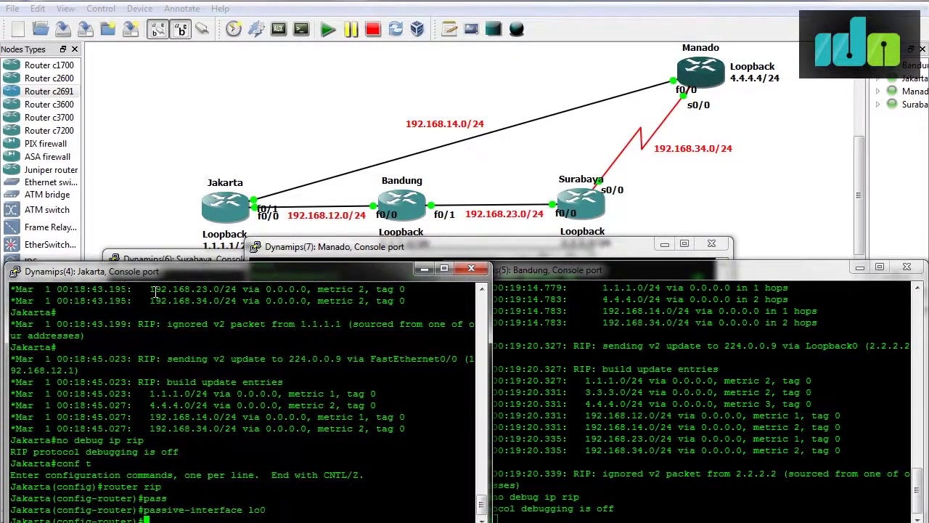
On Bandung, set Loopback0 as a passive RIP interface under router rip.
left_click(603, 374)
type("conf t")
key("Return")
type("router rip")
key("Return")
type("passive inter")
key("Tab")
key("BackSpace")
key("BackSpace")
key("BackSpace")
key("BackSpace")
key("BackSpace")
key("BackSpace")
key("Tab")
type("lo0")
key("Return")
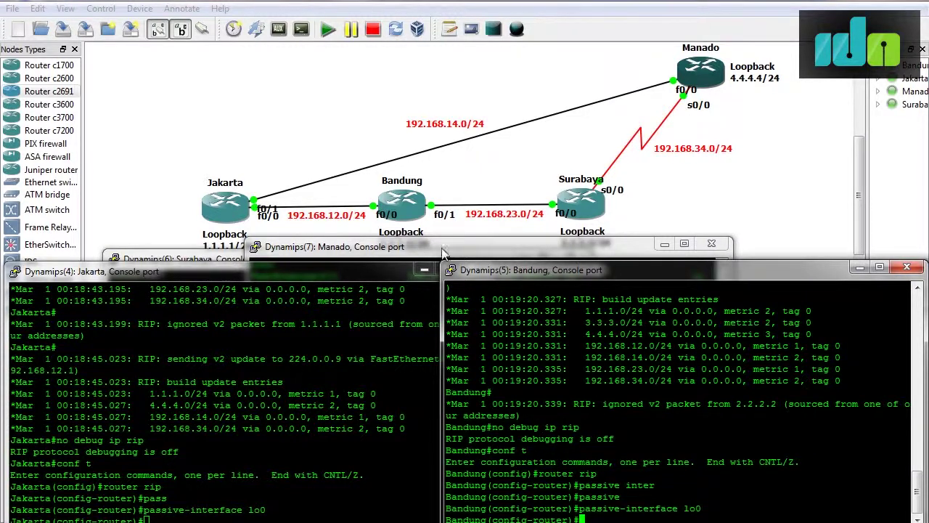
On Manado, add passive-interface lo0 to the RIP configuration.
left_click(439, 246)
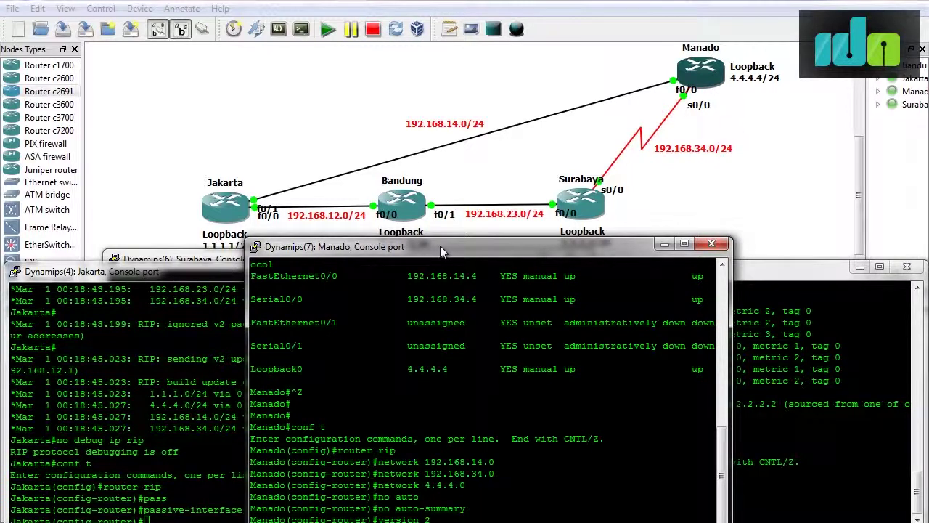
key("Return")
type("pass")
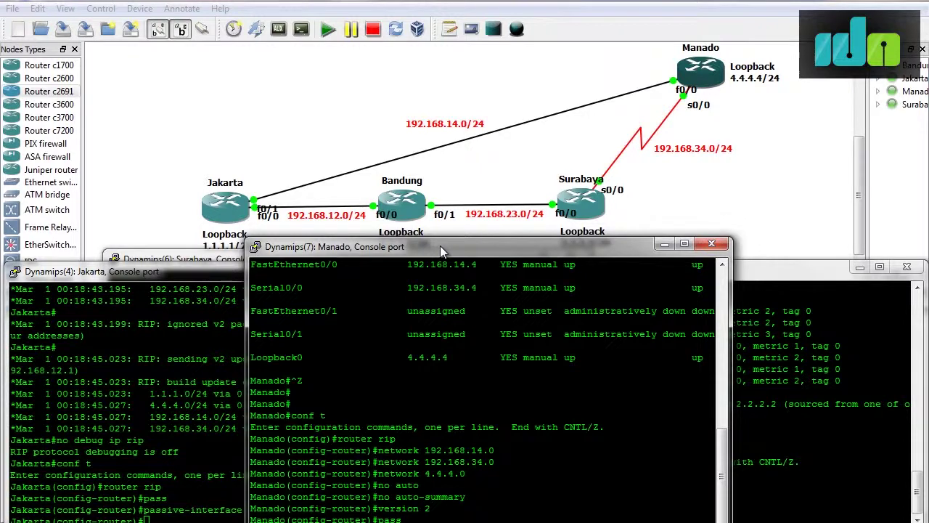
key("Tab")
type("lo0")
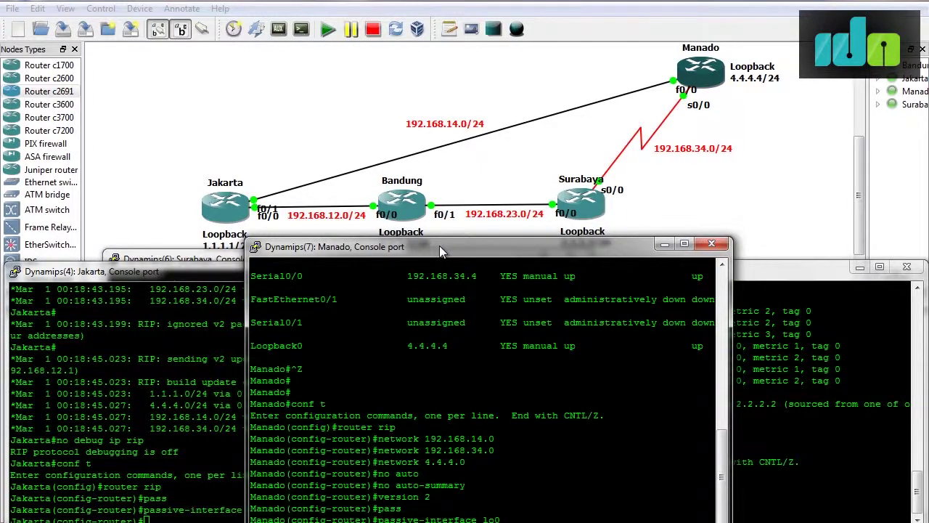
left_click(208, 259)
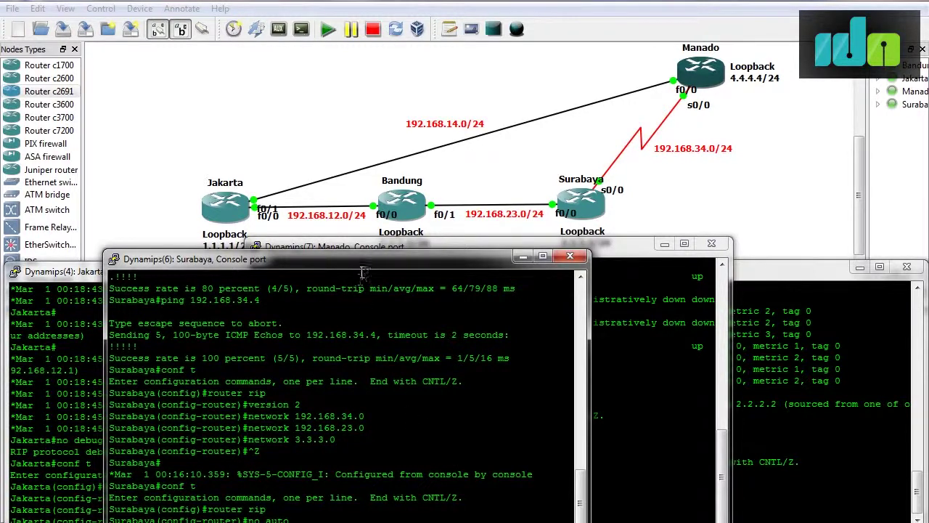
On Surabaya, disable RIP auto-summary and make Loopback0 a passive interface.
left_click_drag(364, 263, 323, 238)
key("Tab")
key("Return")
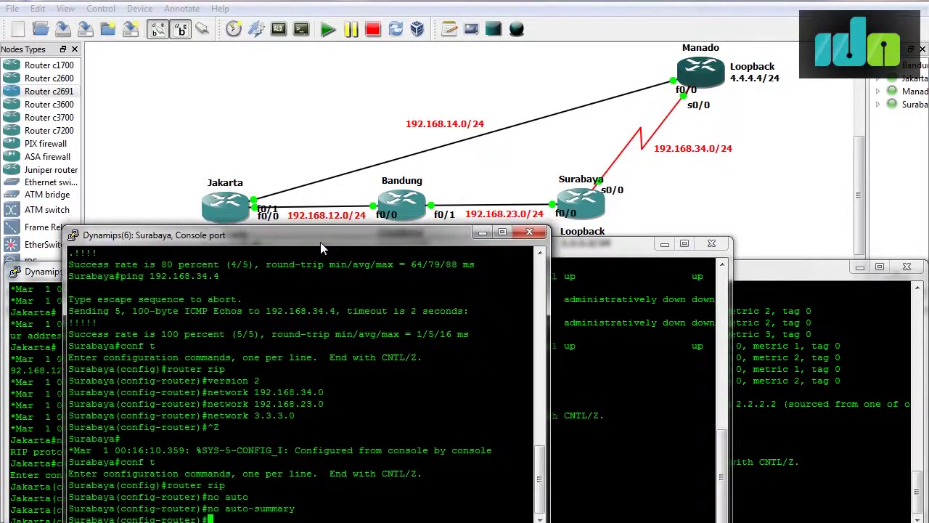
type("pass")
key("Tab")
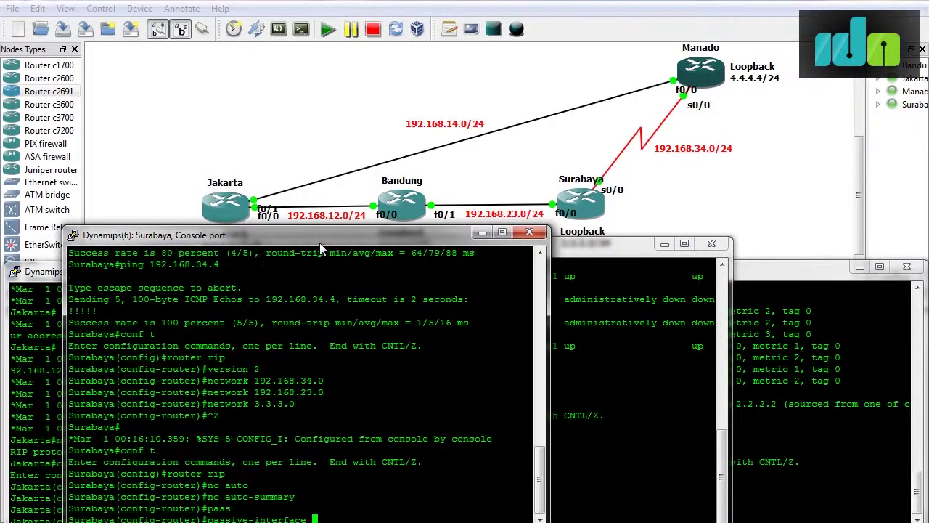
type("lo0")
key("Return")
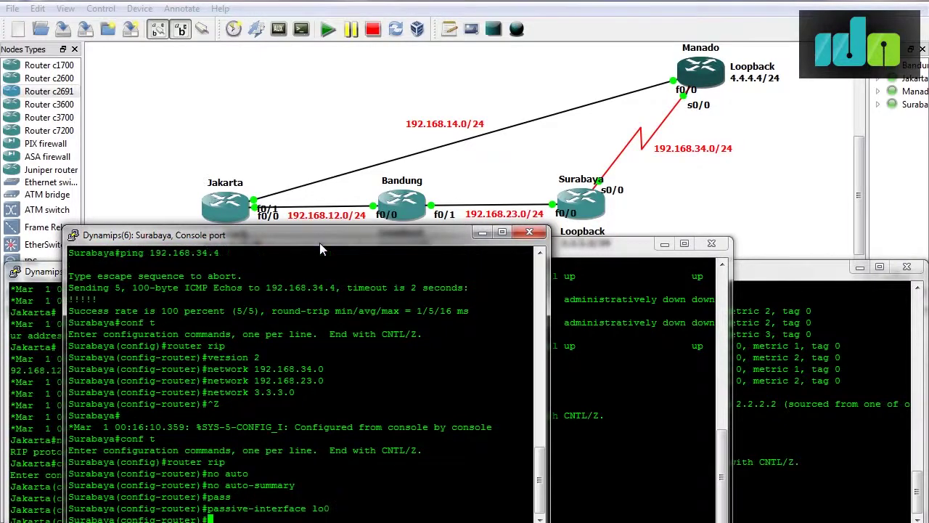
Check Jakarta's RIP updates with debug ip rip, then turn debugging off again.
left_click(20, 434)
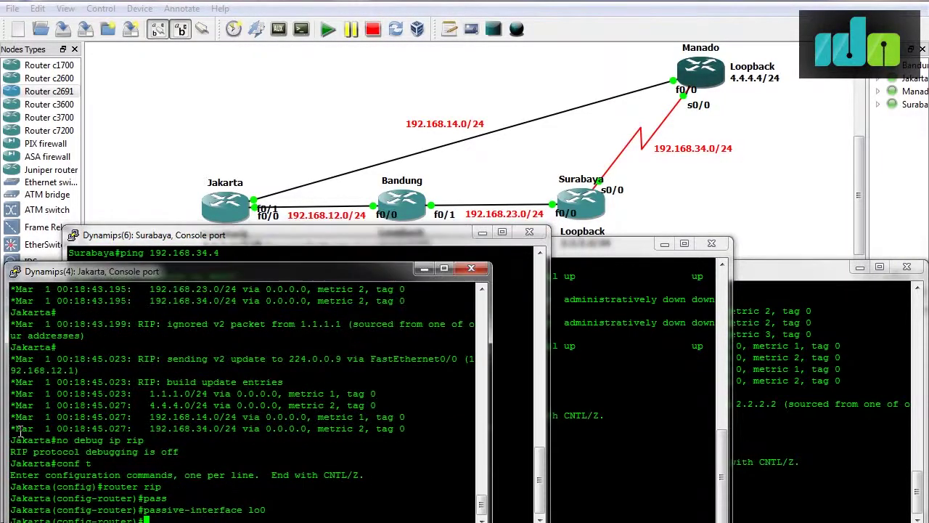
key("ctrl+z")
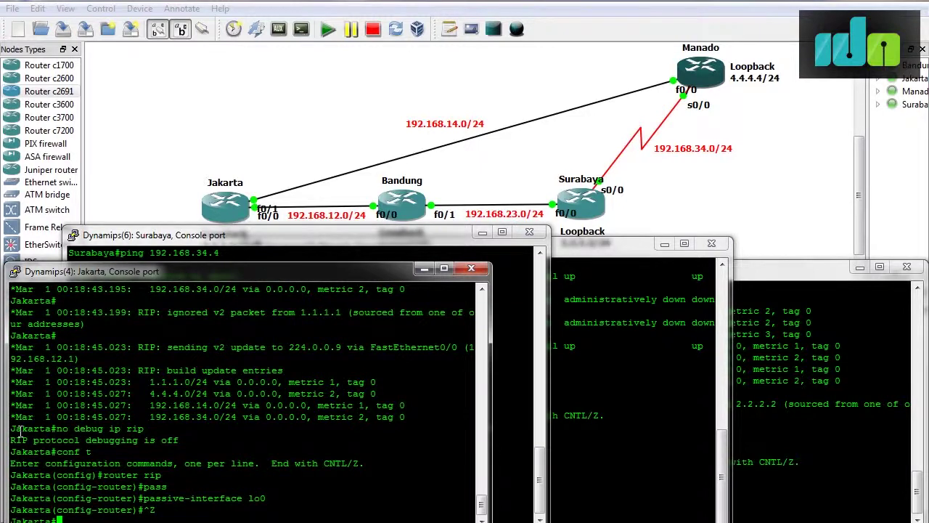
type("debug ip rip")
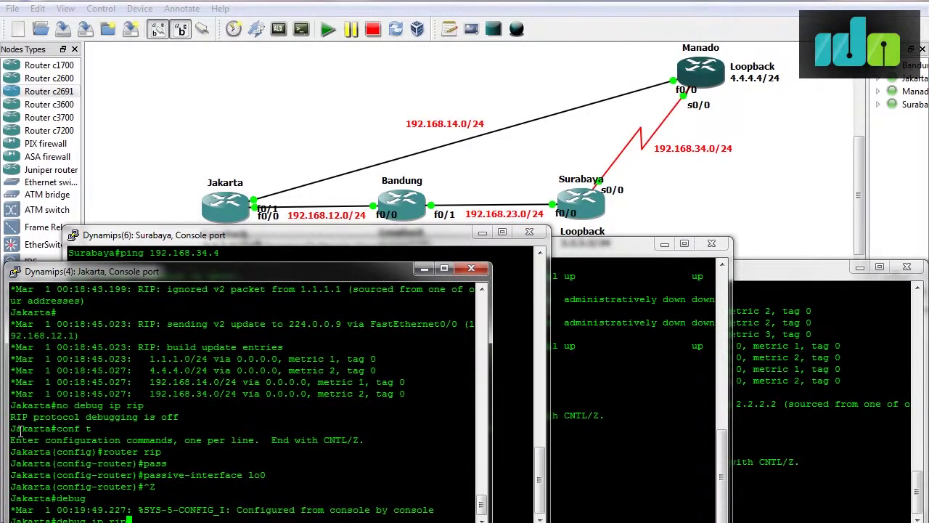
key("Return")
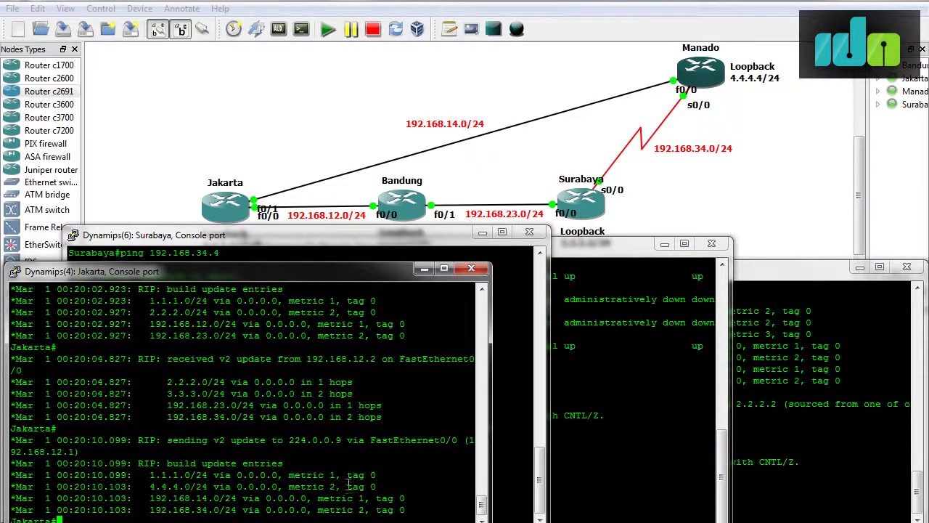
scroll(328, 457, "up", 5)
scroll(328, 457, "down", 5)
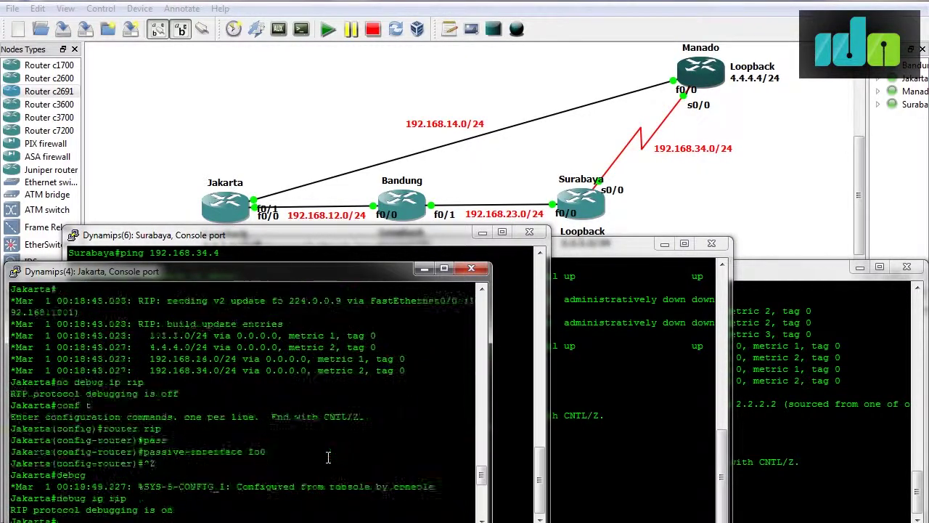
type("no")
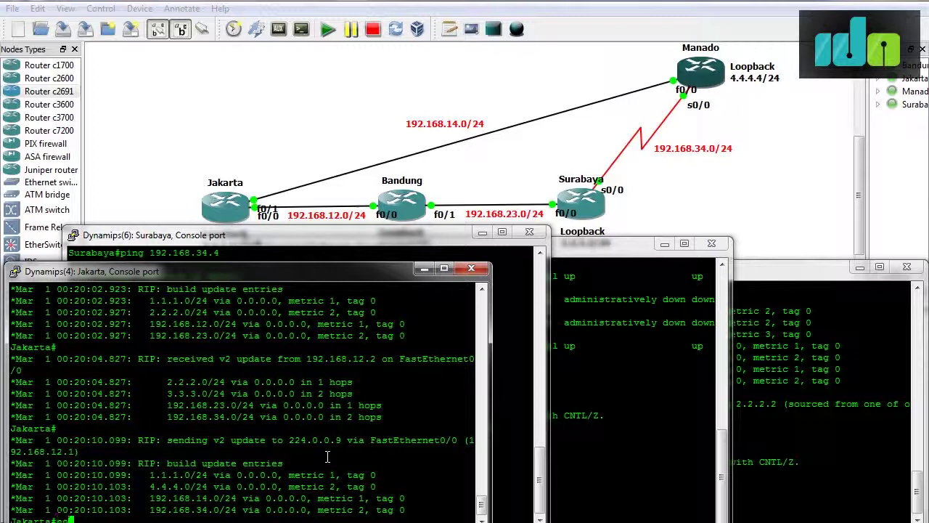
type(" debug ip rip")
key("Return")
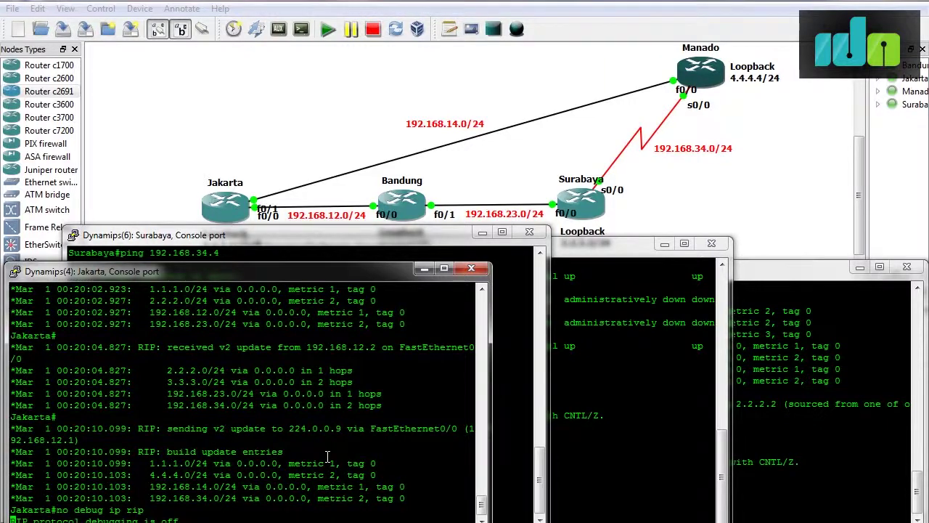
key("alt+Tab")
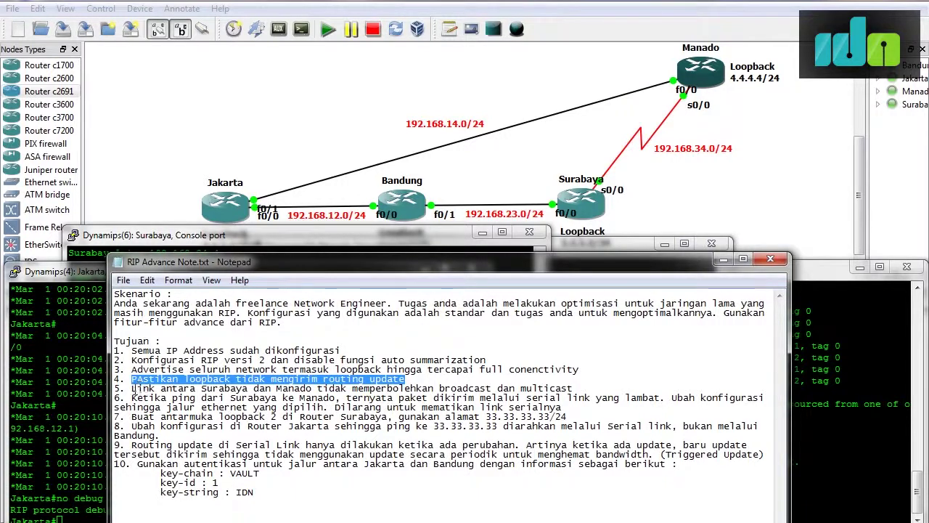
Mark the Surabaya–Manado link task in the notes and hide Notepad.
left_click_drag(131, 388, 575, 398)
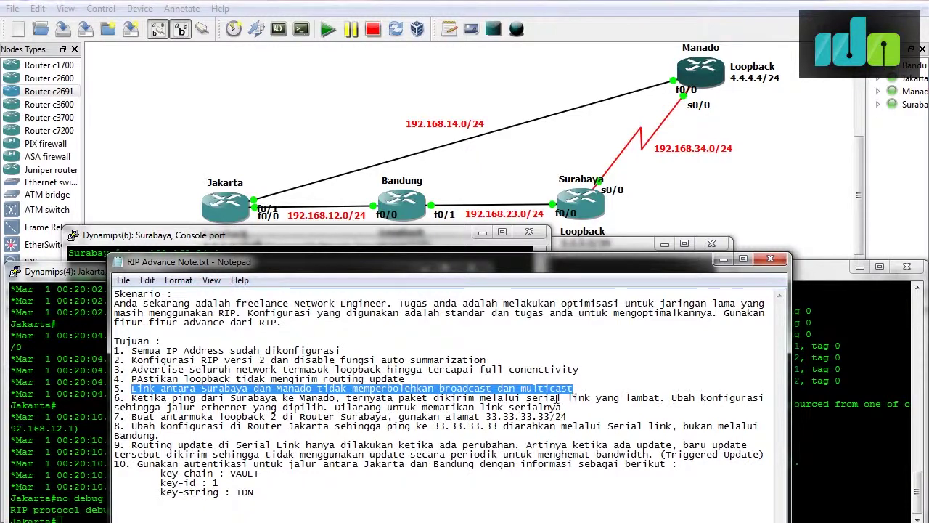
left_click(723, 259)
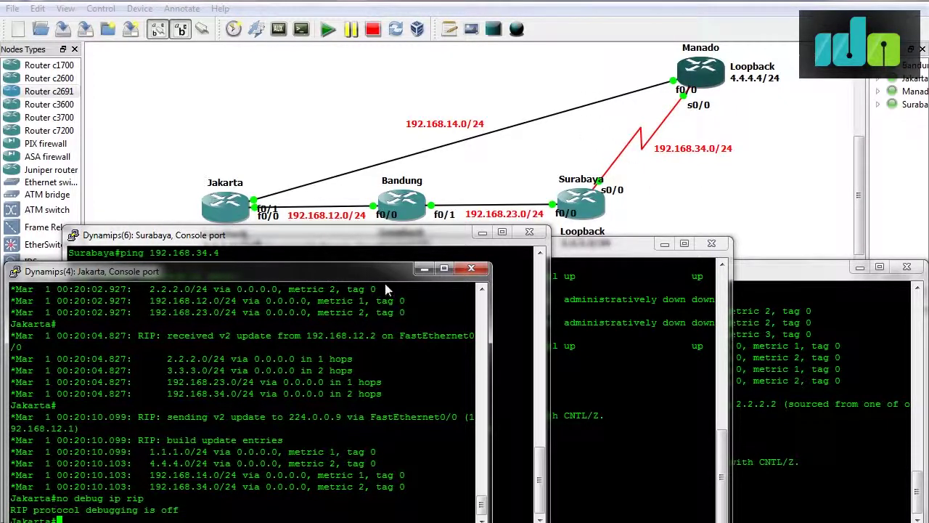
Arrange the consoles, moving Manado's right and bringing Surabaya's to the front.
left_click_drag(382, 273, 385, 261)
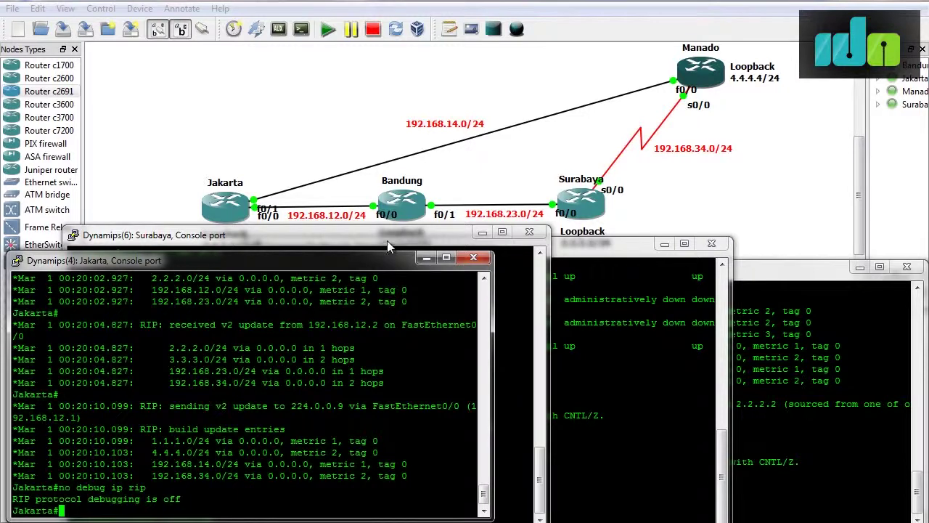
left_click(387, 240)
left_click_drag(638, 245, 813, 229)
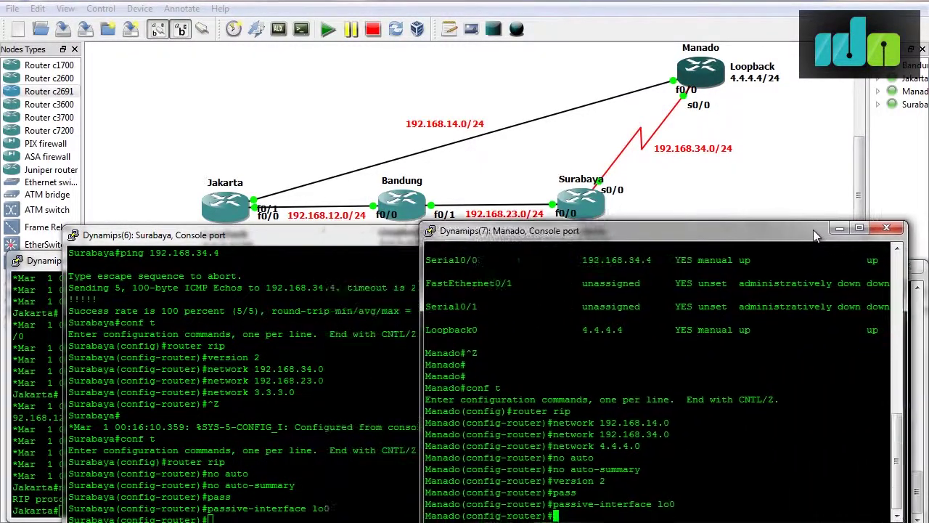
left_click(256, 235)
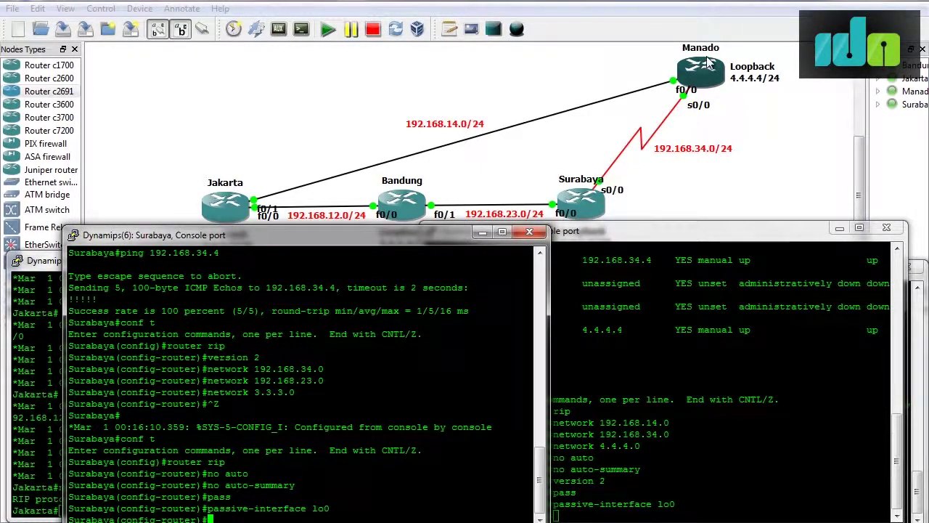
Enable debug ip rip on Surabaya and note the updates sent to multicast 224.0.0.9.
key("ctrl+z")
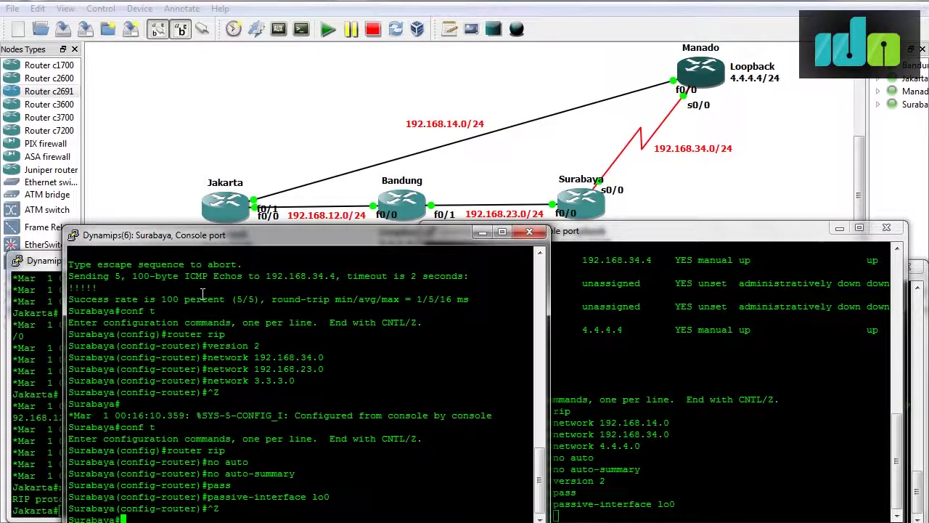
key("Return")
key("Return")
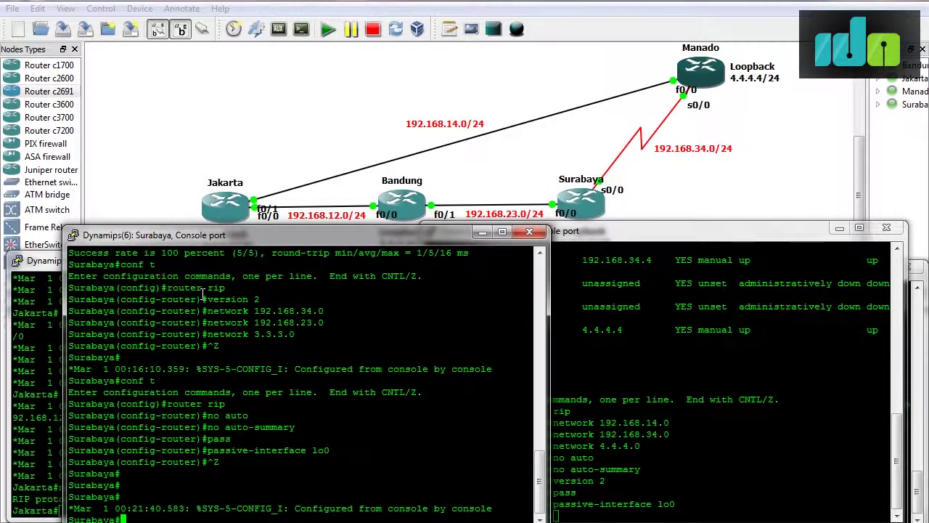
type("debug ip rip")
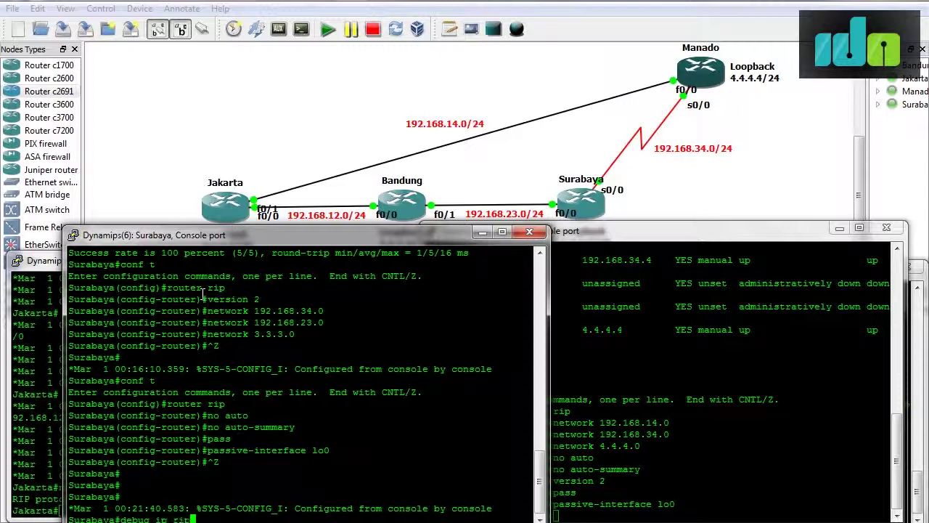
key("Return")
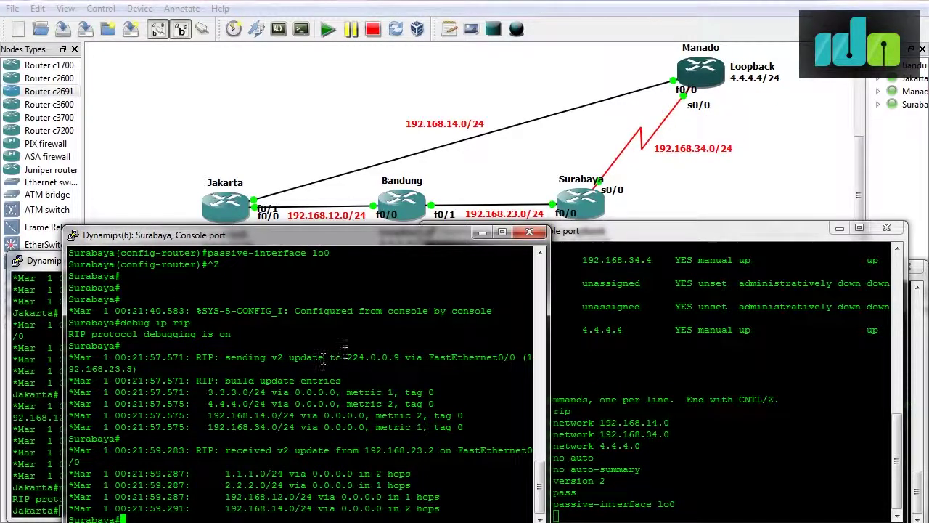
left_click_drag(341, 357, 398, 346)
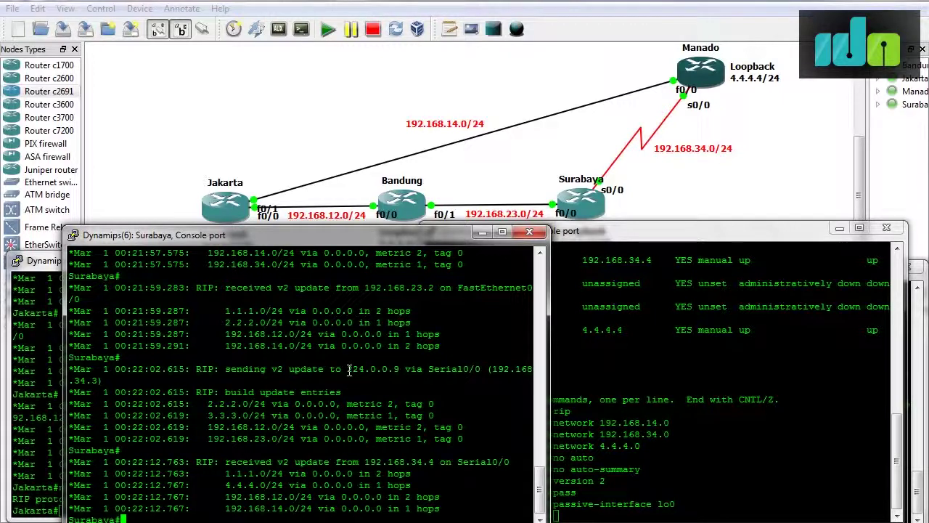
key("Return")
Abandon a first neighbor entry on Surabaya and turn off its RIP debugging.
type("conf t")
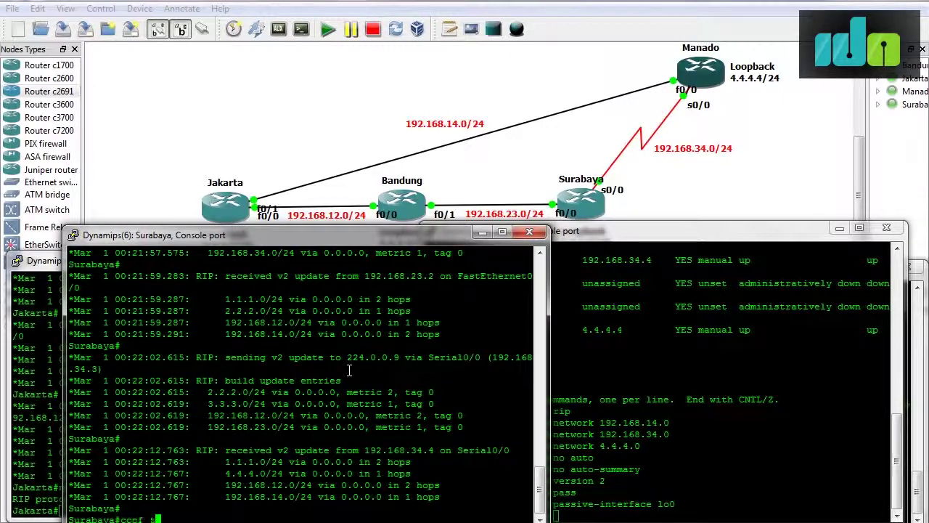
key("Return")
type("router rip")
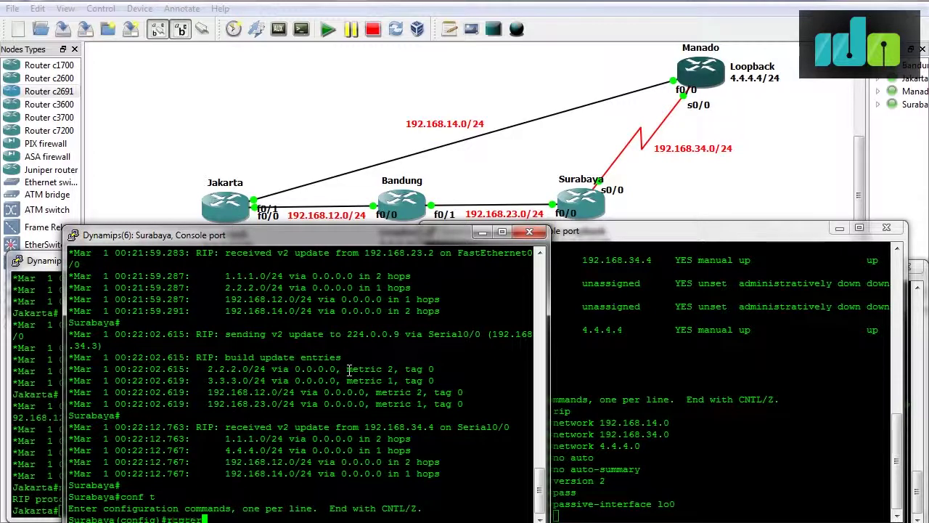
key("Return")
type("neigh")
key("Tab")
key("BackSpace")
key("BackSpace")
key("BackSpace")
key("BackSpace")
key("BackSpace")
key("BackSpace")
key("BackSpace")
key("BackSpace")
key("BackSpace")
key("ctrl+z")
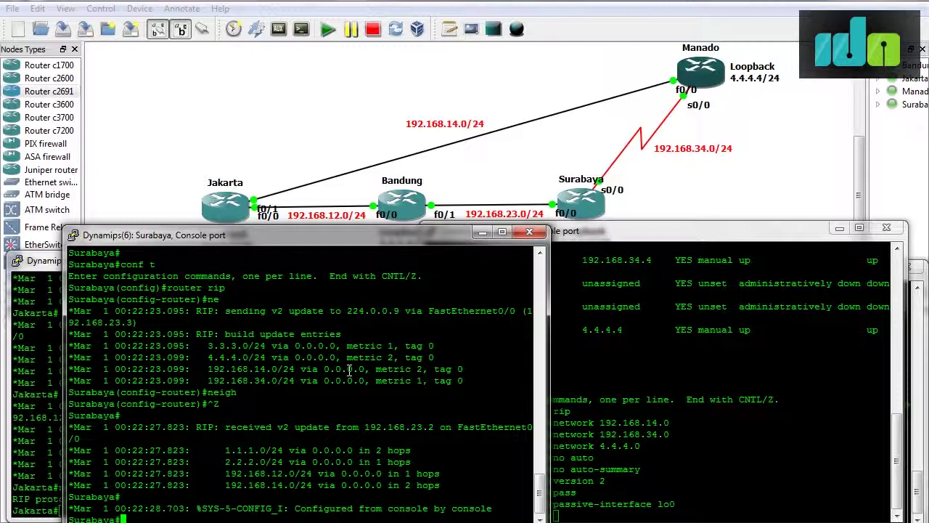
type("no debug ip rip")
key("Return")
Set 192.168.34.4 as Surabaya's RIP neighbor.
type("conf t")
key("Return")
type("router rip")
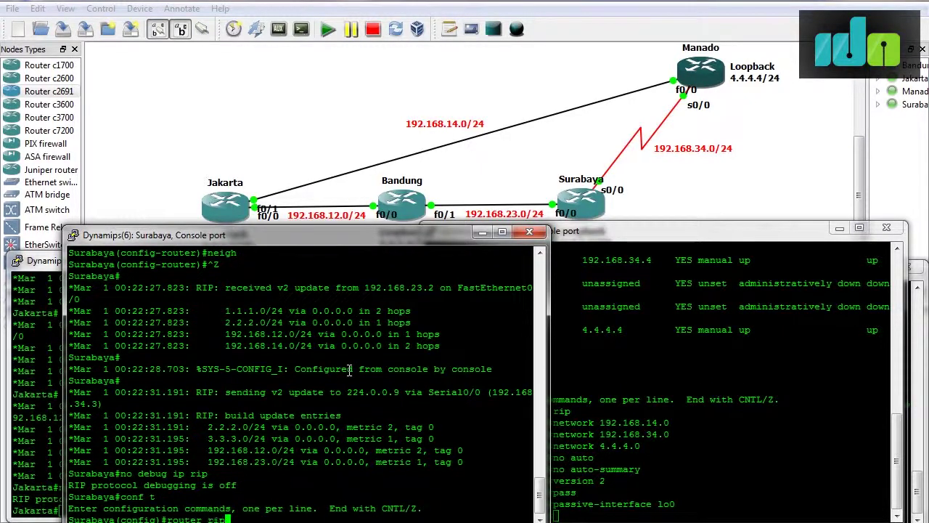
key("Return")
type("neigh")
key("Tab")
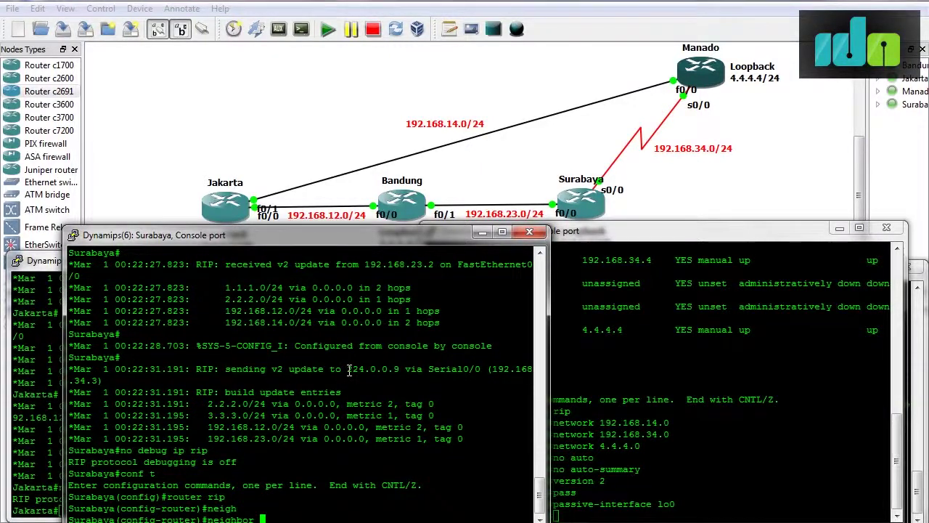
type("?")
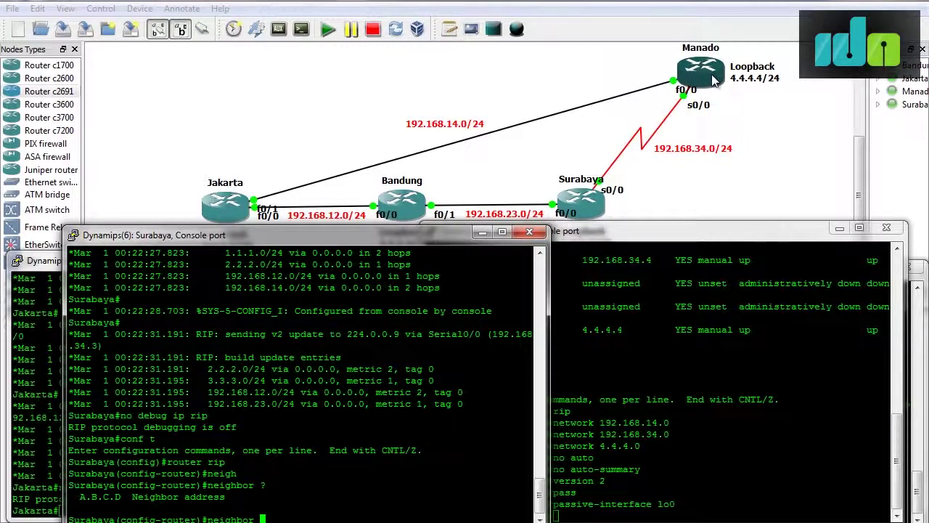
type("192.168.")
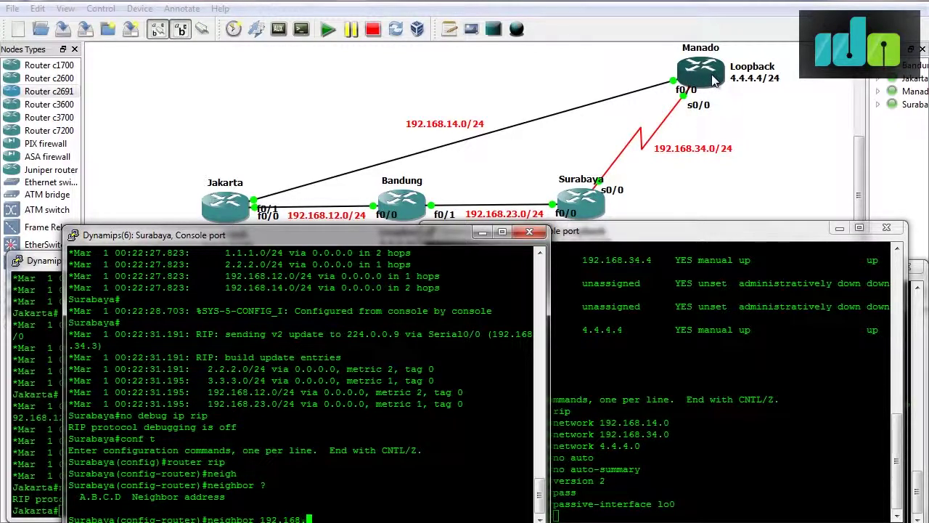
type("34.4 ?")
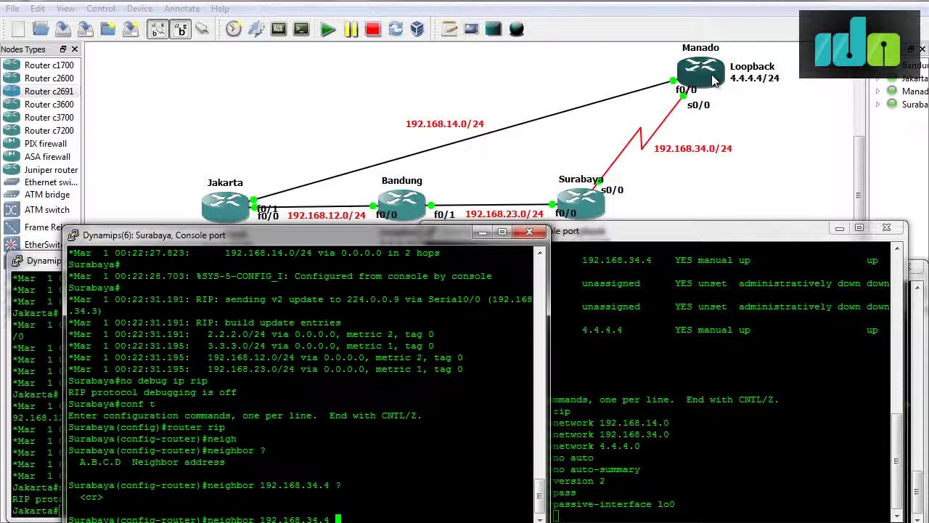
key("Return")
Set 192.168.34.3 as Manado's RIP neighbor, then exit configuration mode on Surabaya.
left_click(775, 268)
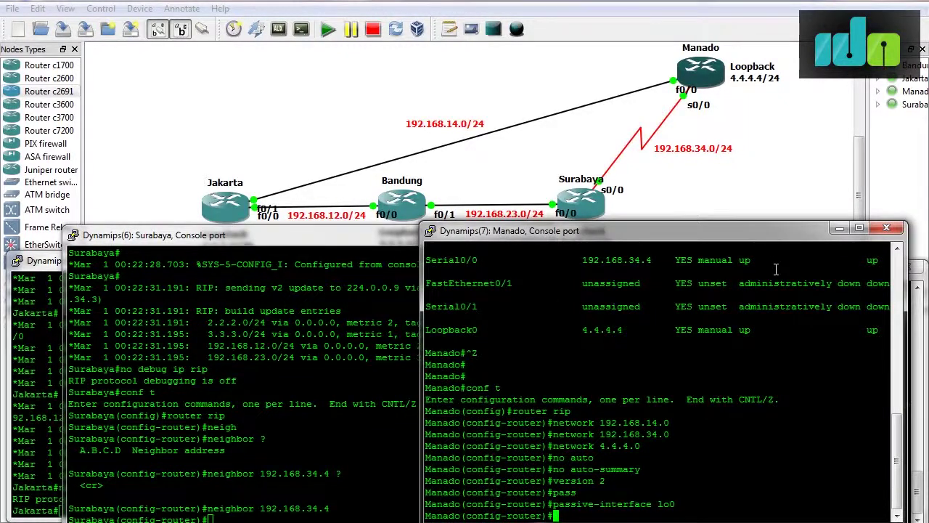
key("Return")
type("neigh")
key("Tab")
type("192.168.34.3")
key("Return")
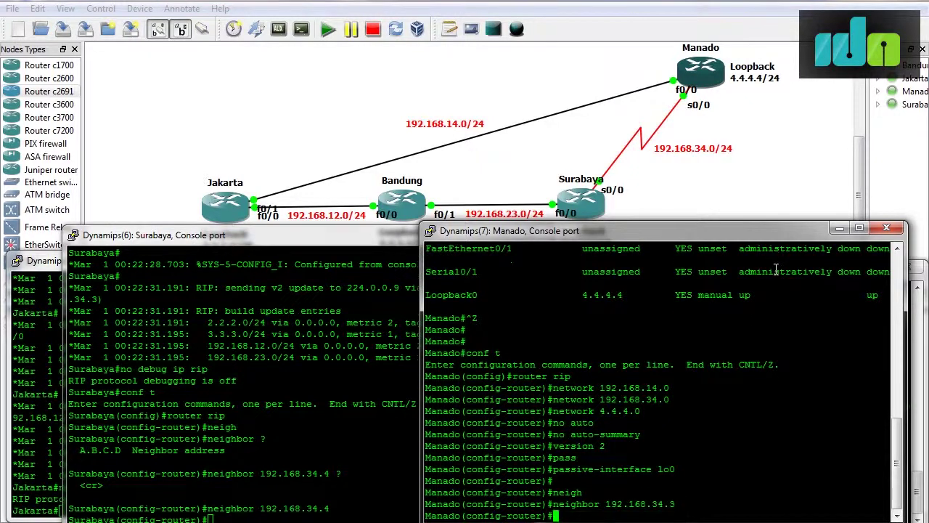
left_click(317, 434)
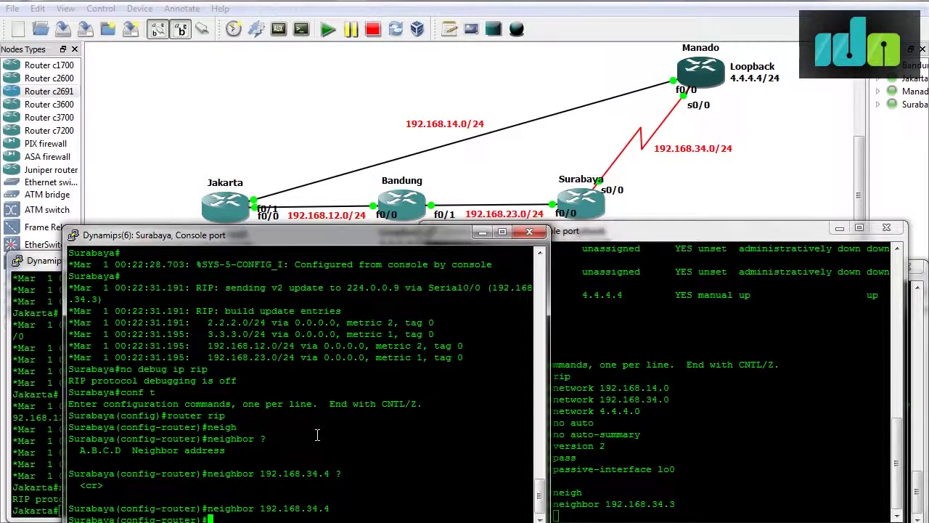
key("ctrl+z")
Run debug ip rip on Surabaya, review the updates, then enter no debug ip rip.
type("deb")
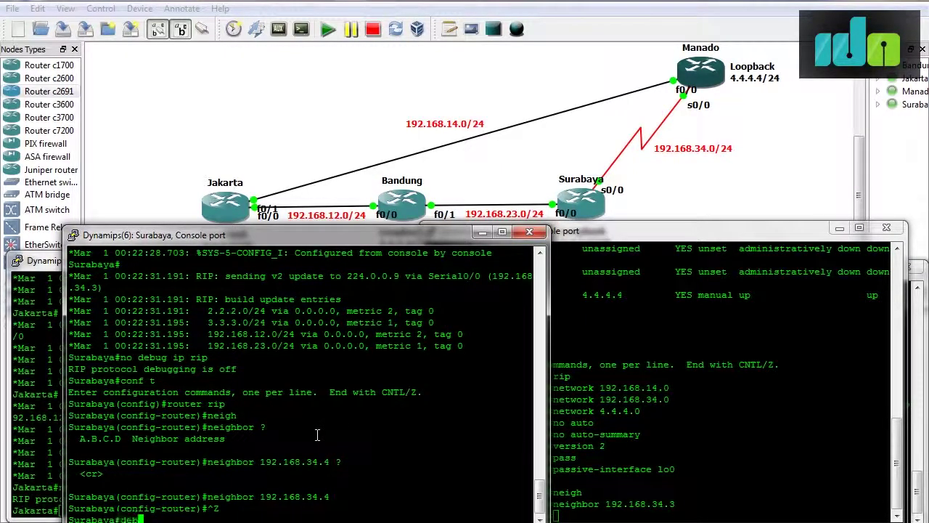
type("ug ip rip")
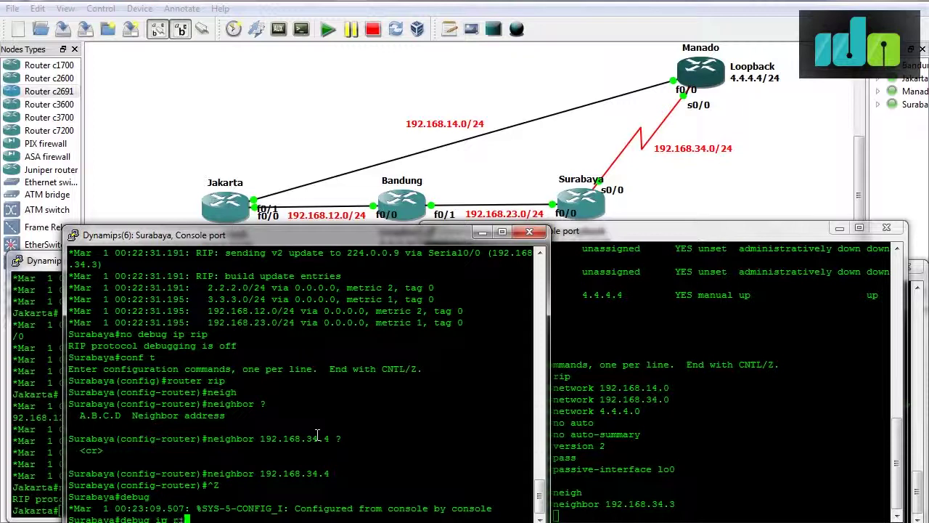
key("Return")
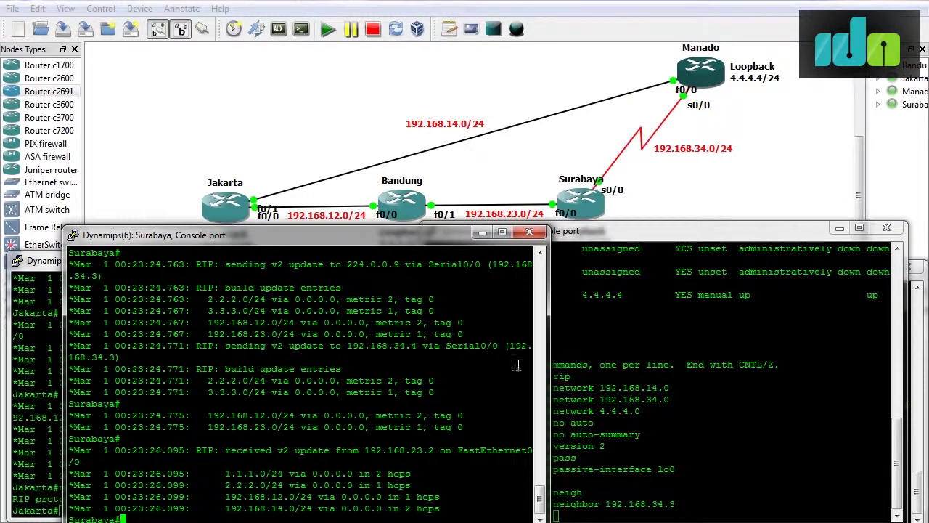
left_click_drag(539, 497, 542, 497)
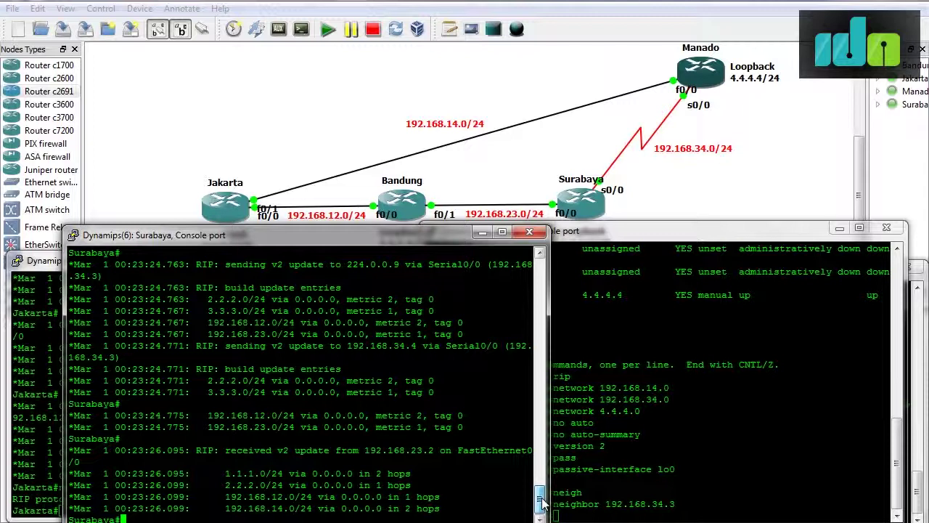
left_click_drag(541, 499, 541, 495)
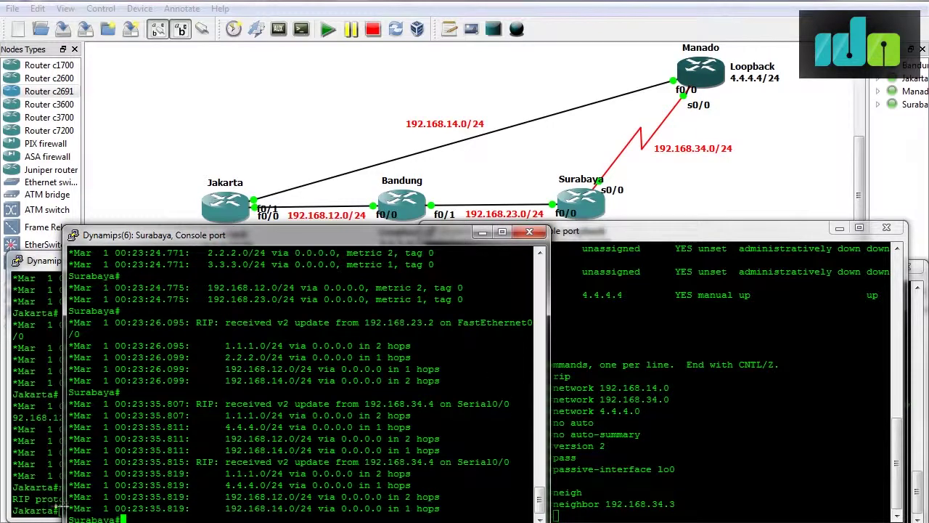
type("no debug ip rip")
key("Return")
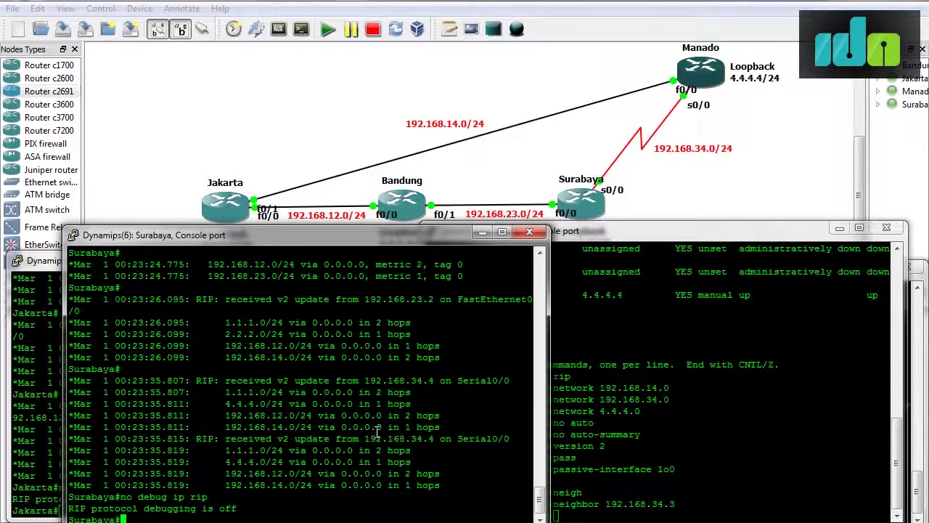
Highlight the unicast 192.168.34.4 and multicast 224.0.0.9 destinations in Surabaya's debug output.
left_click_drag(360, 438, 434, 439)
left_click_drag(540, 501, 540, 478)
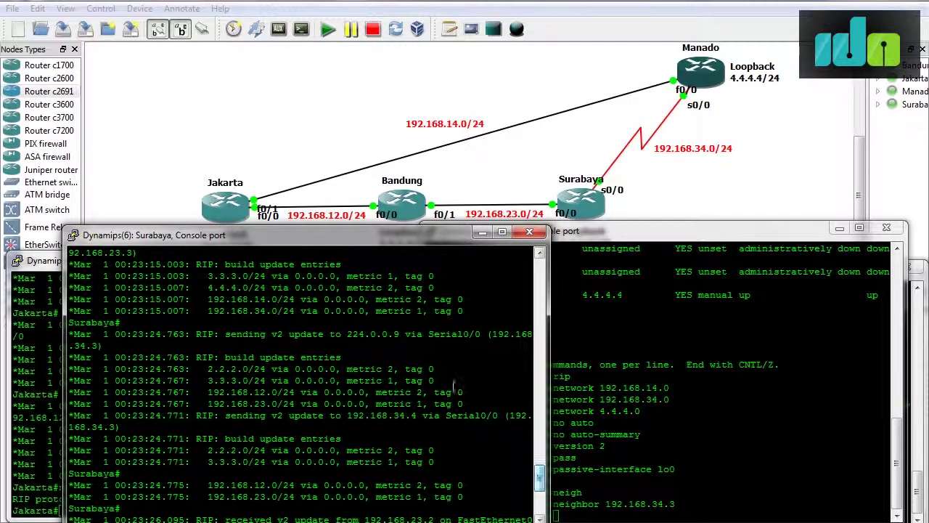
left_click_drag(348, 336, 398, 338)
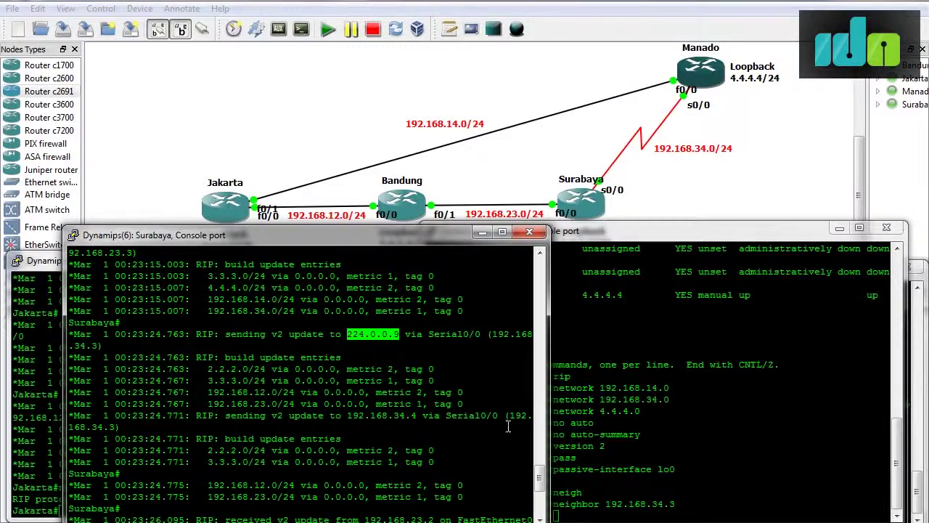
left_click(541, 515)
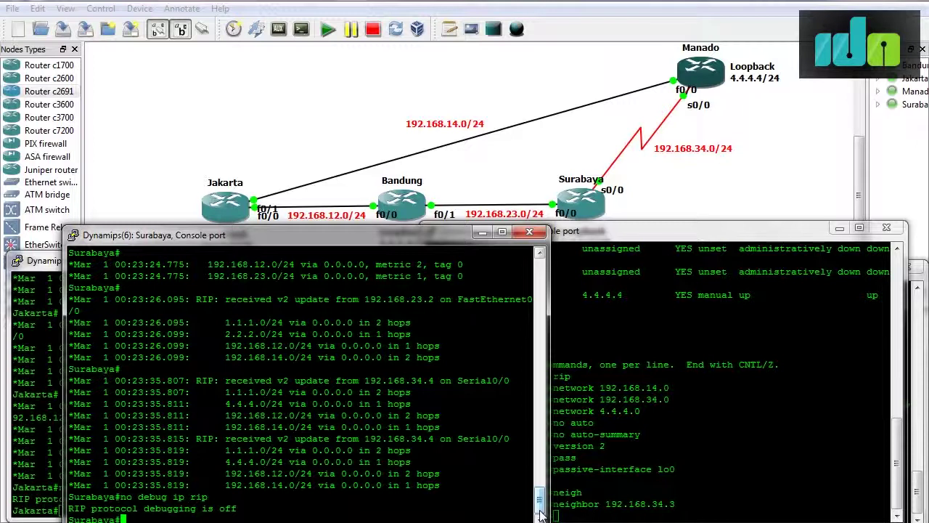
On Surabaya, make serial 0/0 a passive RIP interface.
type("conf t")
key("Return")
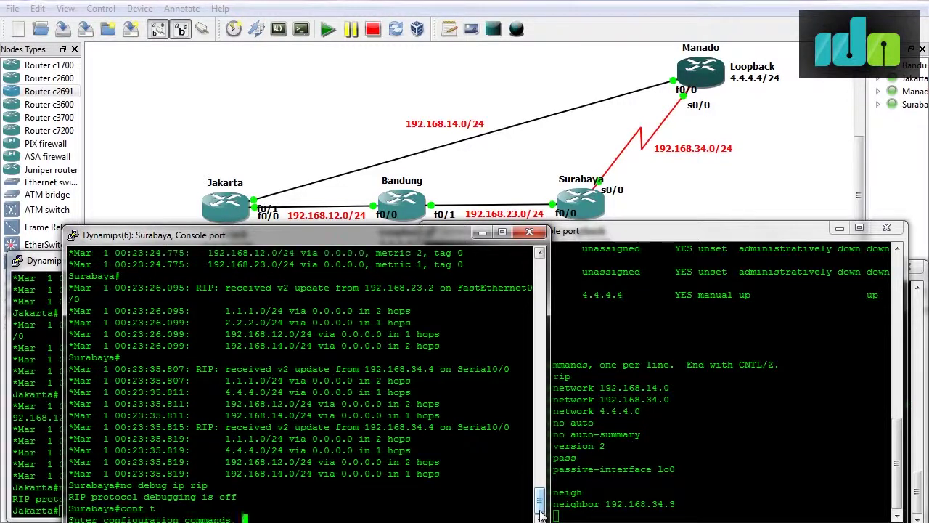
type("route")
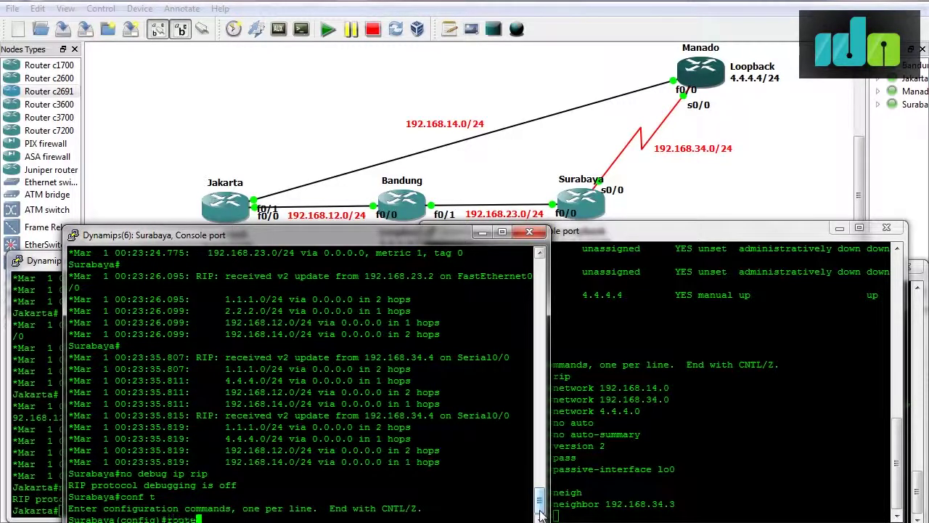
type("r rip")
key("Return")
type("pass")
key("Tab")
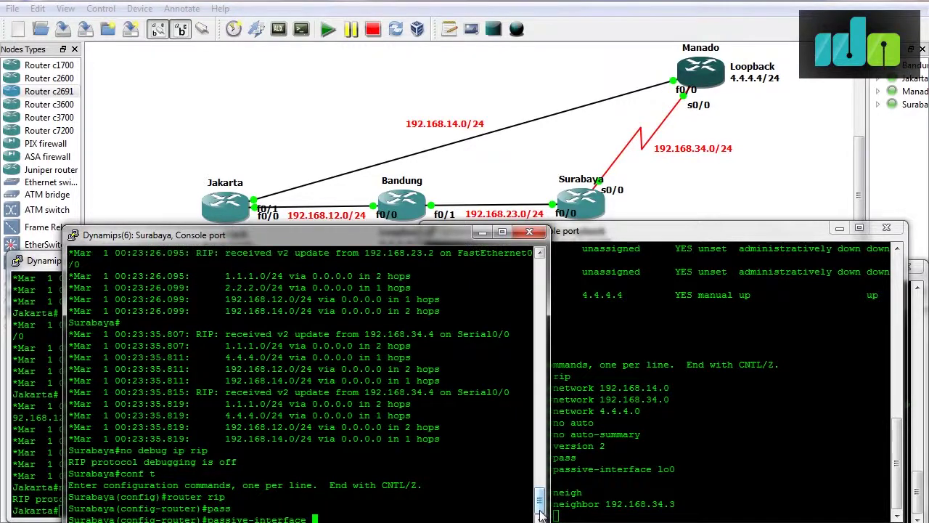
type("se")
key("Tab")
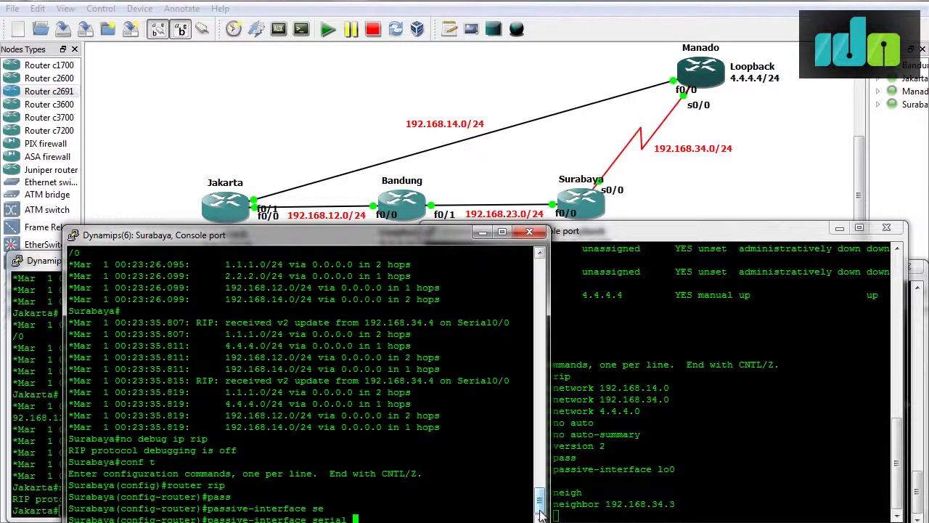
type("0/0")
key("Return")
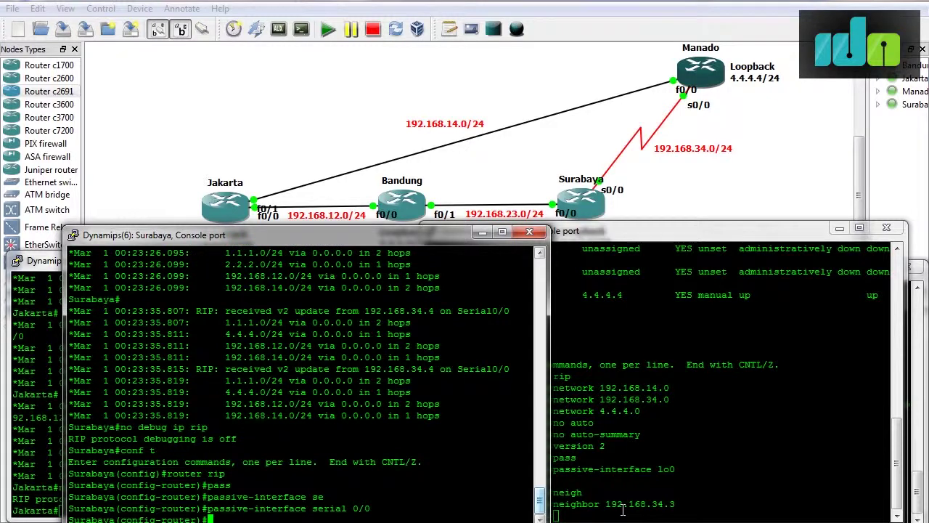
Make Manado's serial 0/0 passive for RIP, then leave configuration mode on Surabaya.
left_click(754, 474)
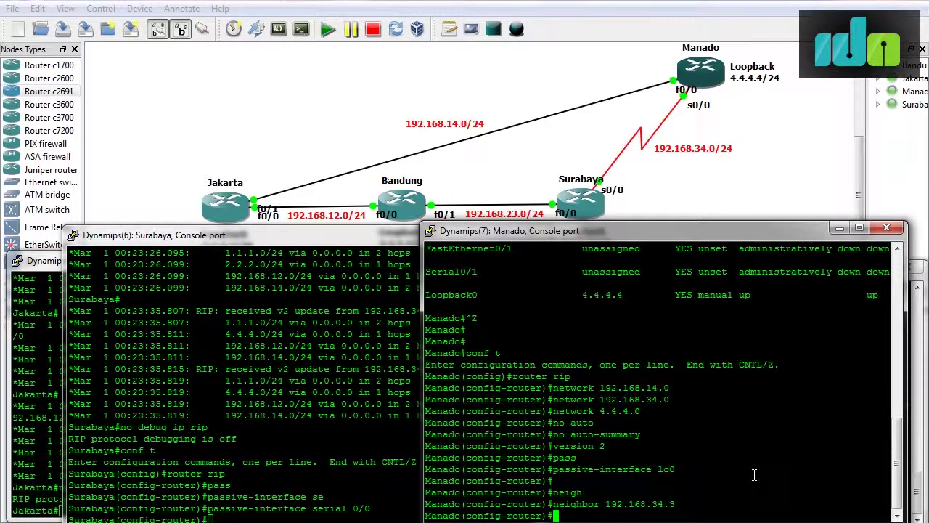
type("passive")
key("Tab")
type("se0/")
key("Return")
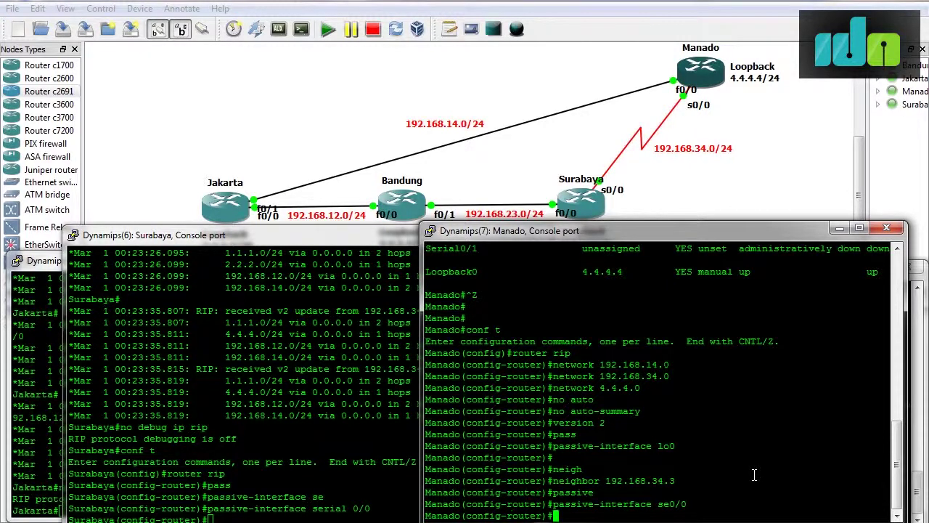
left_click(249, 469)
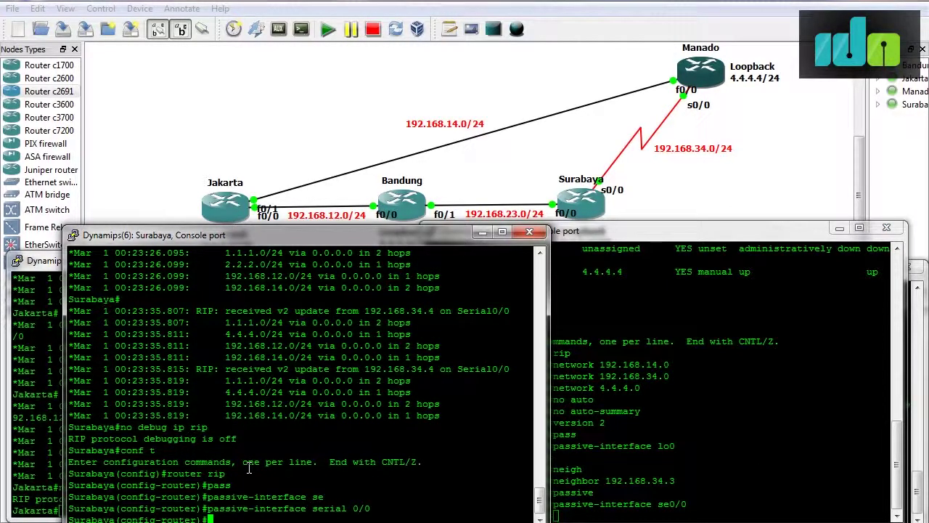
key("ctrl+z")
type("debug ")
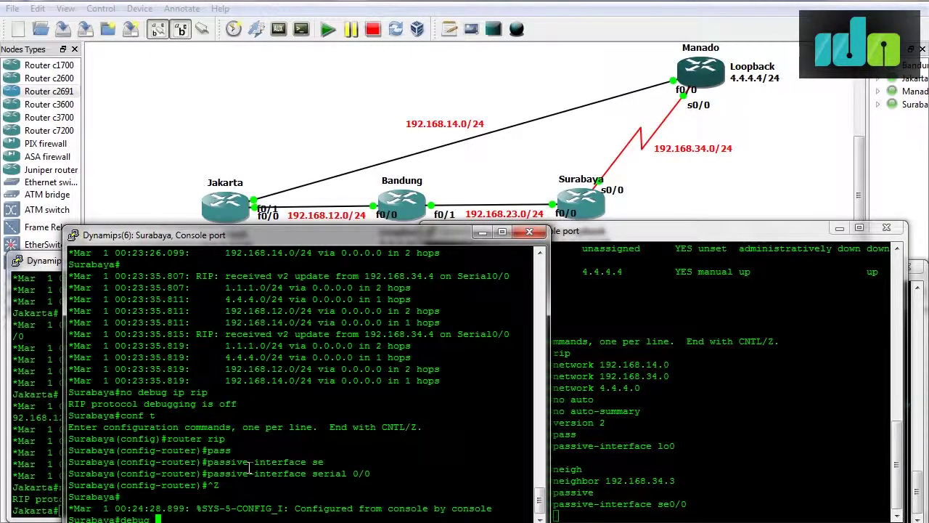
type("ip rip")
Debug RIP on Surabaya to confirm unicast updates to 192.168.34.4, then disable debugging.
key("Return")
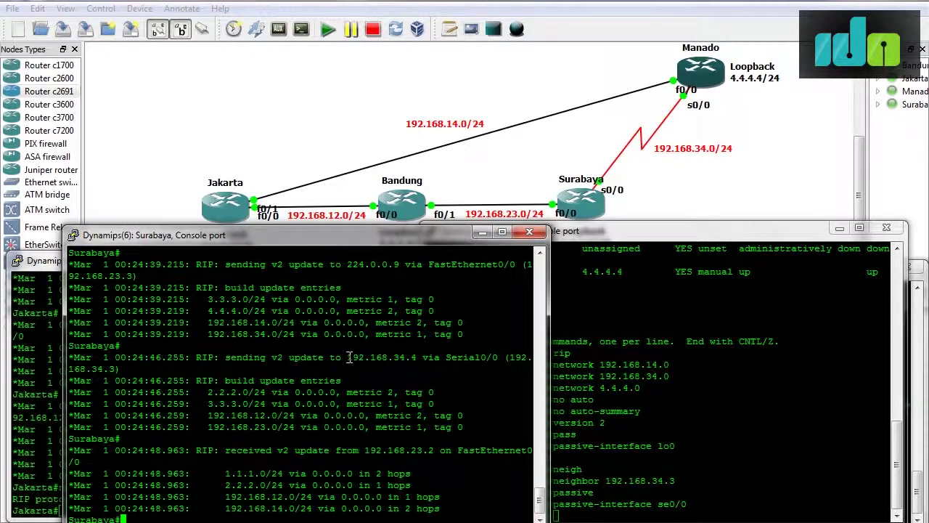
left_click_drag(347, 357, 417, 360)
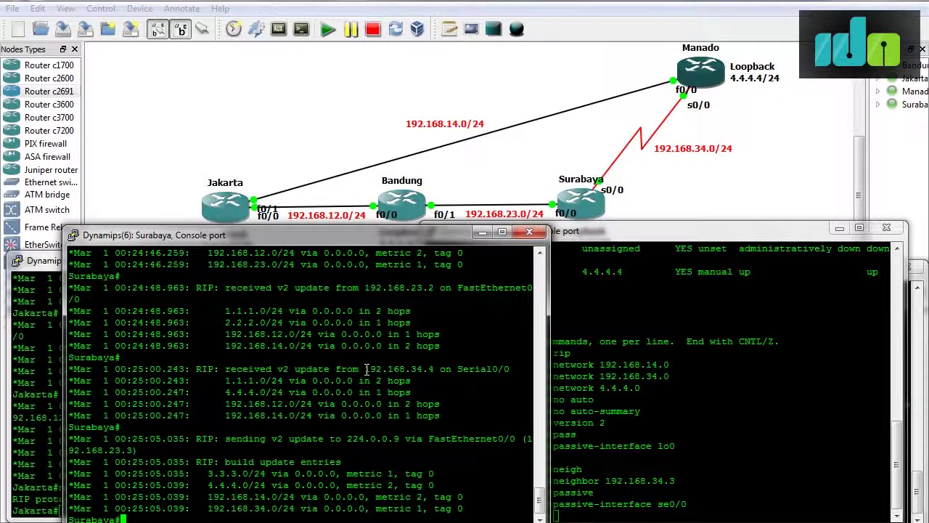
scroll(399, 370, "up", 2)
scroll(398, 369, "down", 2)
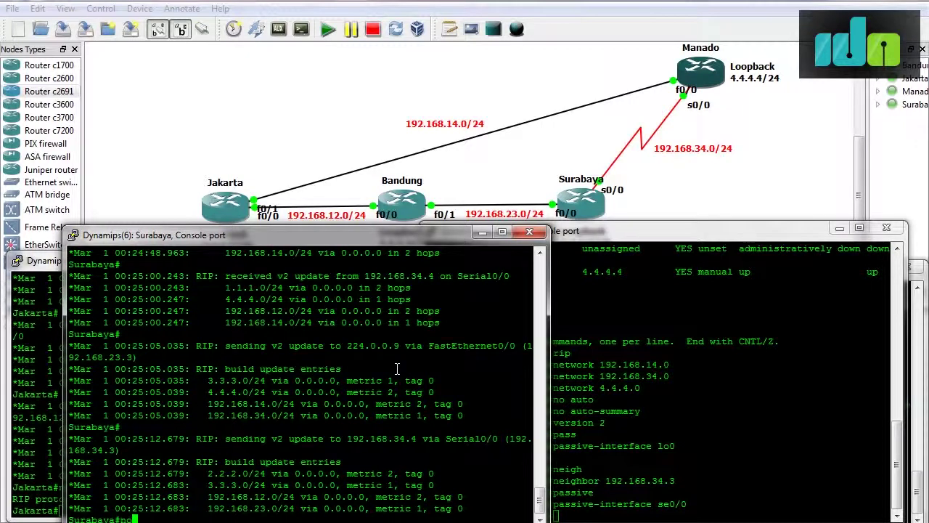
type("bug ip rip")
key("Return")
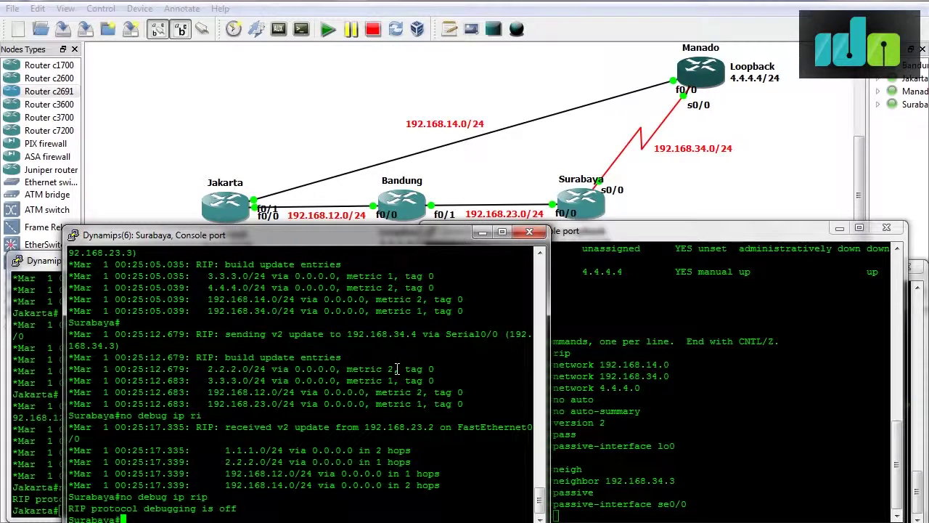
key("alt+Tab")
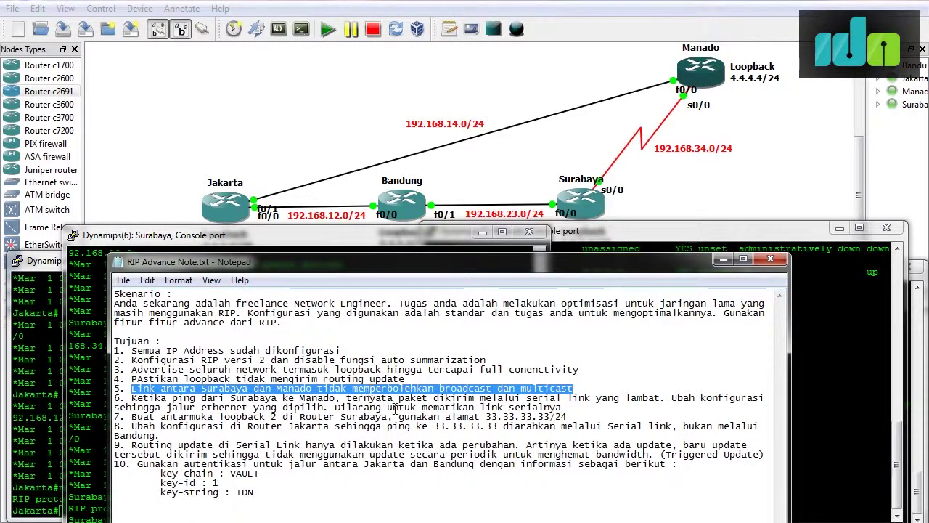
Minimise the notes, keep the current Windows colour scheme, and nudge Surabaya's console.
left_click(724, 262)
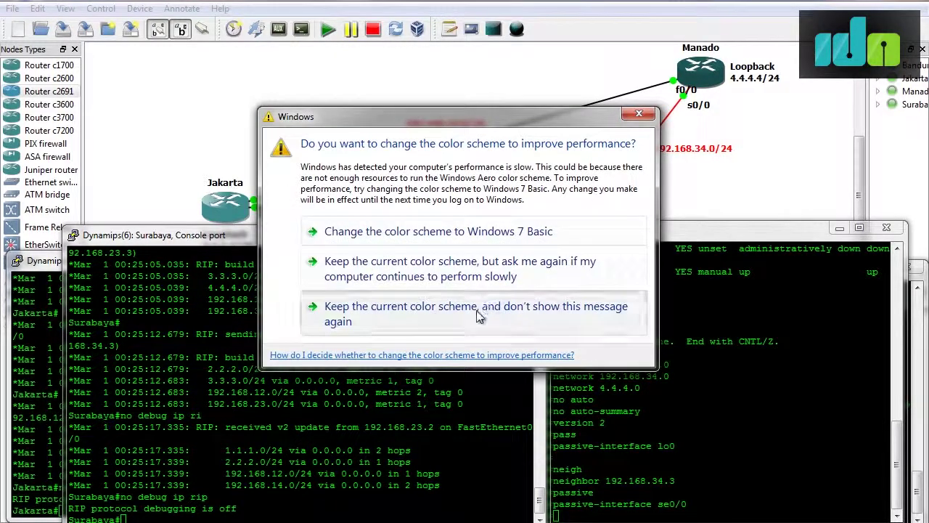
left_click(479, 313)
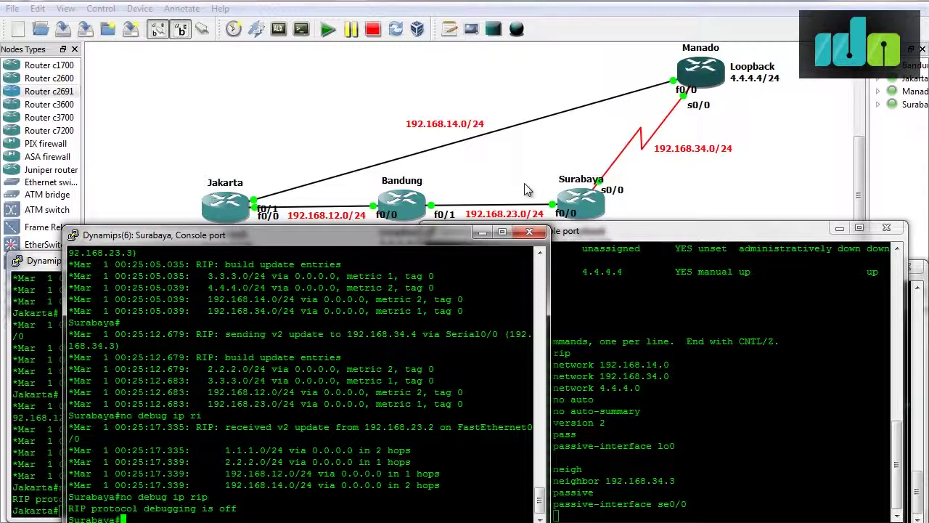
left_click_drag(433, 233, 423, 230)
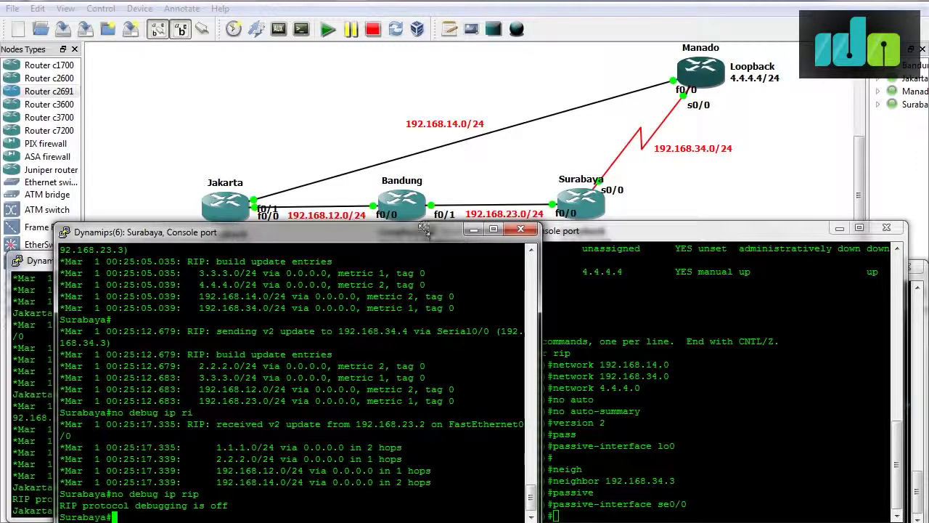
Enter global configuration mode on Surabaya with 'conf t'.
type("conf t")
key("Return")
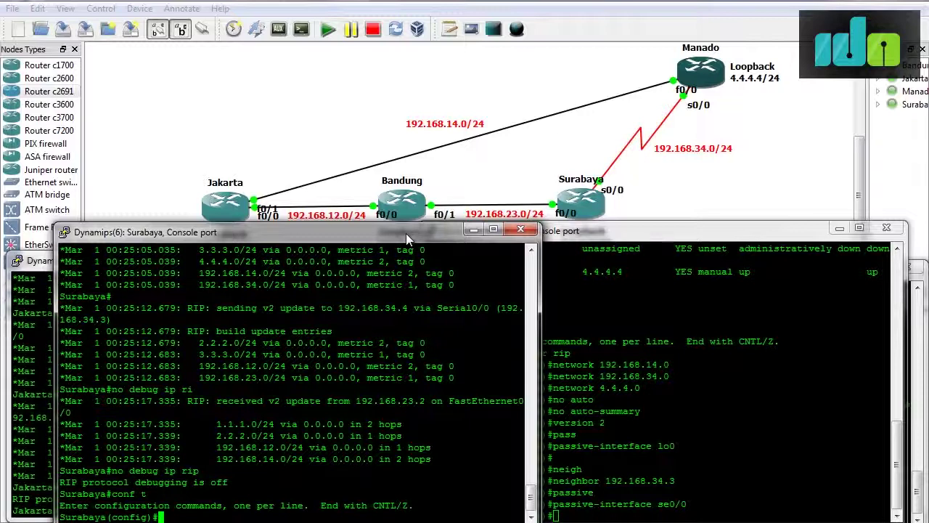
Create access-list 1 permitting 4.4.4.4 with wildcard 0.0.0.255 on Surabaya.
type("acc")
key("Tab")
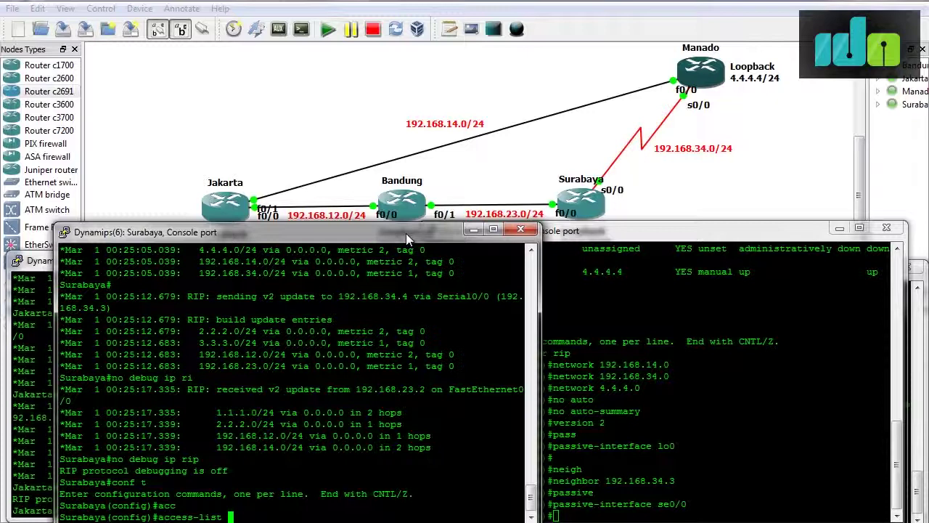
type("1 permit")
type("4.4.4.4 ?")
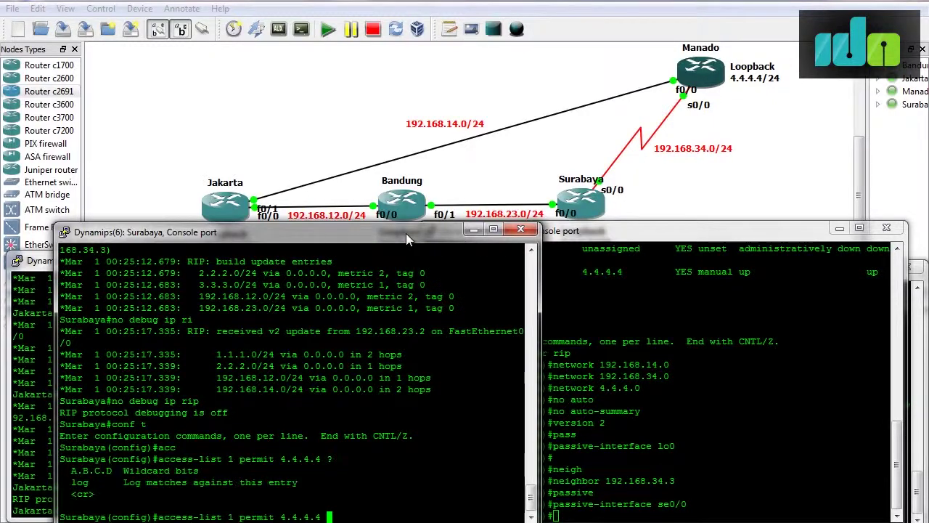
type("0.0.0.25555")
key("Return")
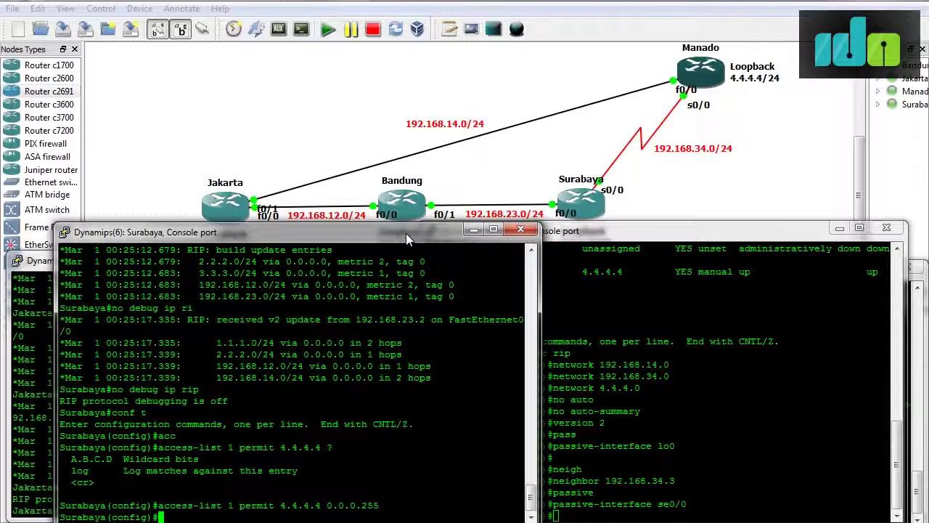
Under router rip, add offset-list 1 in 6 on Serial0/0.
type("router rip")
key("Return")
type("off")
key("Tab")
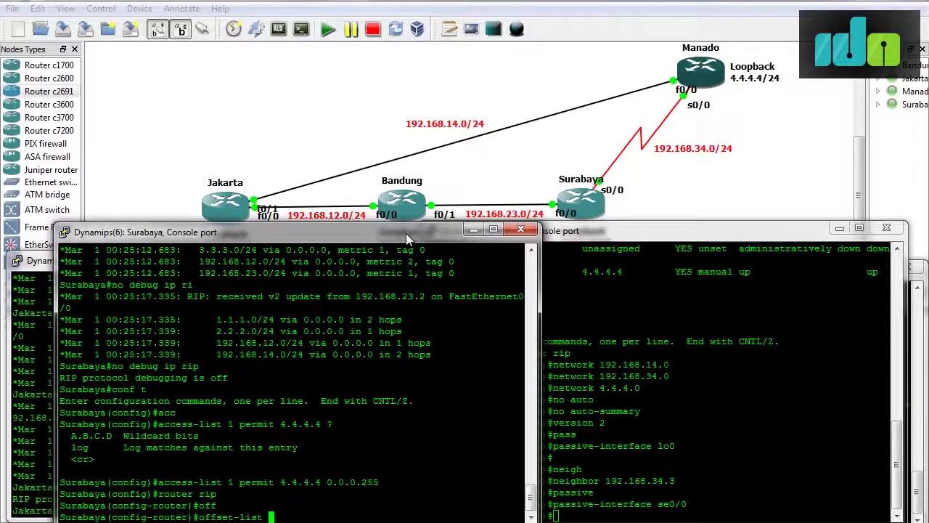
type("1 in ?")
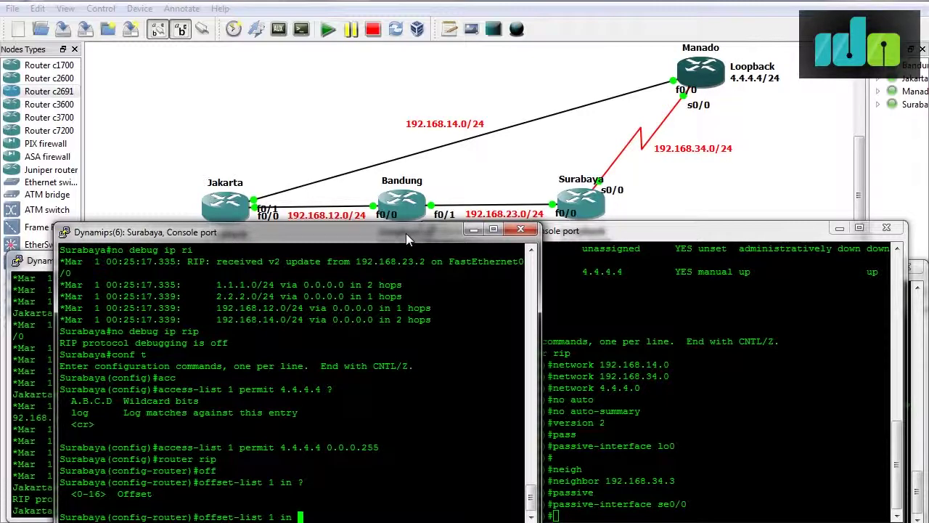
type("6 ?")
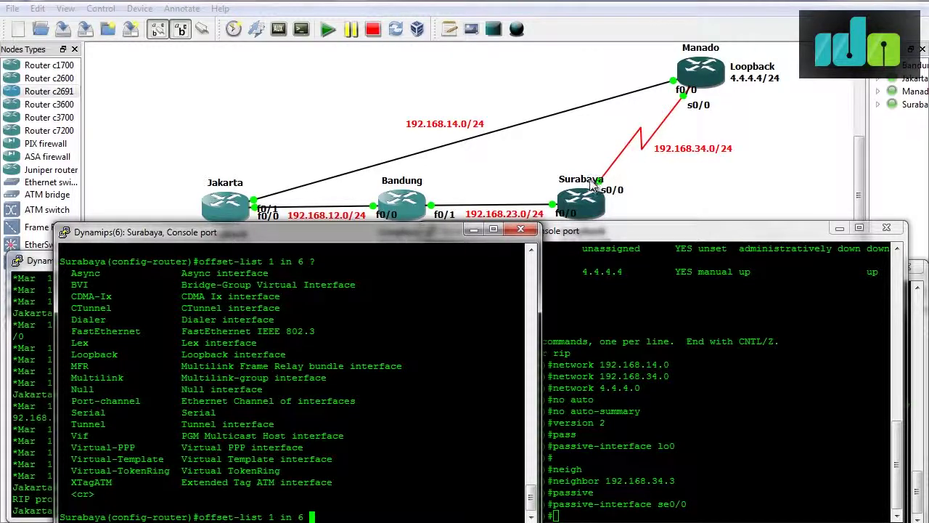
type("se")
key("Tab")
type("0/0")
key("Return")
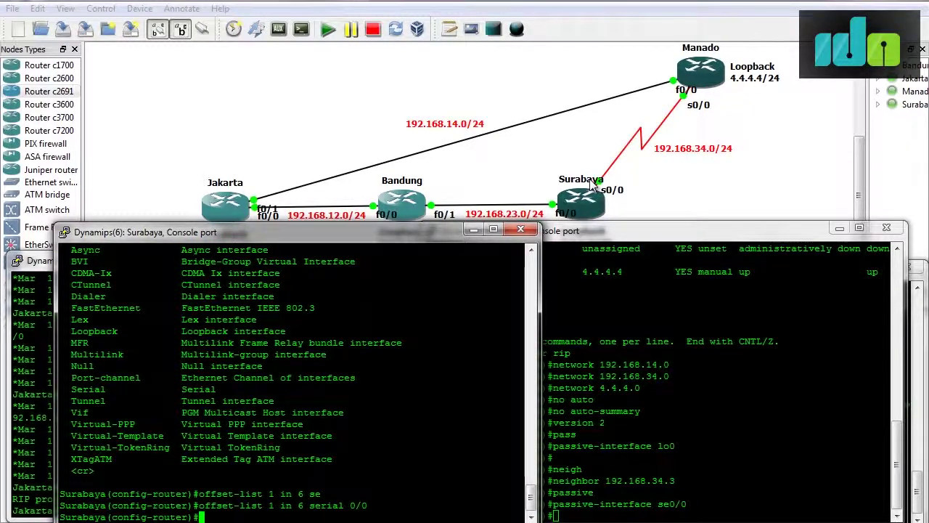
Exit configuration mode and enter 'clear route' at Surabaya's privileged prompt.
key("ctrl+z")
key("Return")
key("Return")
type("clear route")
Explore the 'clear ?' options after 'clear route' is rejected, then try 'clear ip route'.
key("Return")
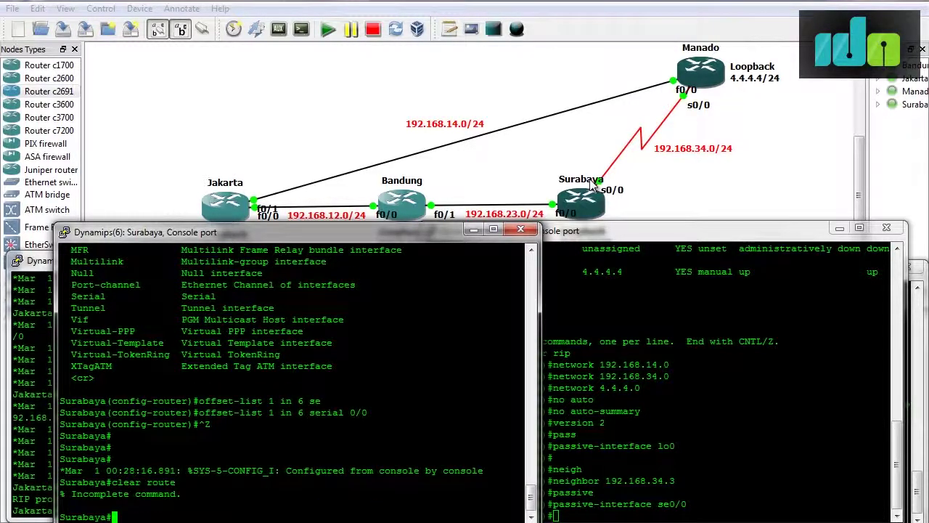
key("Up")
type("?")
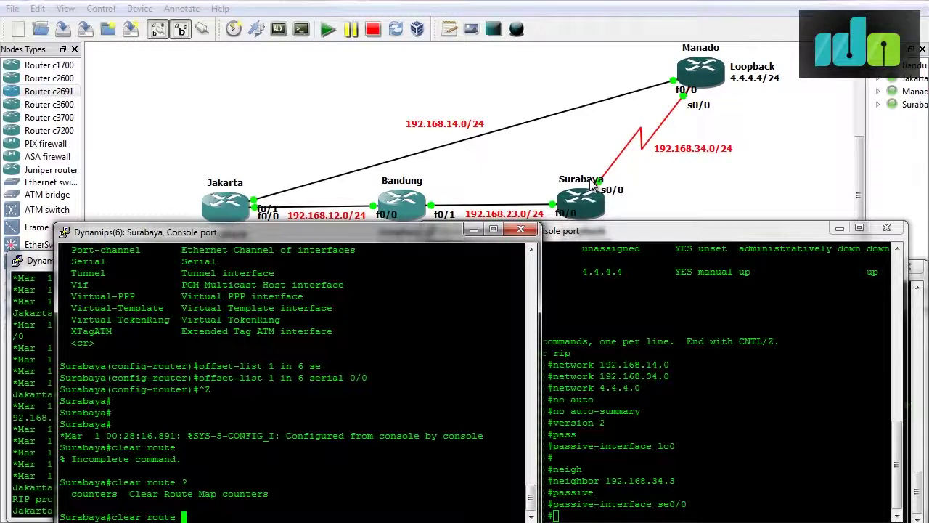
key("BackSpace")
key("BackSpace")
key("BackSpace")
key("BackSpace")
key("BackSpace")
type("?")
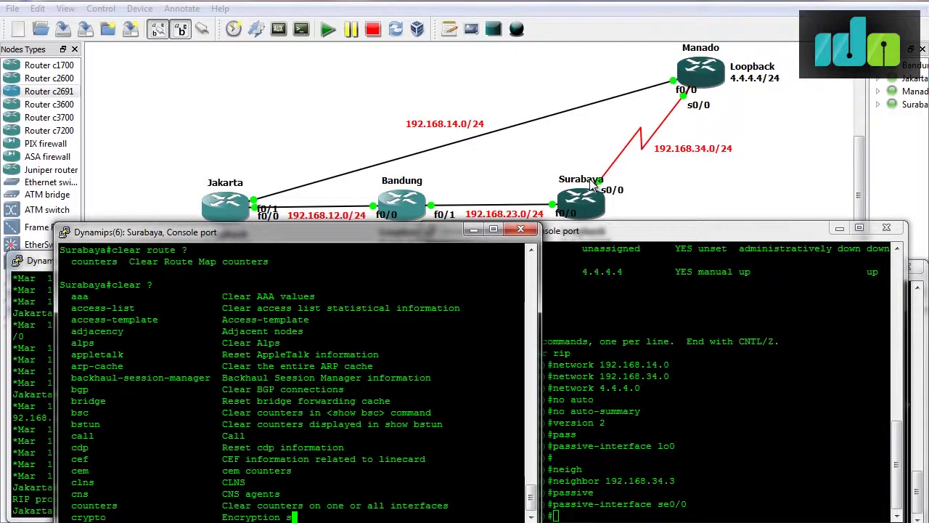
key("space")
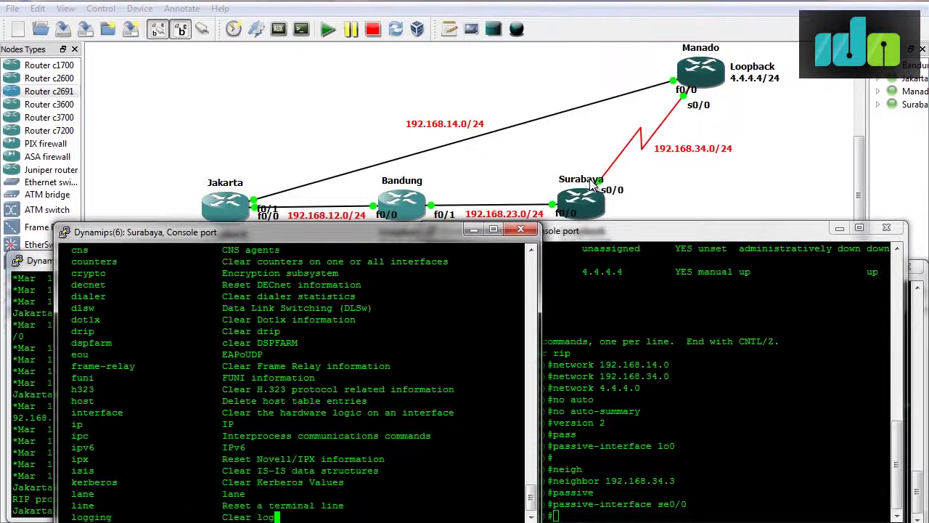
type("p route")
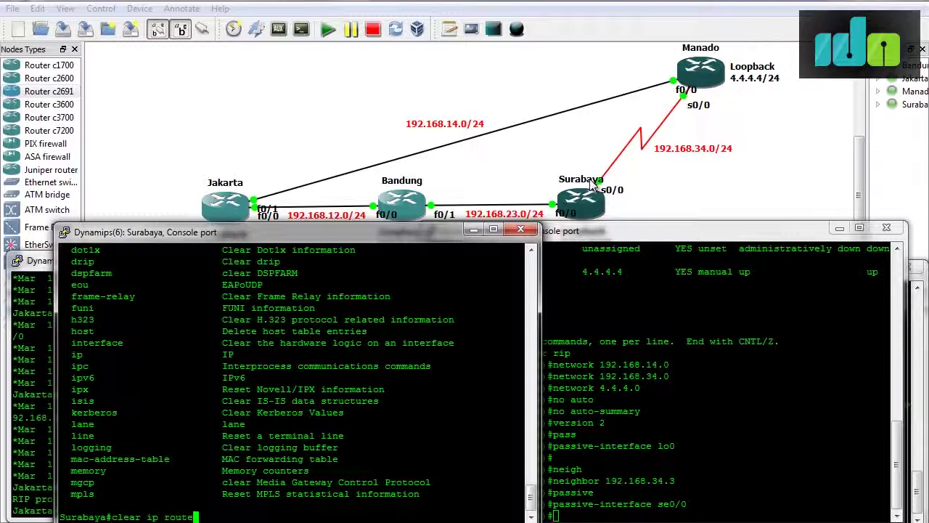
type("?")
key("Return")
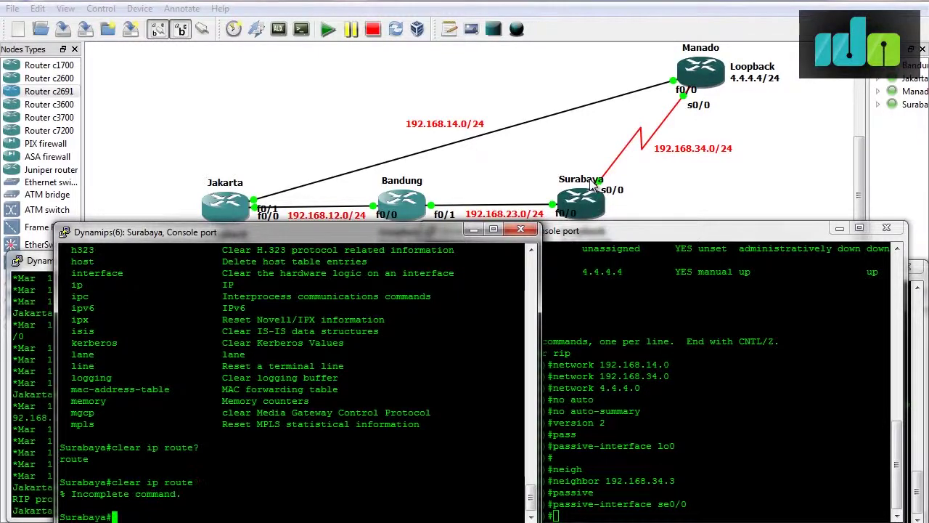
Run 'clear ip route *', then show Surabaya's routing table with 'sh ip route'.
key("Up")
type("?")
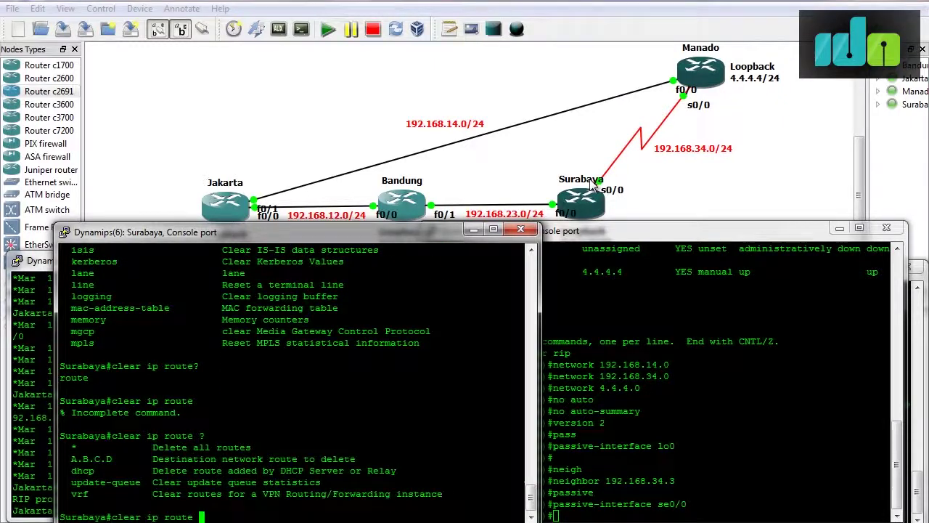
type("*")
key("Return")
type("sh ip route")
key("Return")
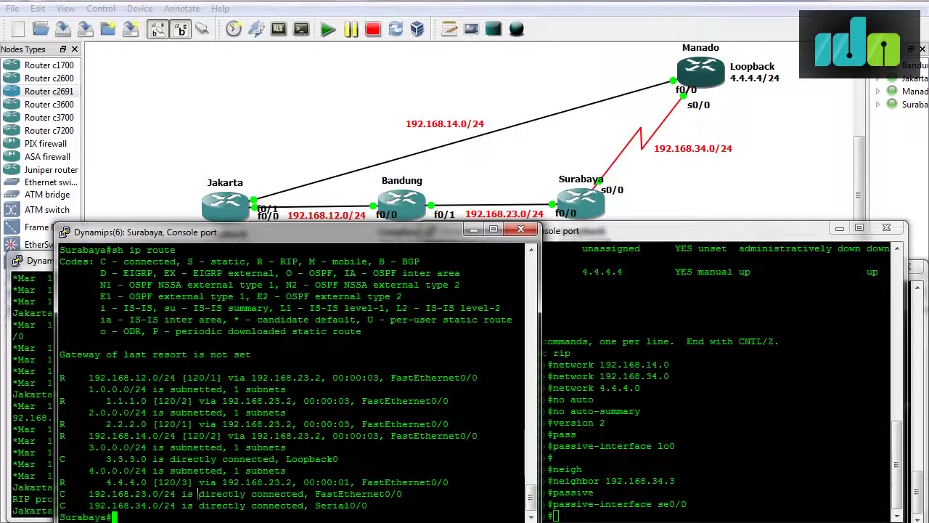
Highlight the 4.4.4.0 route via 192.168.23.2, then traceroute 4.4.4.4 from Surabaya.
left_click_drag(415, 230, 408, 240)
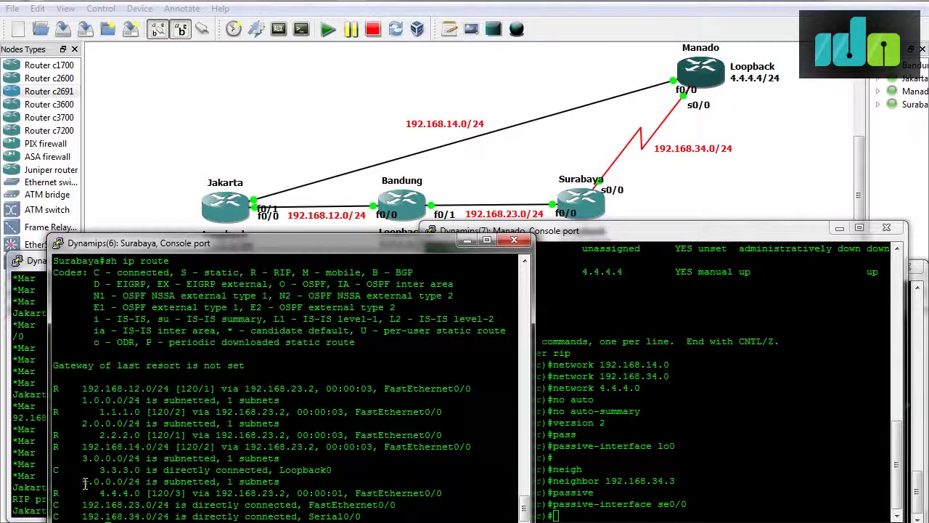
left_click_drag(102, 493, 136, 493)
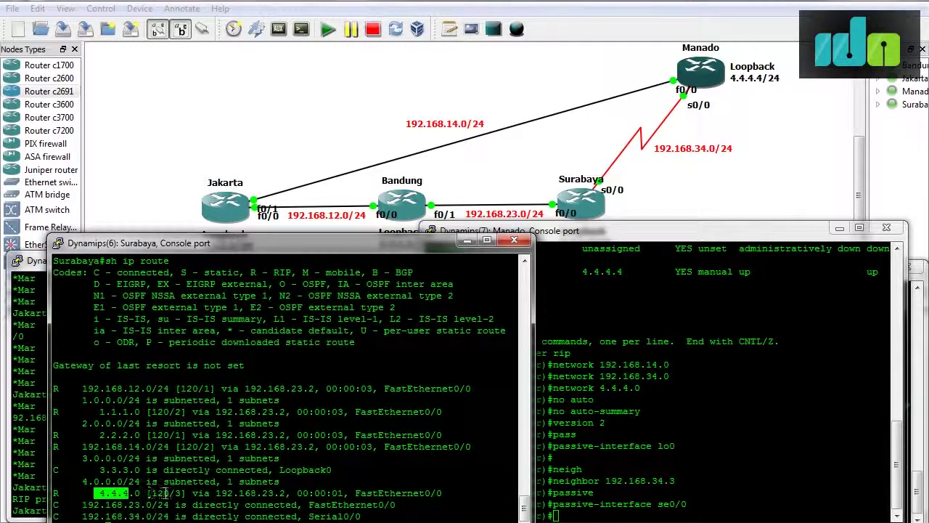
left_click_drag(210, 493, 287, 493)
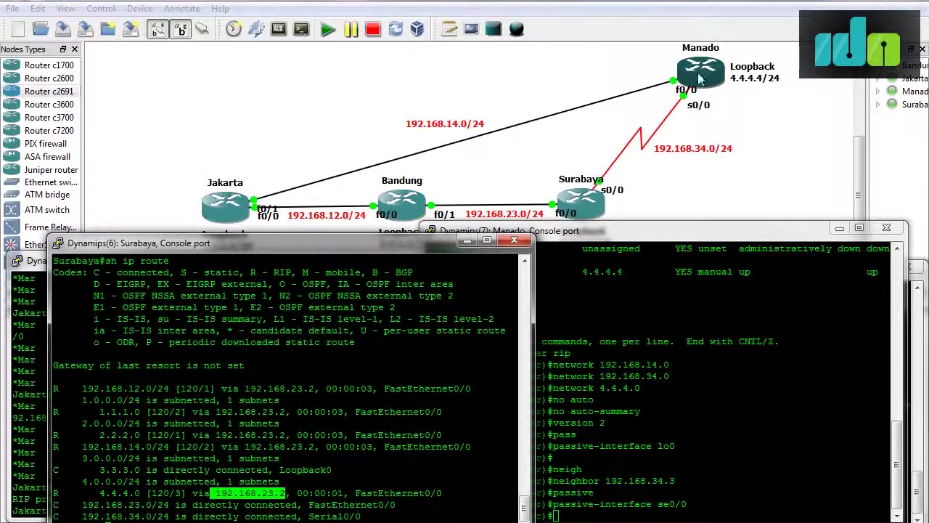
left_click(297, 496)
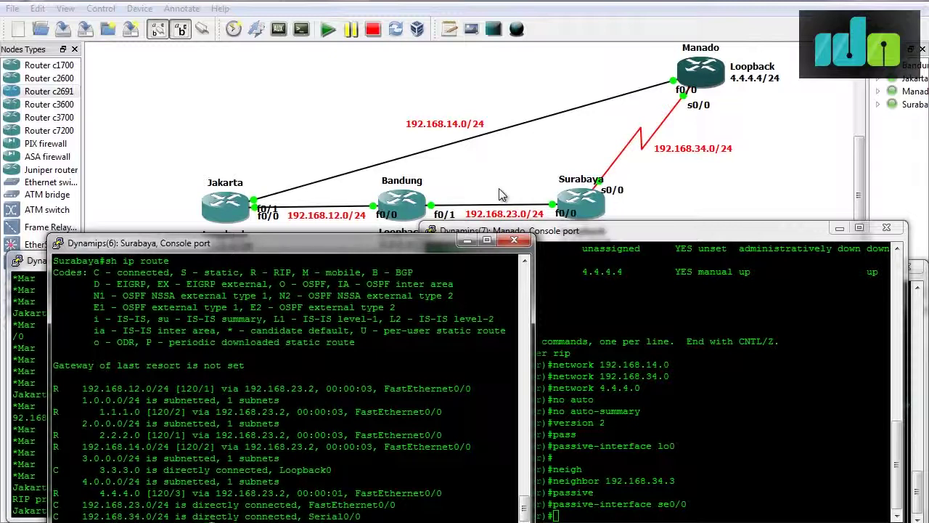
key("Return")
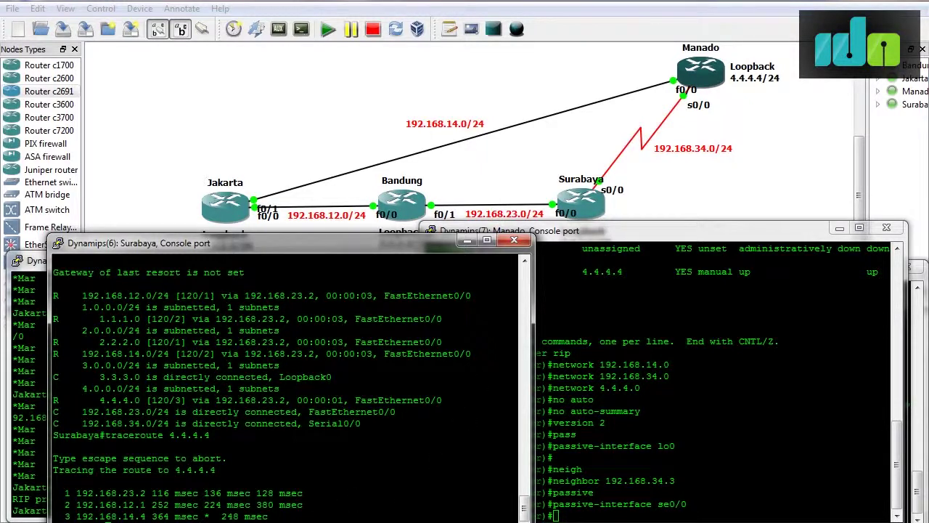
Review tasks 6 and 7 in the RIP Advance Note.txt lab notes.
left_click(312, 519)
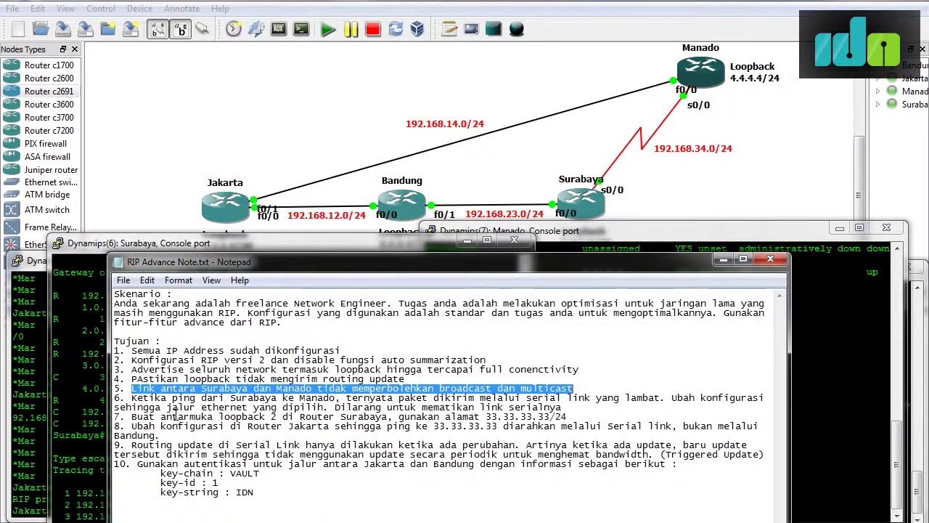
left_click_drag(132, 397, 569, 409)
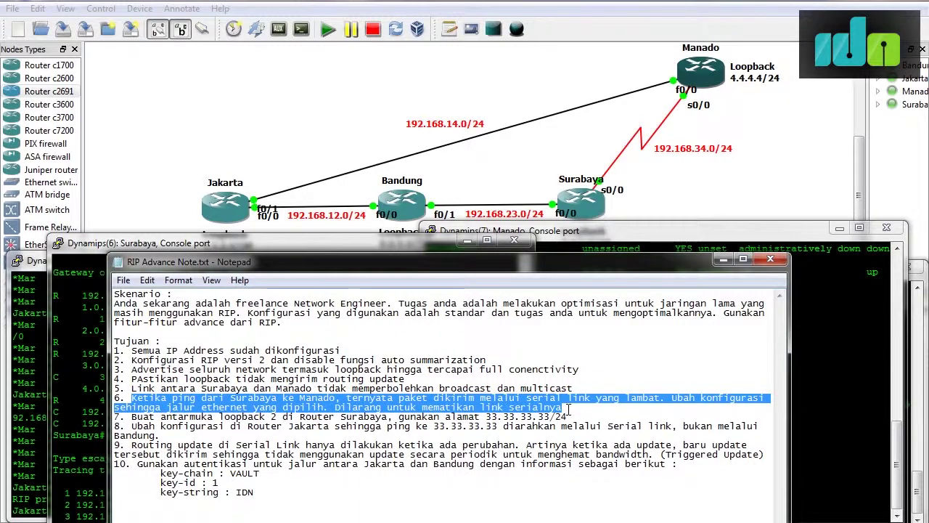
left_click(569, 409)
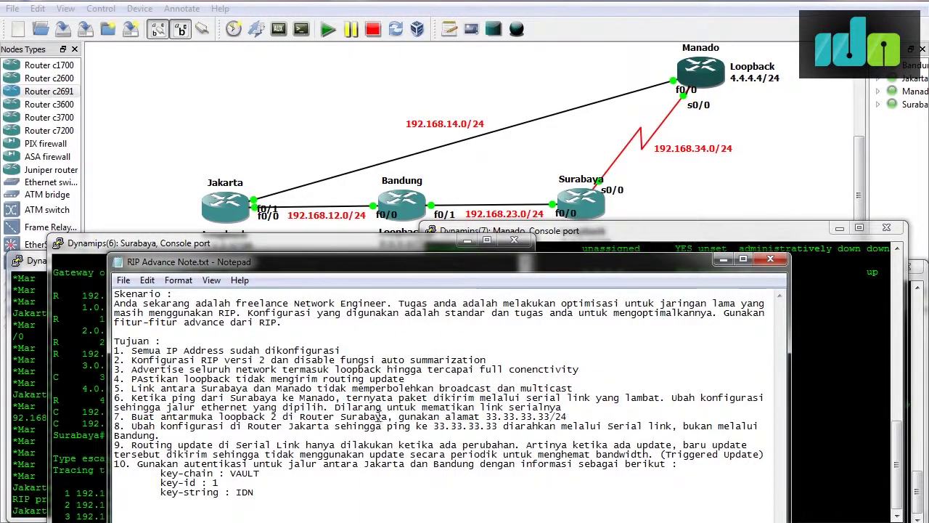
left_click_drag(131, 417, 568, 418)
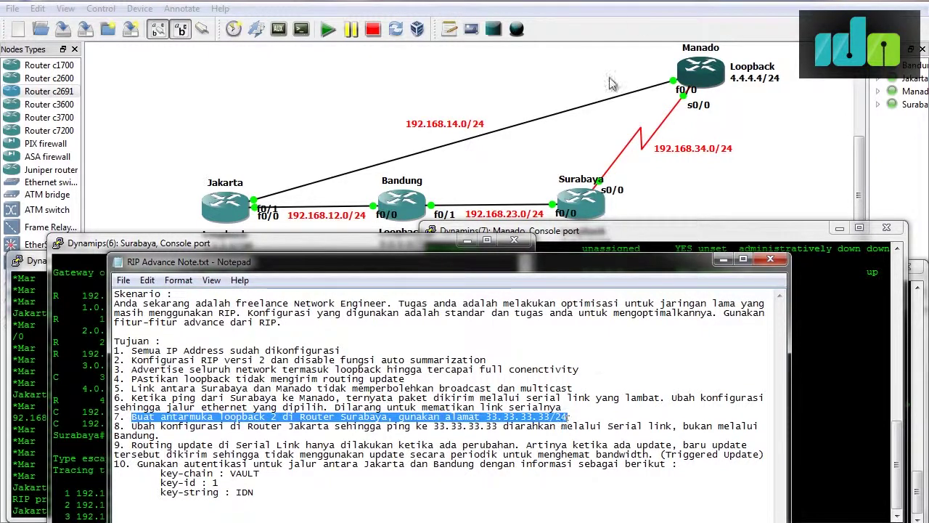
Return to Surabaya's console and enter global configuration mode with 'conf t'.
left_click(177, 247)
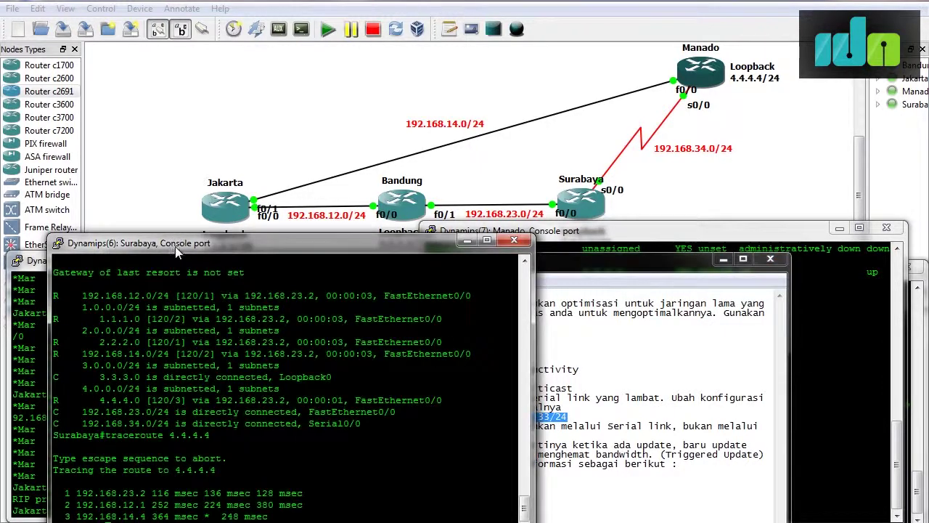
type("conf t")
key("Return")
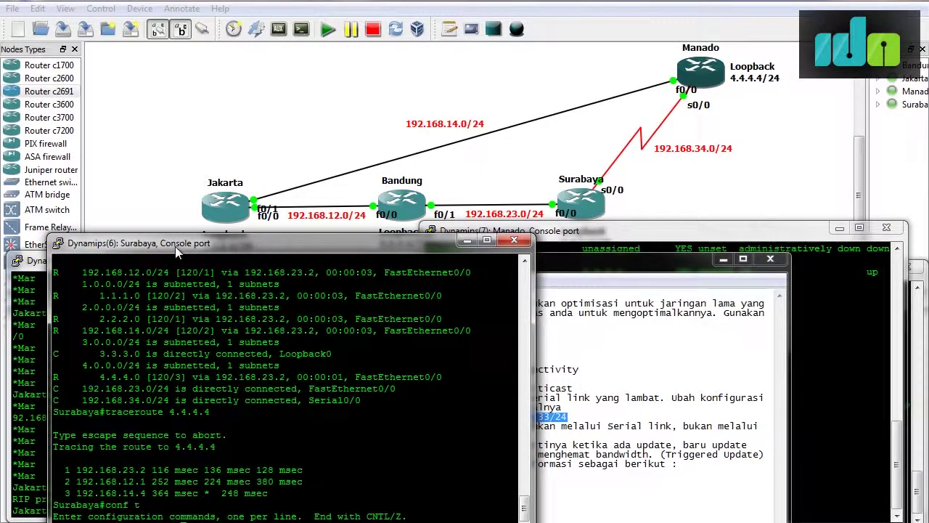
Create interface Loopback2 with address 33.33.33.33 255.255.255.0, then exit configuration mode.
type("int lo2")
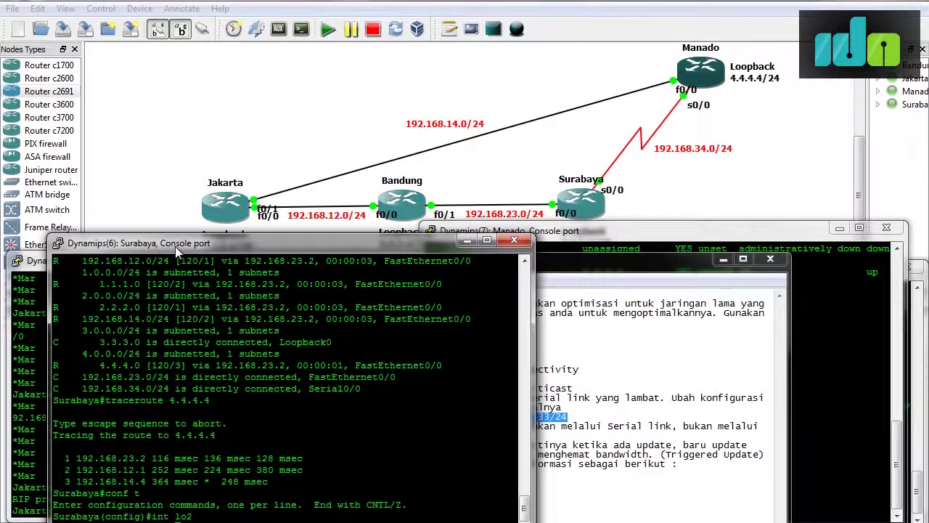
key("Return")
type("ip addr 33")
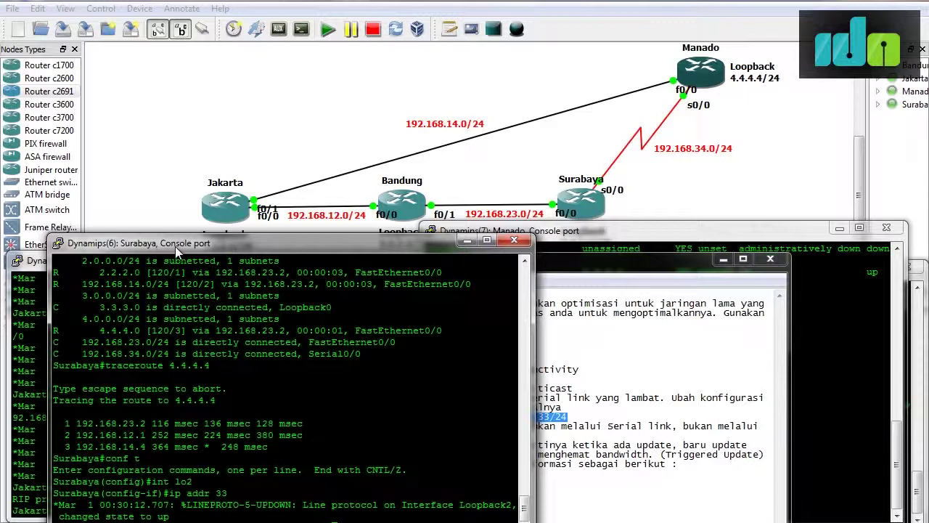
key("Return")
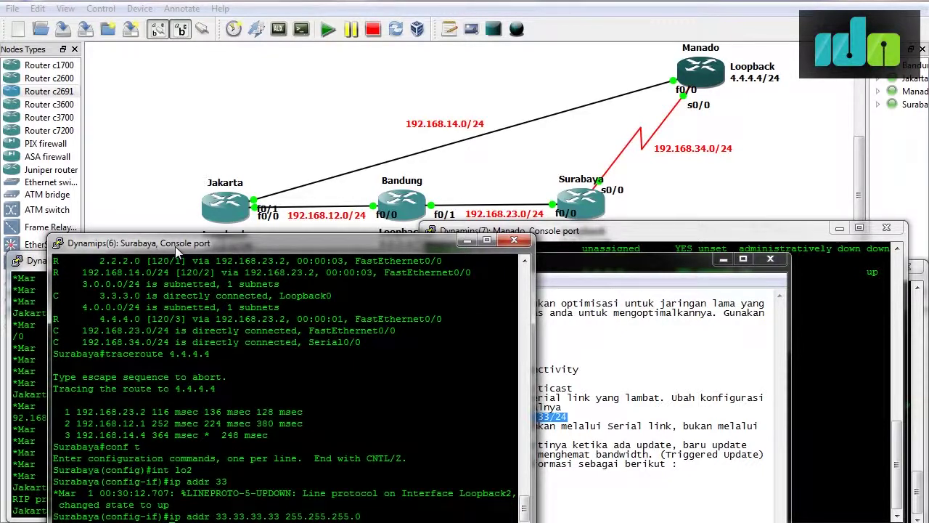
key("ctrl+z")
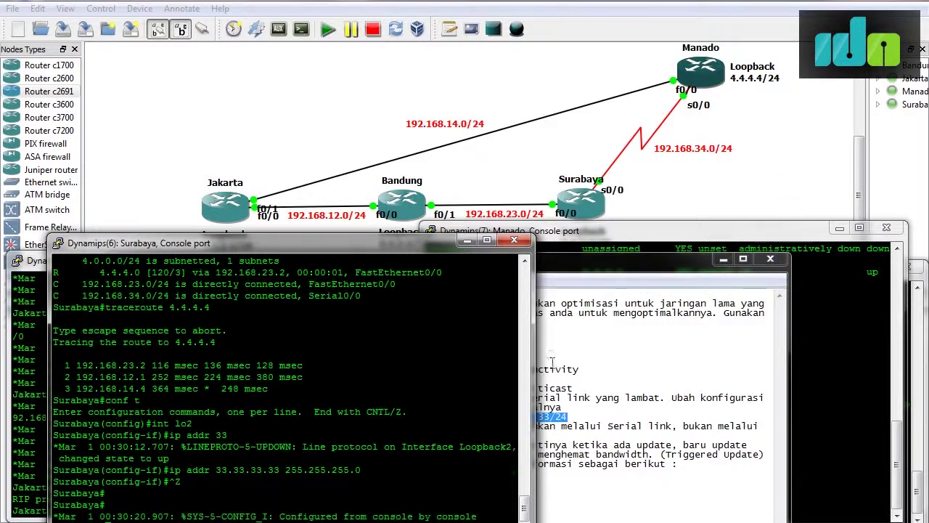
Reread task 7 in the lab notes, then minimize Notepad.
left_click(612, 267)
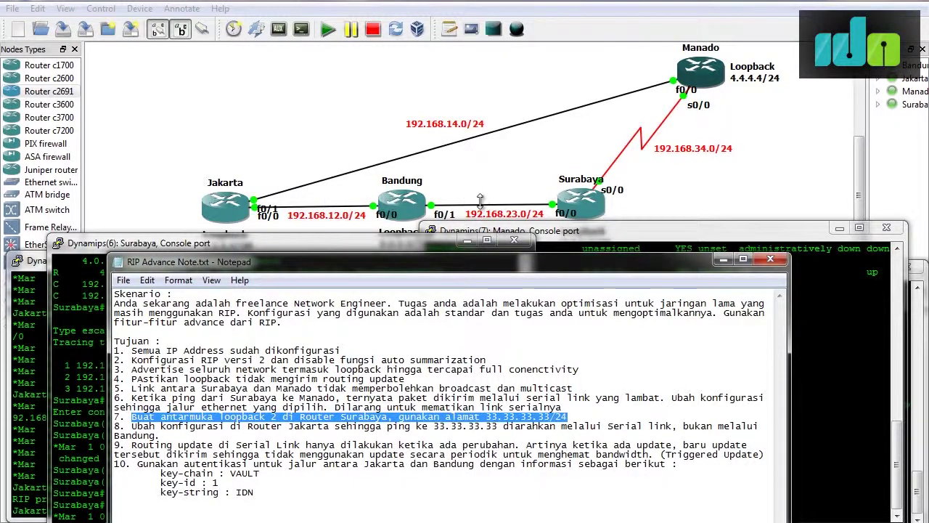
left_click(722, 259)
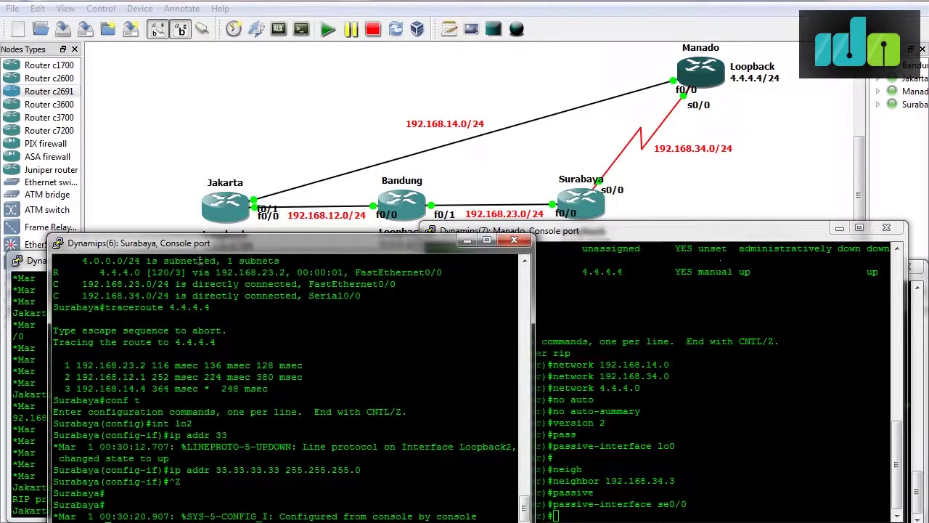
Show Jakarta's routing table, with 3.3.3.0 over two equal RIP paths, then return to Surabaya.
left_click(30, 268)
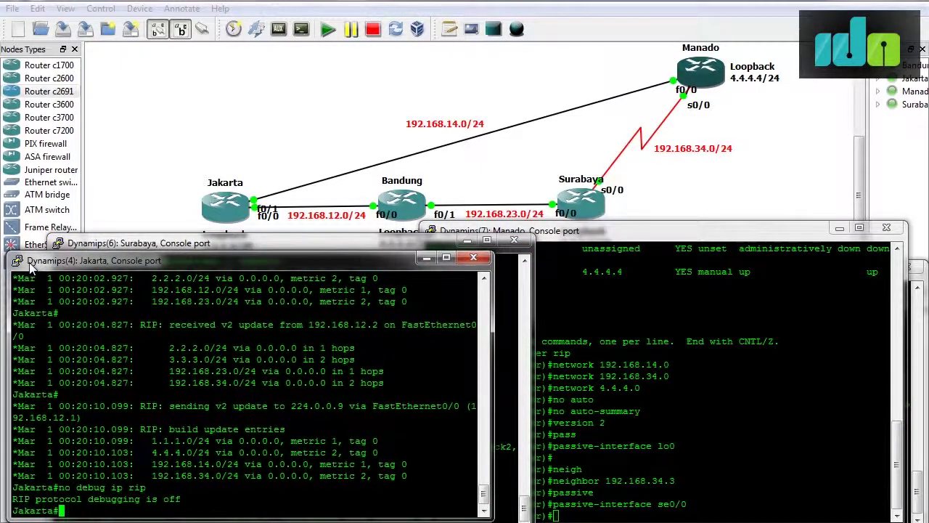
type("sh ip route")
key("Return")
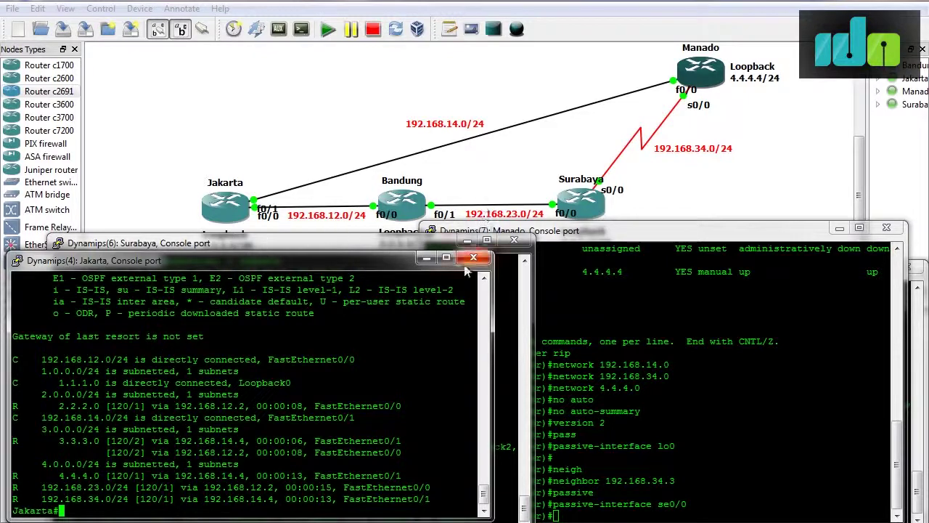
left_click(390, 244)
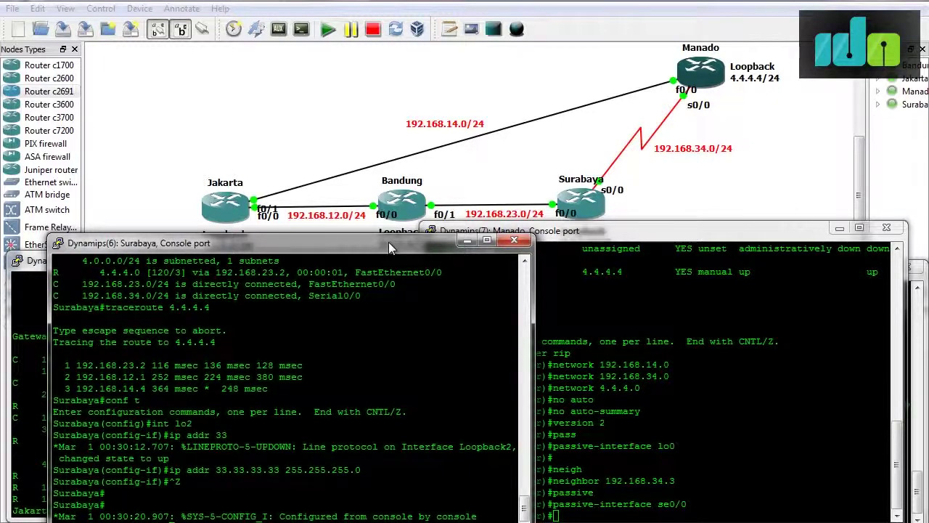
Add network 33.33.33.0 to Surabaya's RIP process and exit configuration mode.
type("router rip")
key("Return")
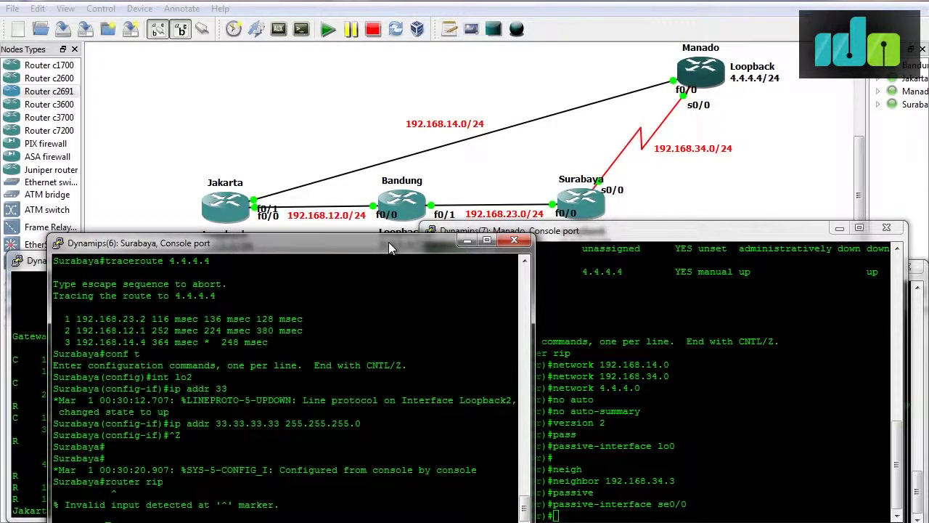
type("conf t")
key("Return")
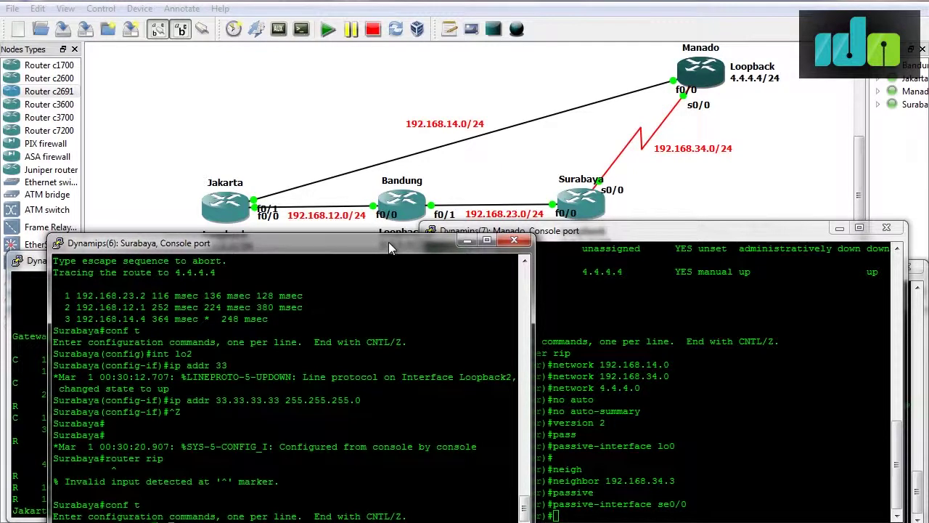
type("router rip")
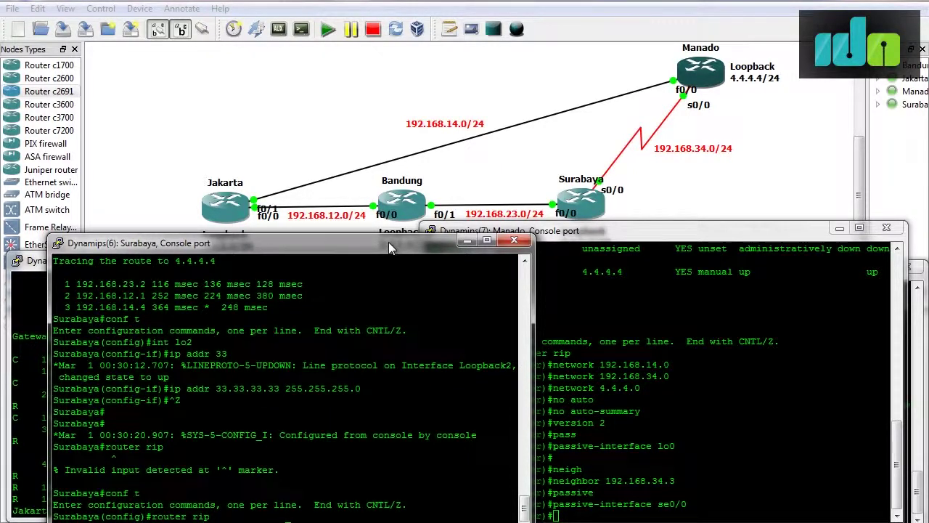
key("Return")
type("network 33.33.33.0")
key("Return")
key("ctrl+z")
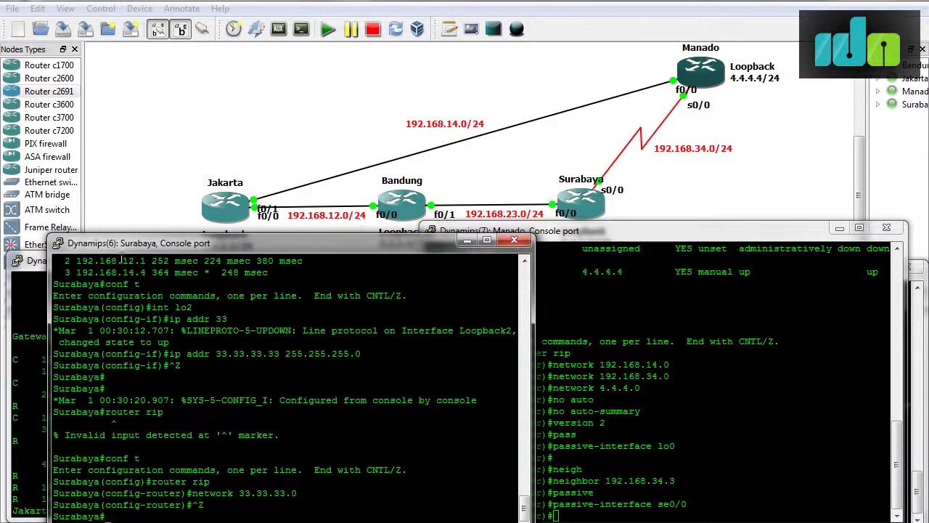
left_click(41, 389)
Show Jakarta's full routing table and highlight 33.33.33.0 learned by RIP at metric 2.
type("sh ip route")
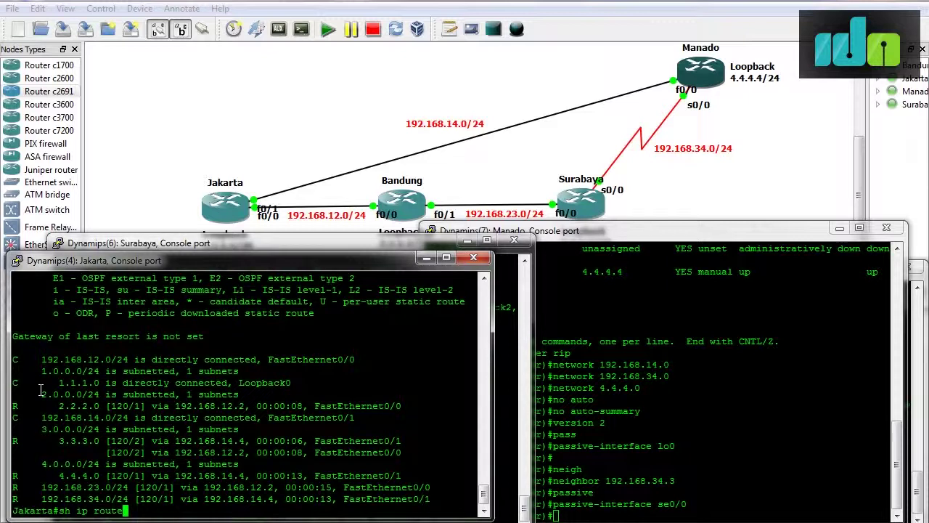
key("Return")
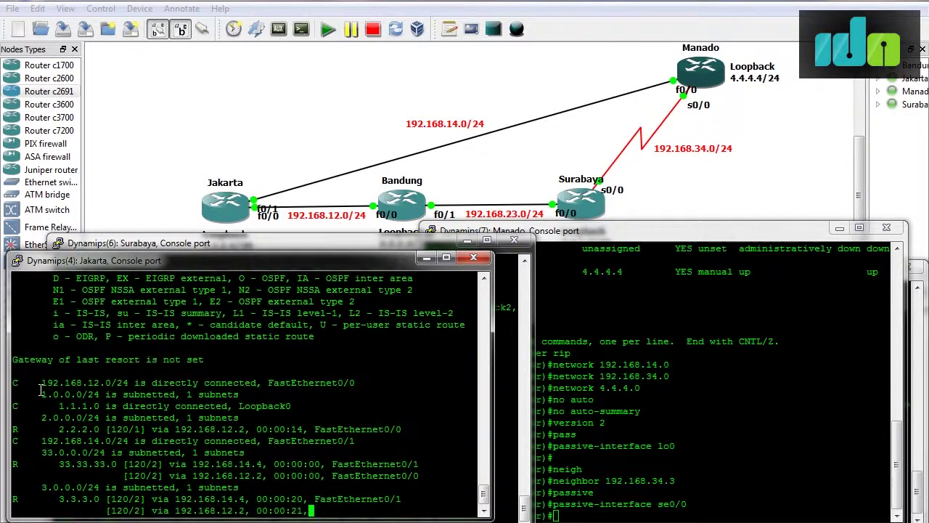
key("space")
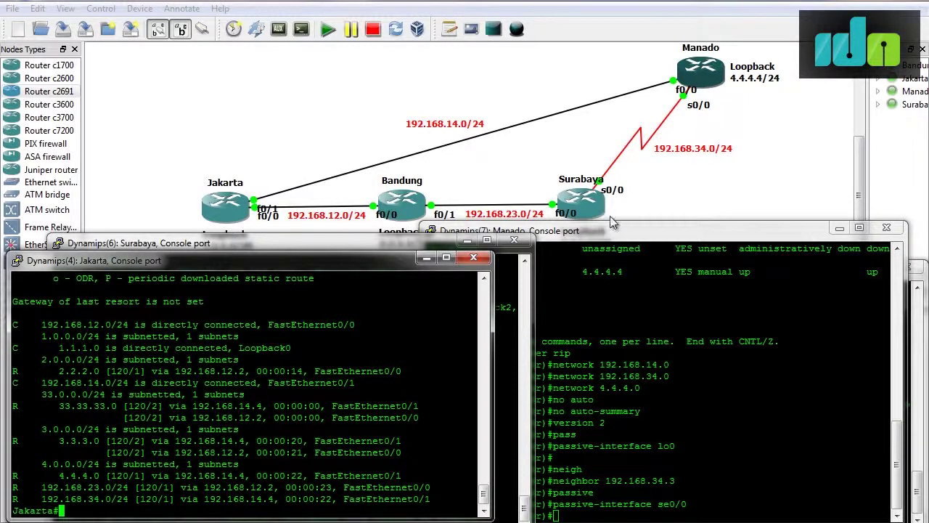
left_click_drag(153, 406, 163, 407)
left_click_drag(52, 406, 425, 412)
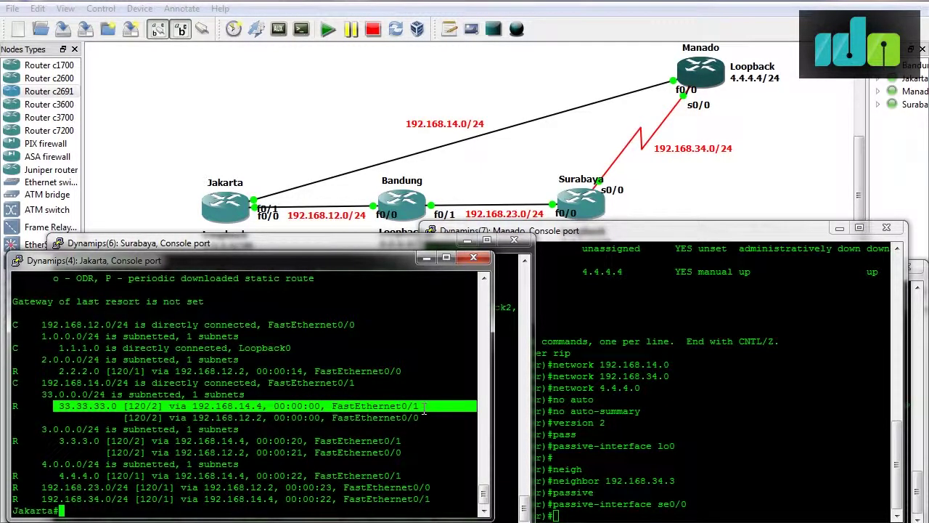
scroll(323, 352, "up", 3)
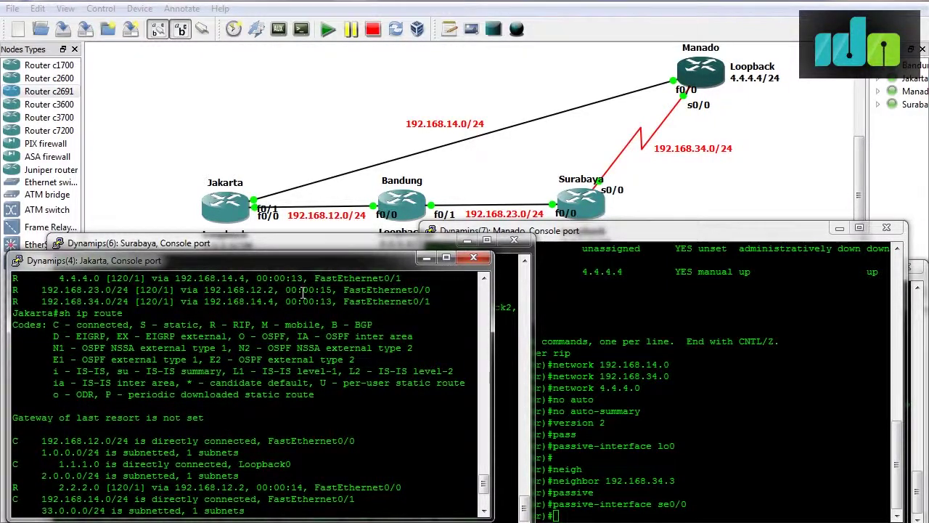
scroll(303, 291, "down", 4)
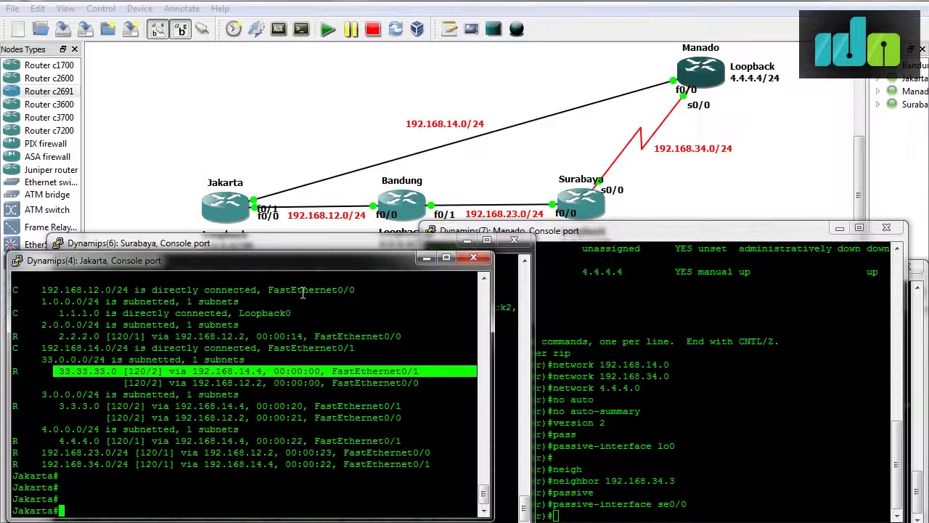
On Jakarta, enter configuration mode and add access-list 1 deny 33.33.33.0 0.0.0.255.
type("conf t")
key("Return")
type("ro")
key("BackSpace")
key("BackSpace")
type("acc")
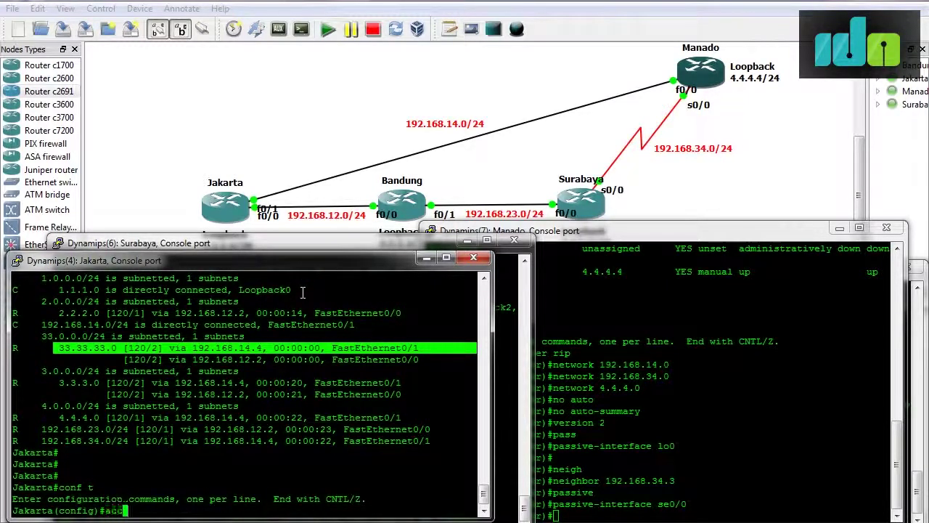
key("Tab")
type("1 ")
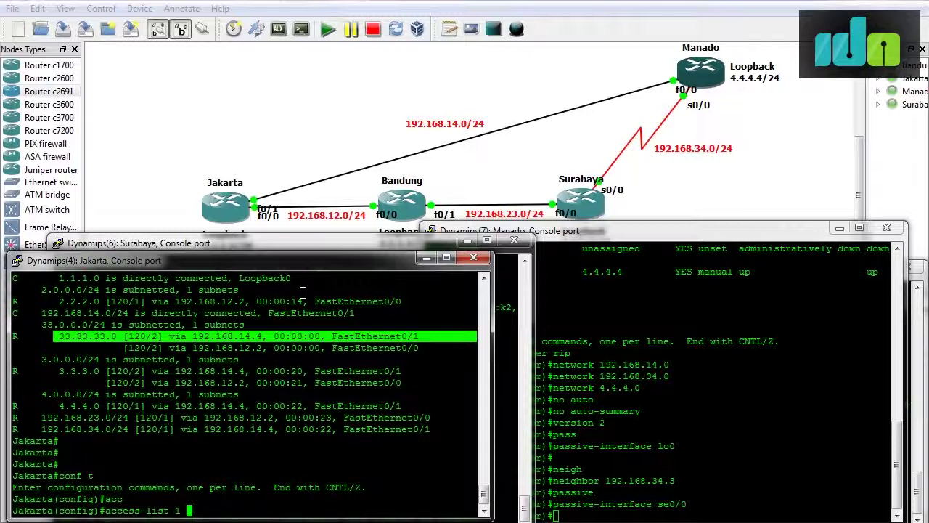
type("deny 33.33.33")
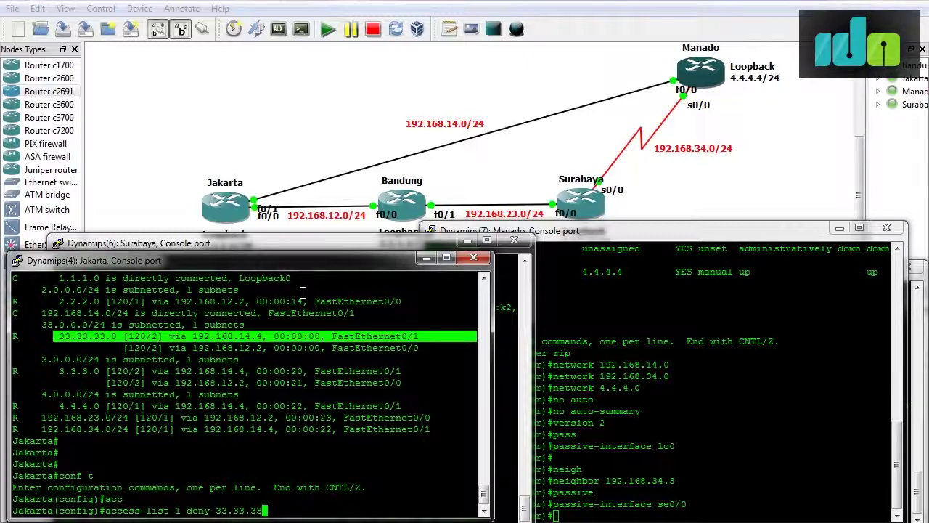
type(".0 ?")
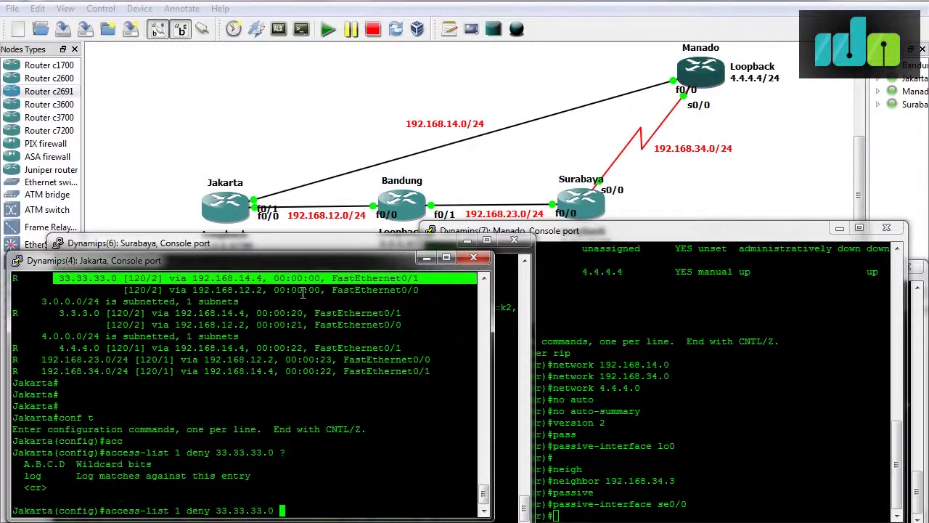
type("0.0..0.255")
key("Return")
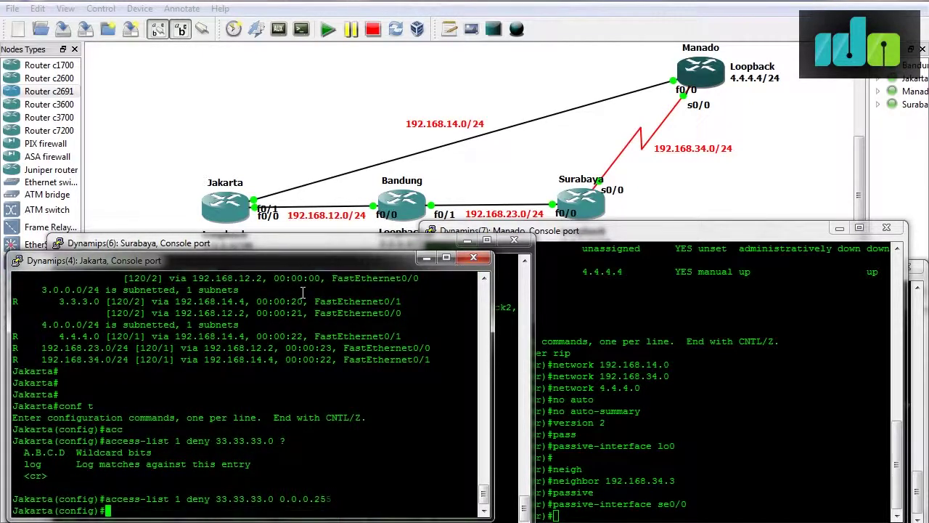
Add 'access-list 1 permit any' to allow all other networks.
type("acc")
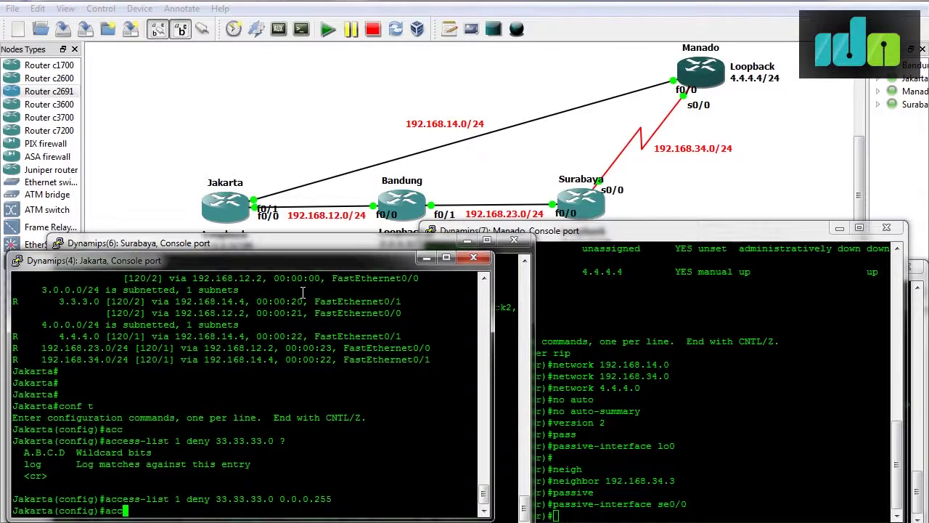
key("Tab")
type("1 permit any")
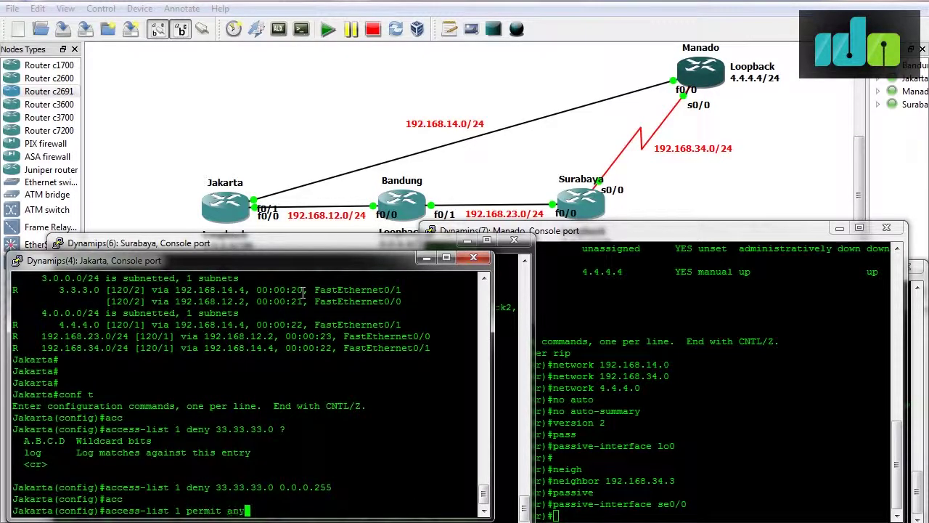
key("Return")
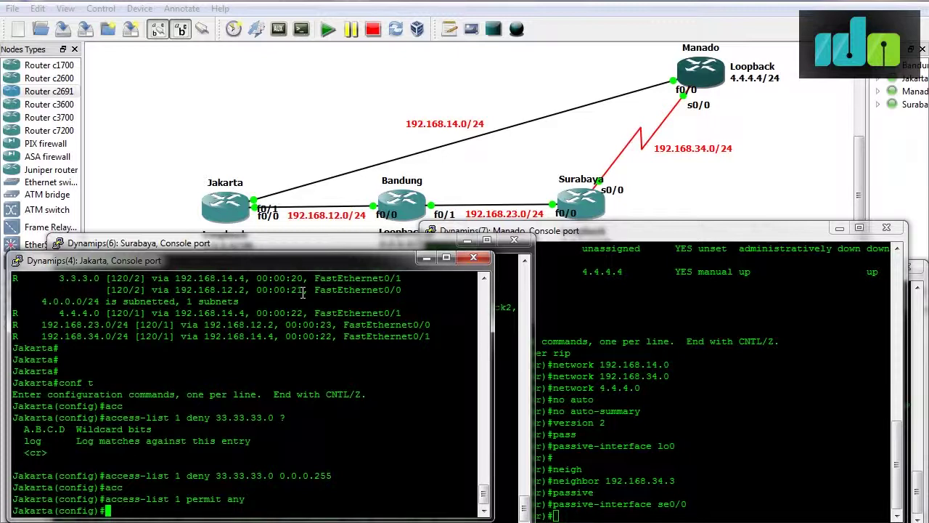
Under router rip, apply distribute-list 1 inbound on f0/0.
type("router rip")
key("Return")
type("dis")
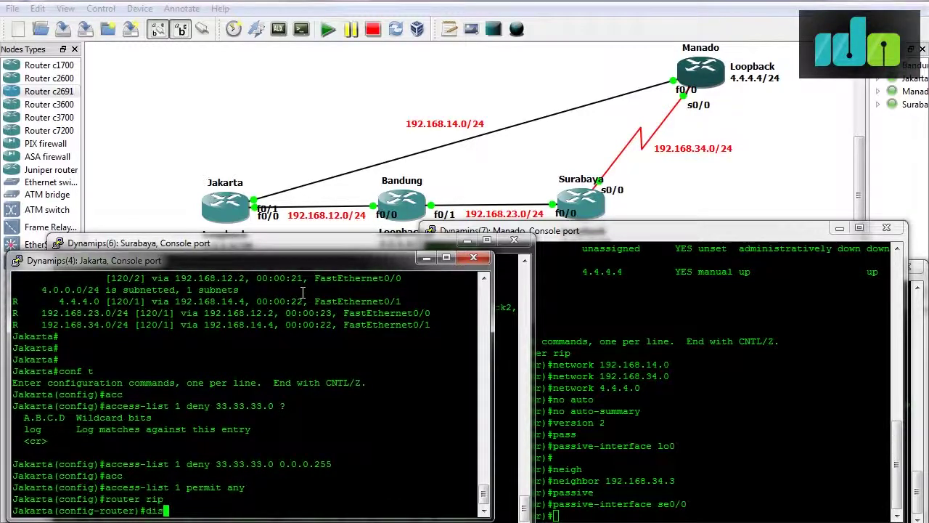
key("Tab")
type("t")
key("Tab")
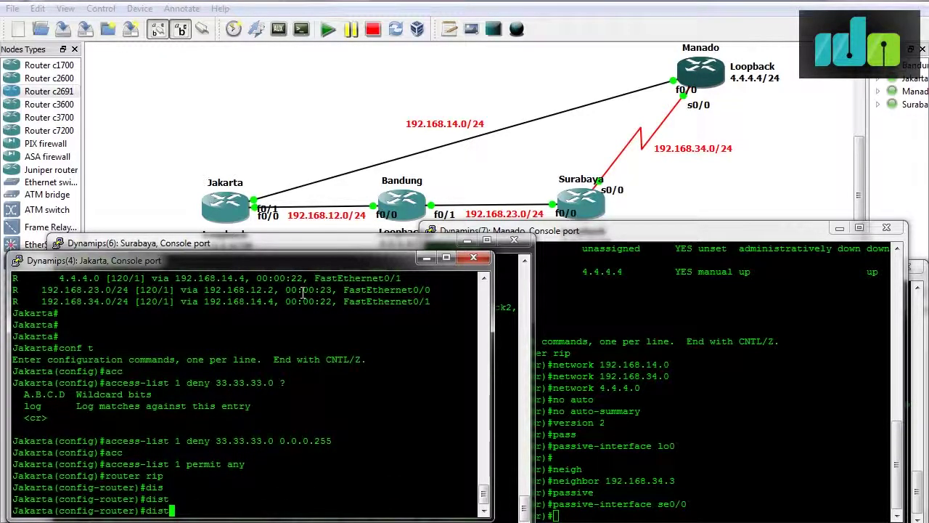
key("BackSpace")
key("BackSpace")
key("BackSpace")
key("BackSpace")
type("dist?")
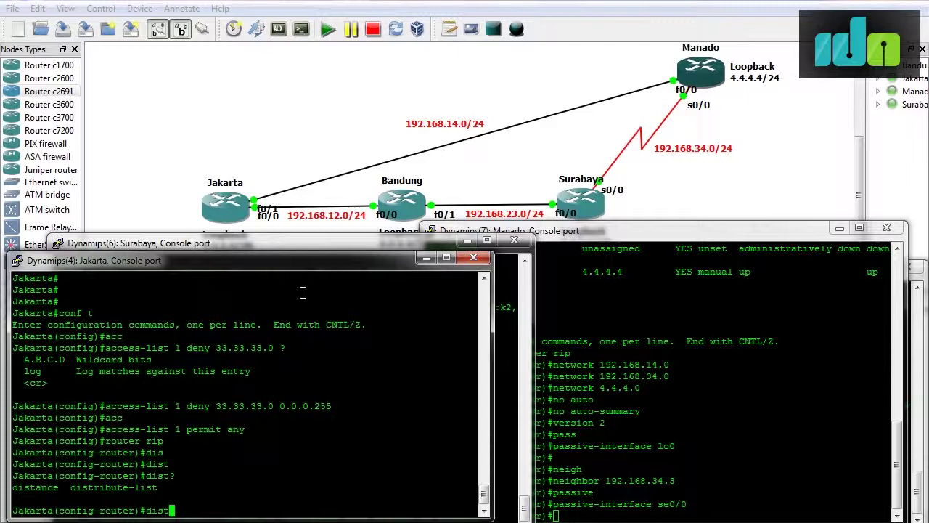
type("ribute")
key("Tab")
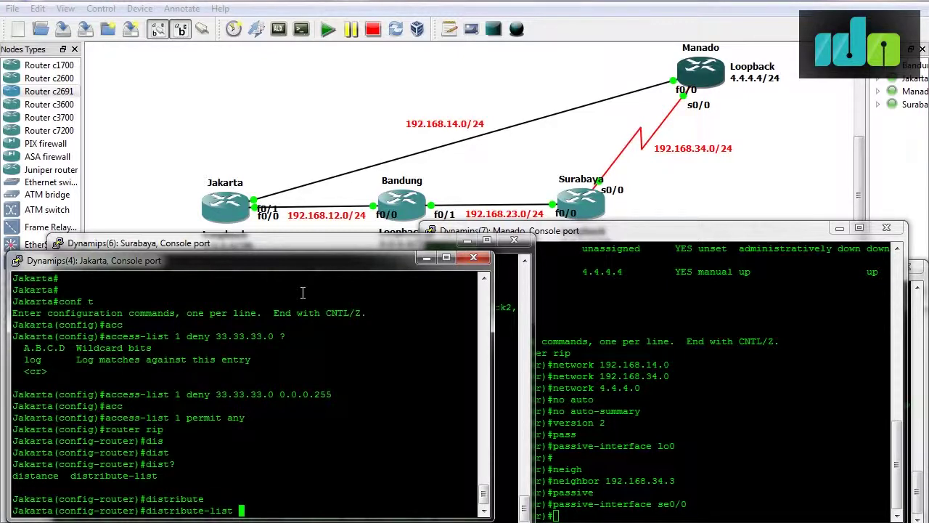
type("?")
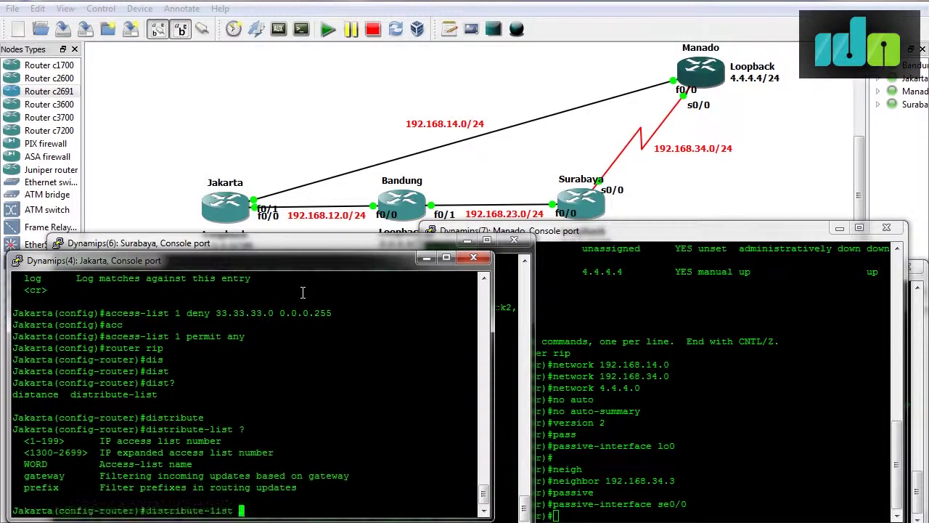
type("1 in ?")
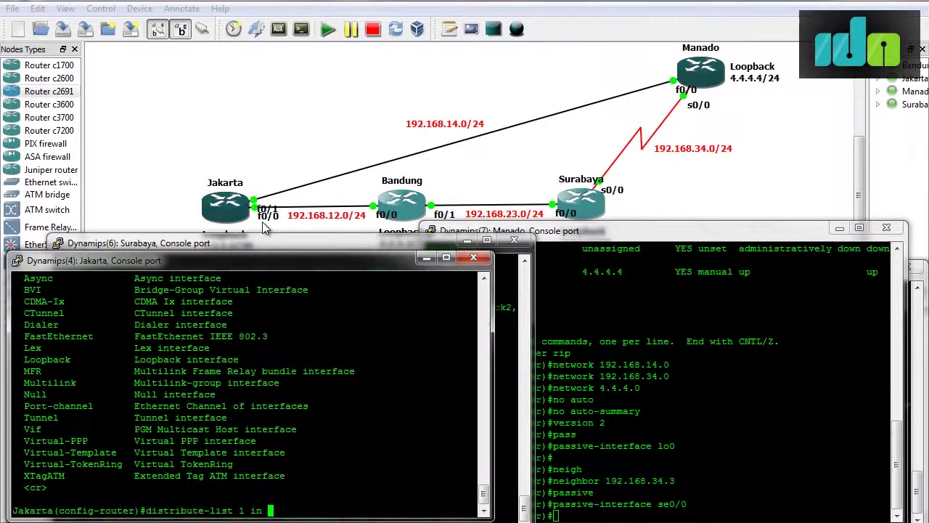
type("f")
type("0/0?")
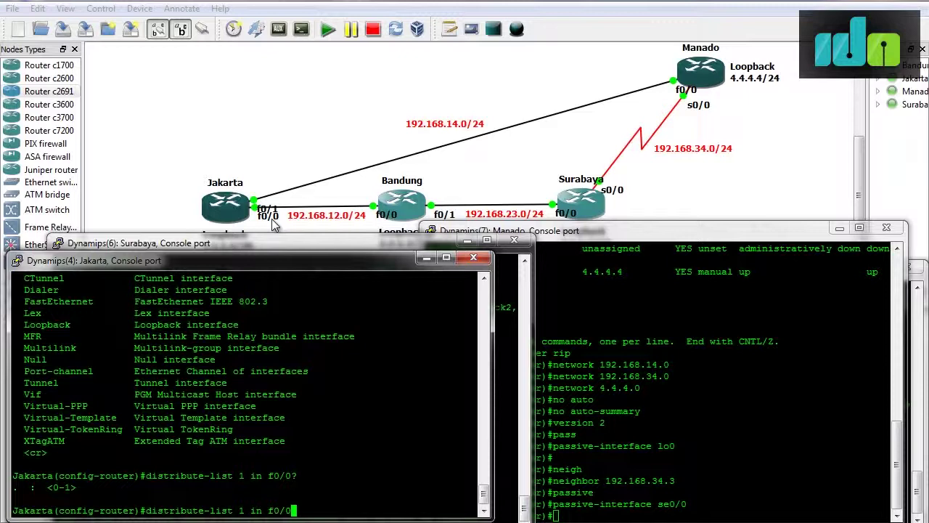
key("Return")
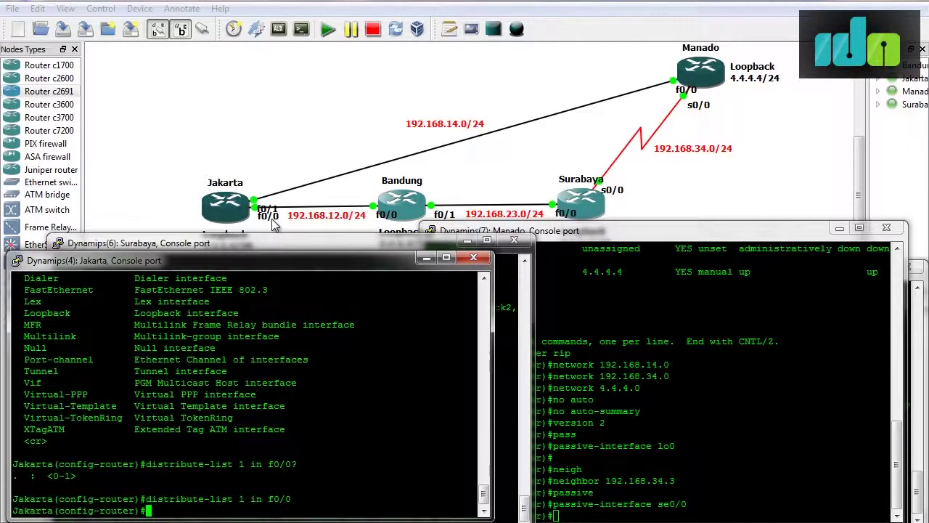
Leave configuration mode and turn on debug ip rip on Jakarta.
key("ctrl+z")
type("debug ip rip")
key("Return")
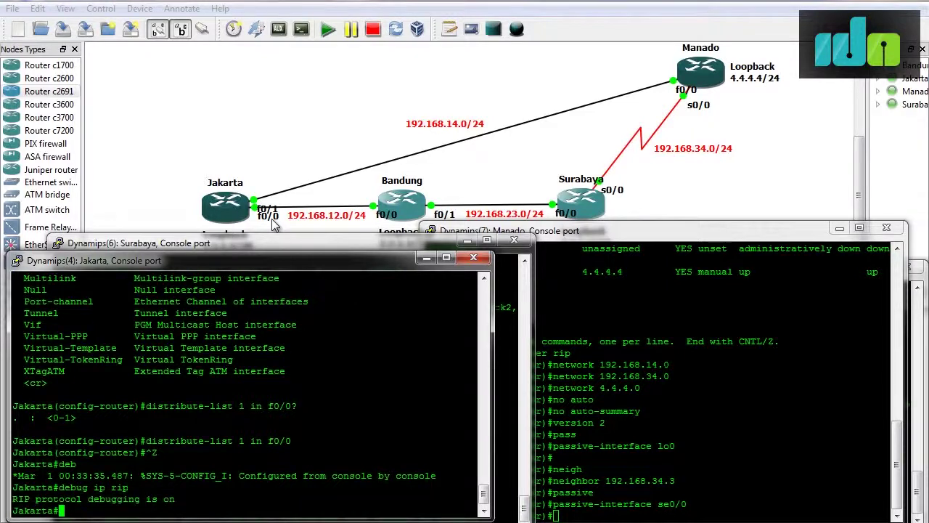
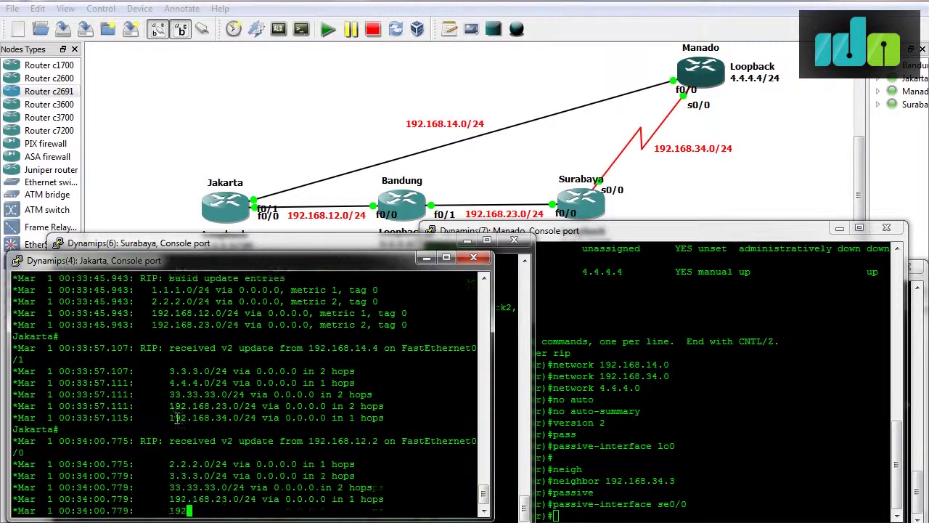
Run 'no debug ip rip' on Jakarta, then page through 'sh ip route' to check the 33.33.33.0 routes.
type("no debug i")
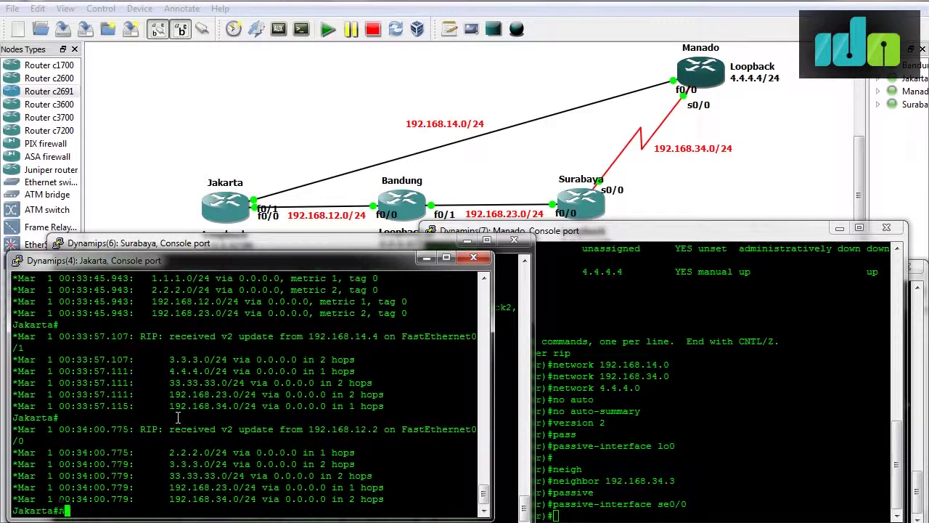
type("p rip")
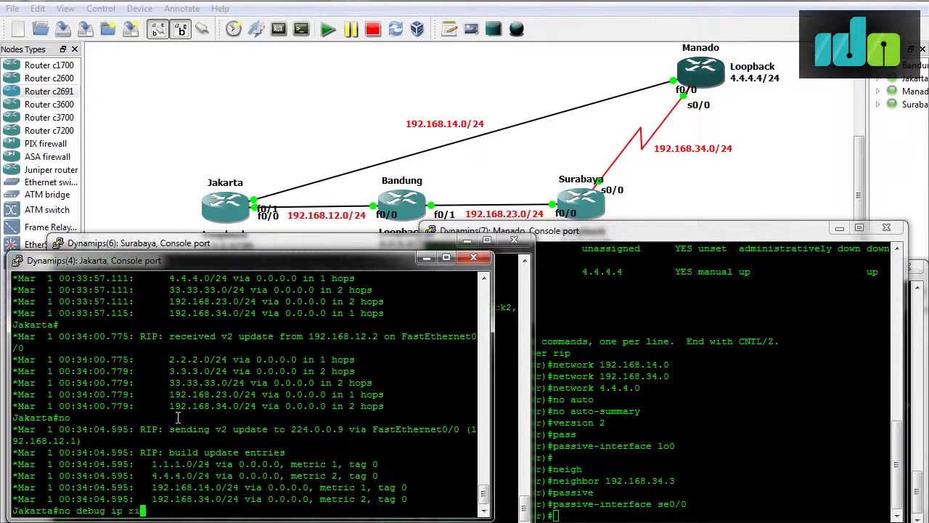
key("Return")
key("Return")
type("sh ip route")
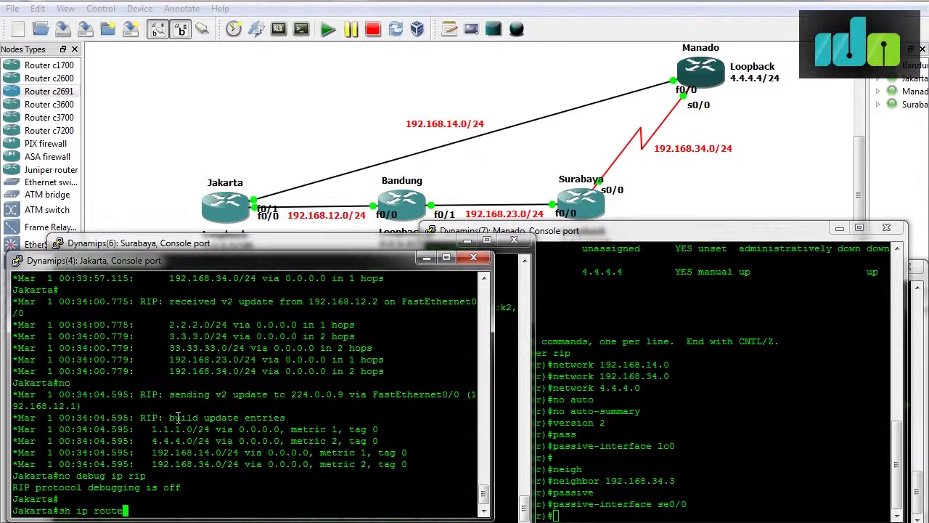
key("Return")
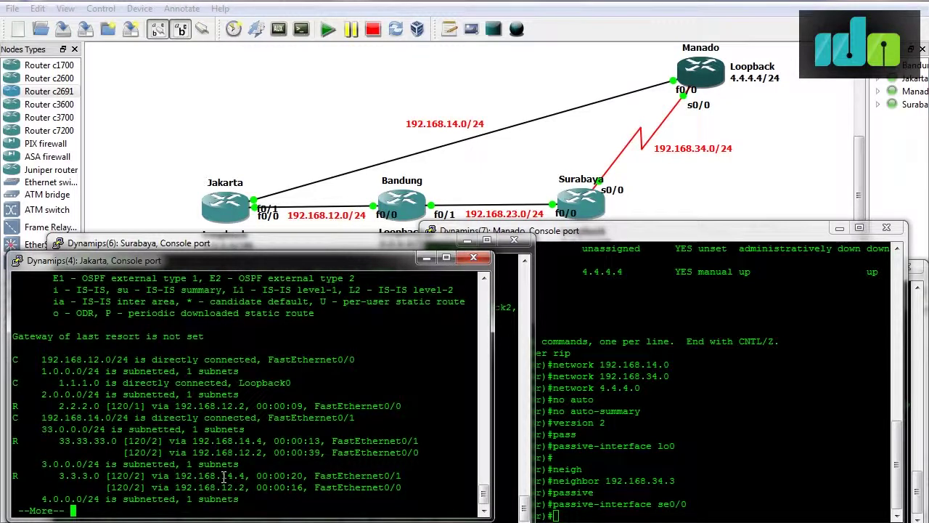
key("space")
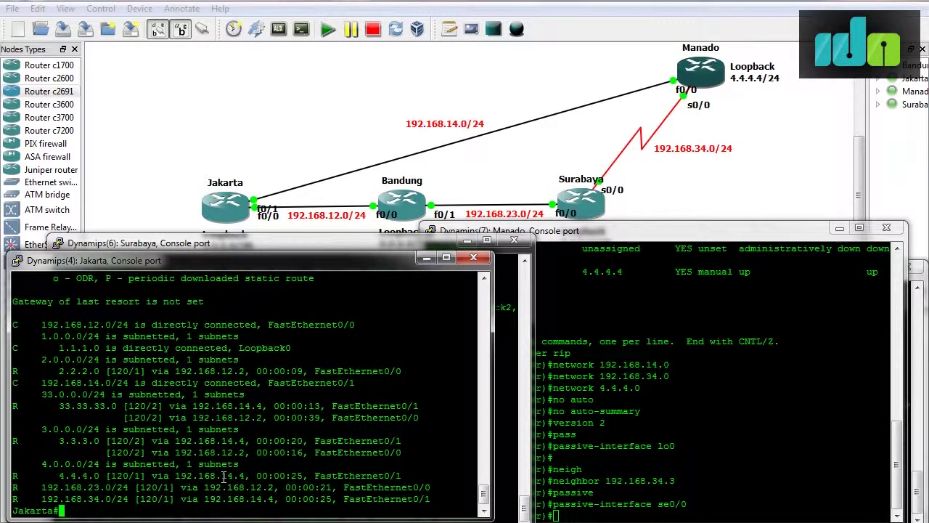
key("Return")
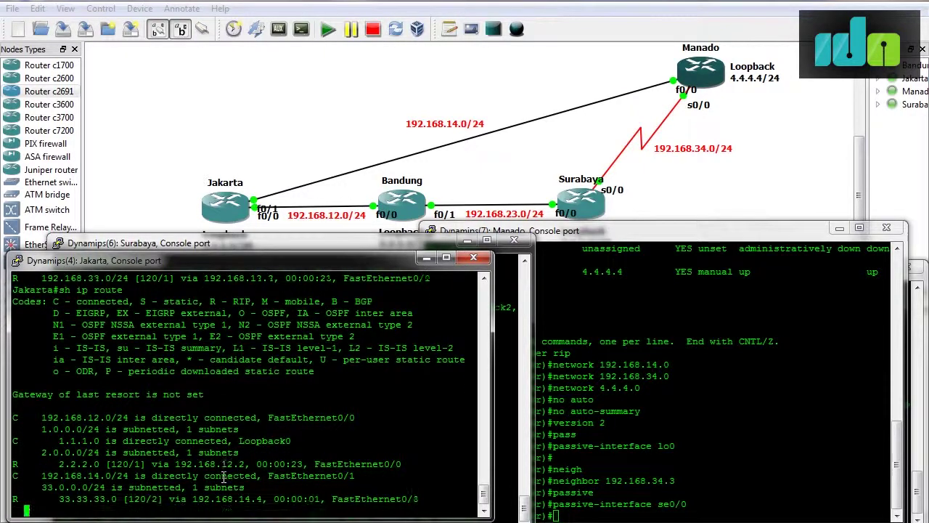
key("space")
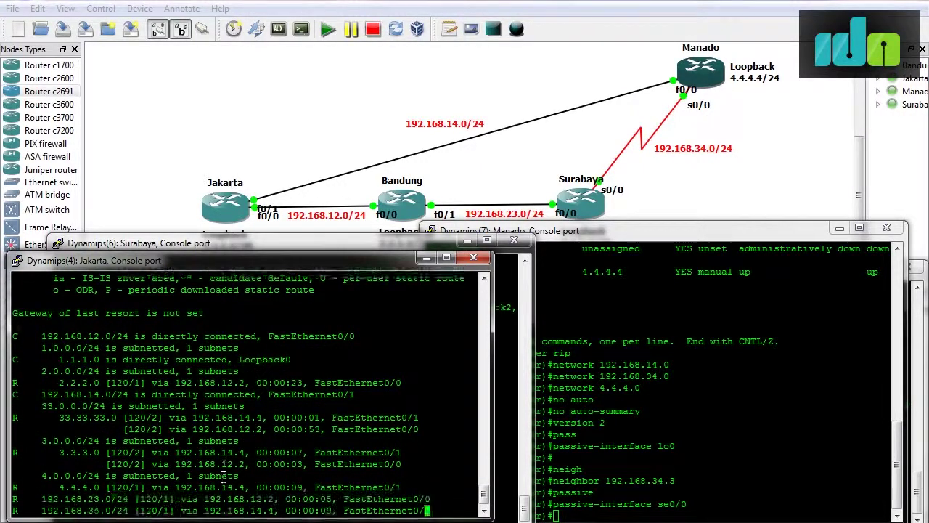
key("Return")
key("Return")
key("Return")
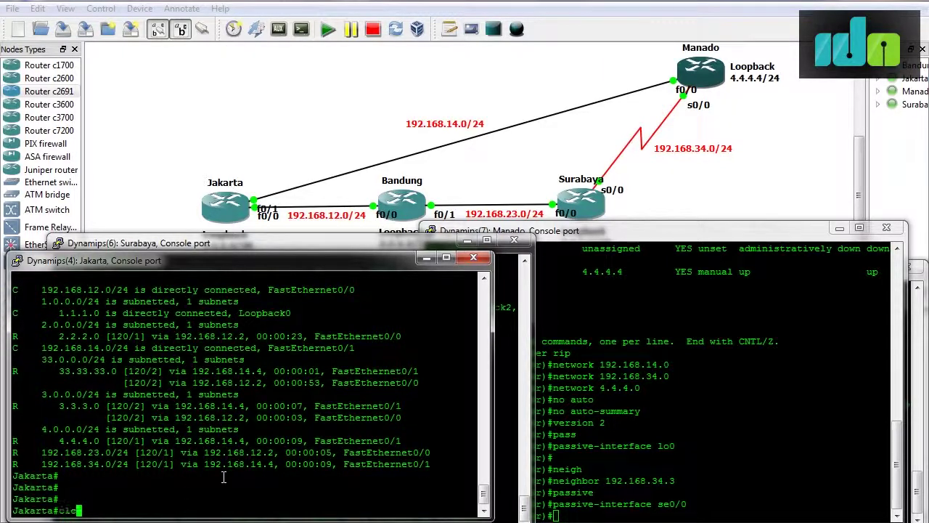
Run 'clear ip route *' on Jakarta and confirm 33.33.33.0 is now only via 192.168.14.4 on FastEthernet0/1.
type("clear ip route ")
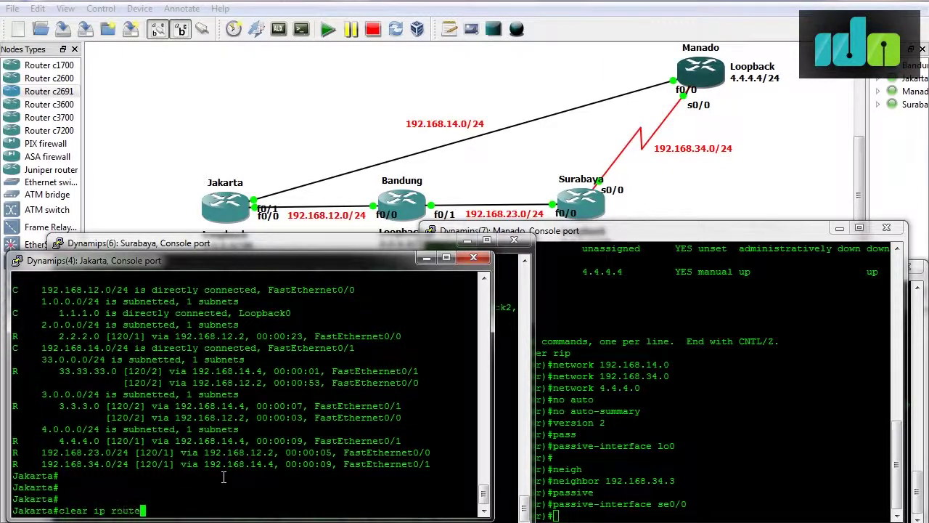
type("*")
key("Return")
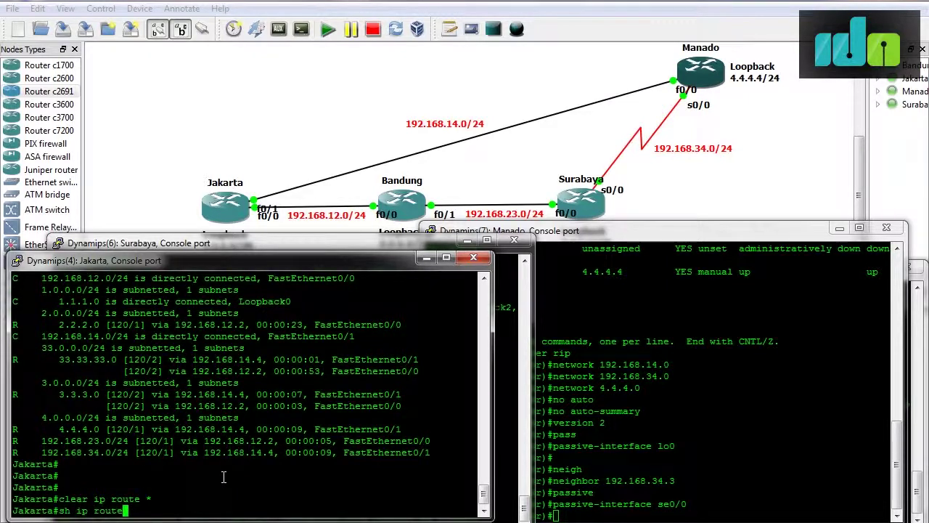
type("sh ip route")
key("Return")
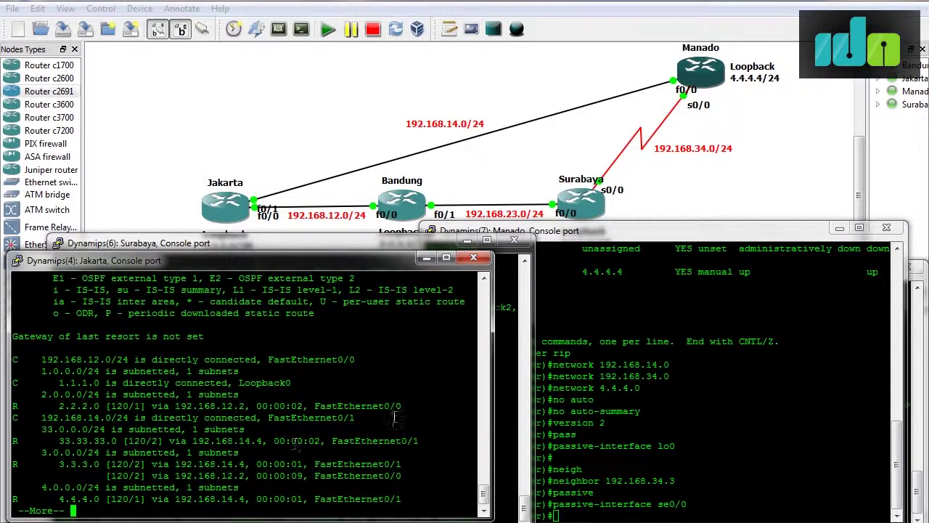
left_click_drag(421, 440, 17, 431)
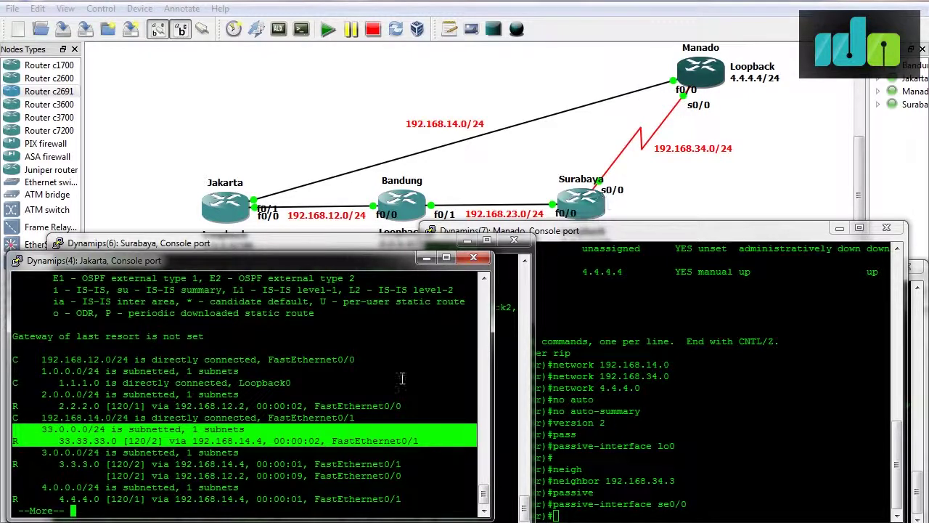
key("Return")
key("Return")
key("Return")
key("Return")
key("Return")
key("Return")
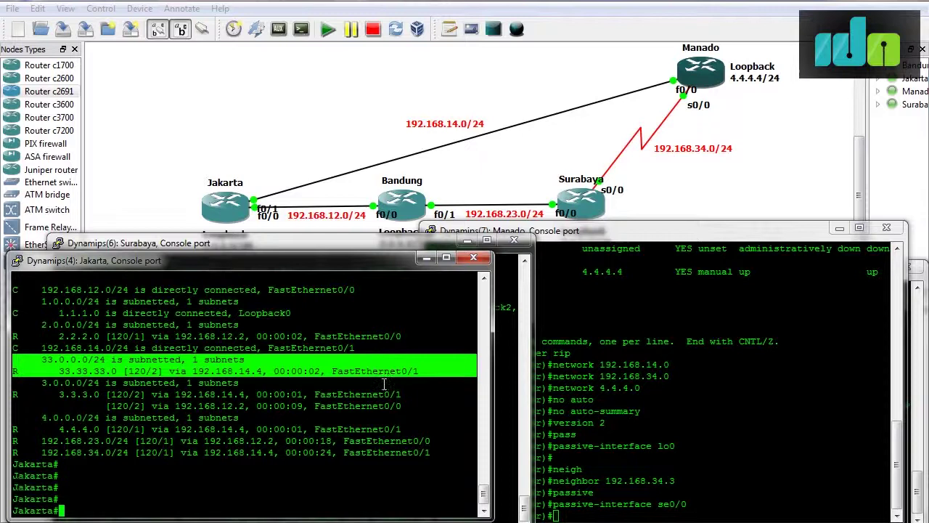
left_click(334, 521)
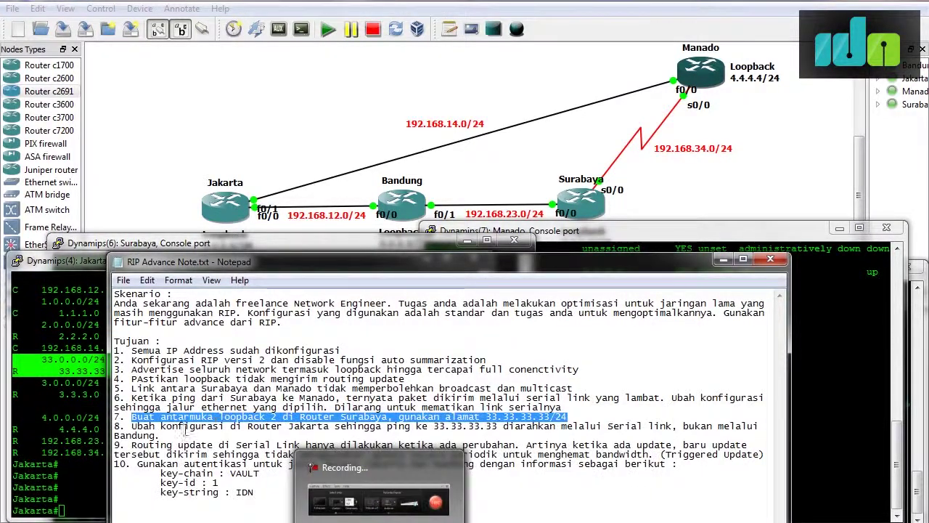
double_click(144, 426)
left_click_drag(145, 425, 306, 433)
left_click(306, 434)
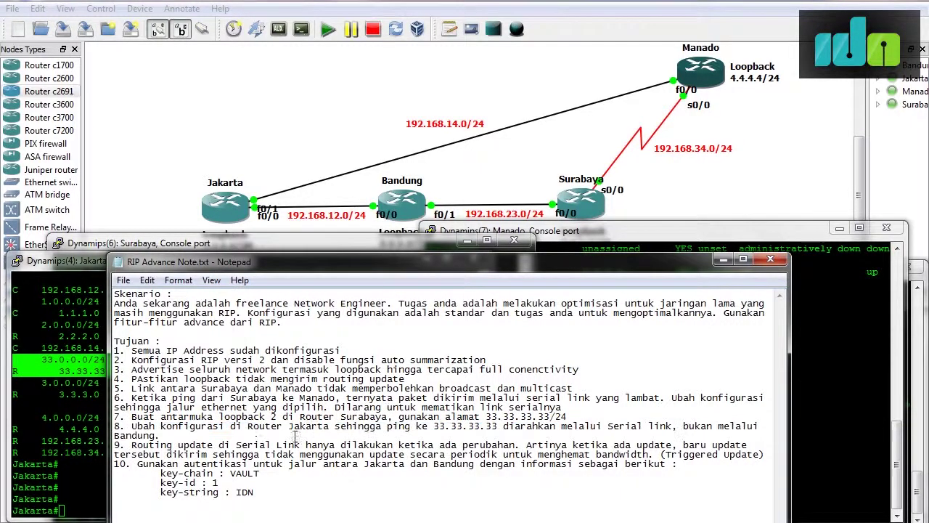
left_click_drag(131, 444, 660, 454)
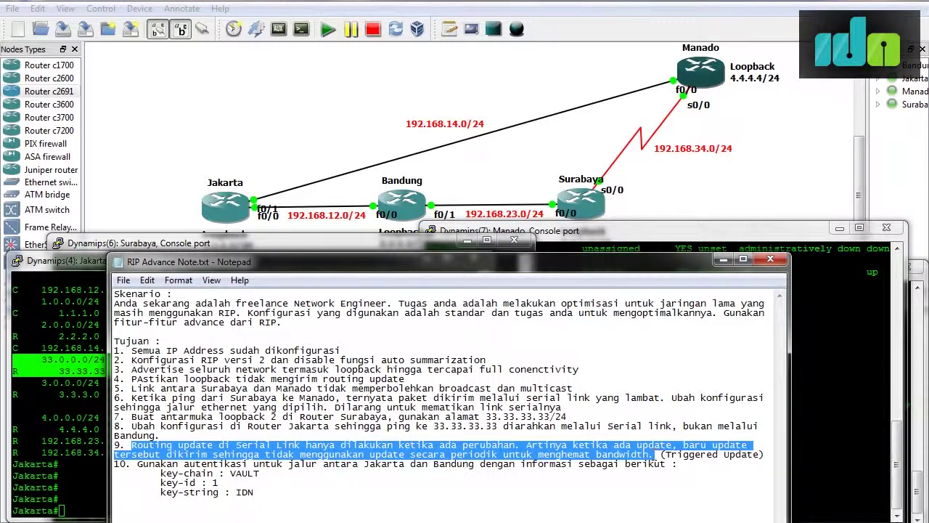
left_click_drag(661, 454, 771, 463)
left_click(770, 463)
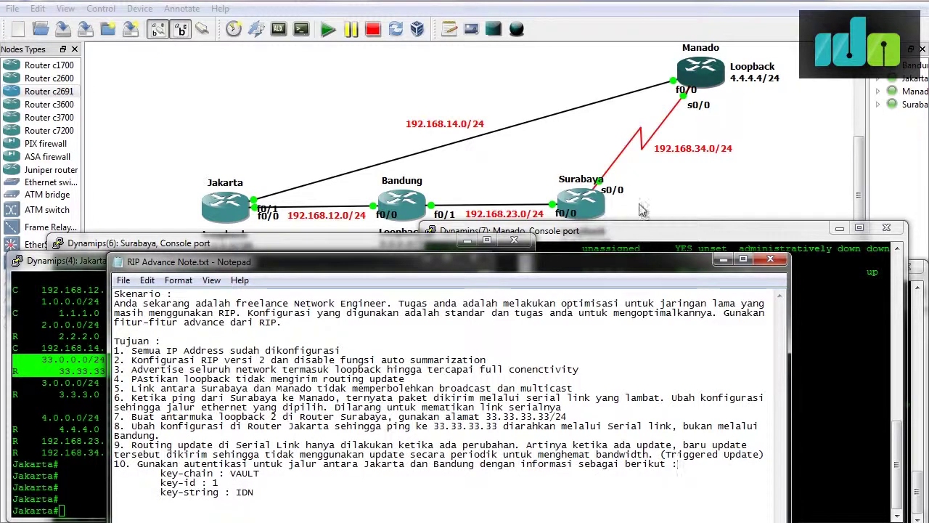
left_click(723, 259)
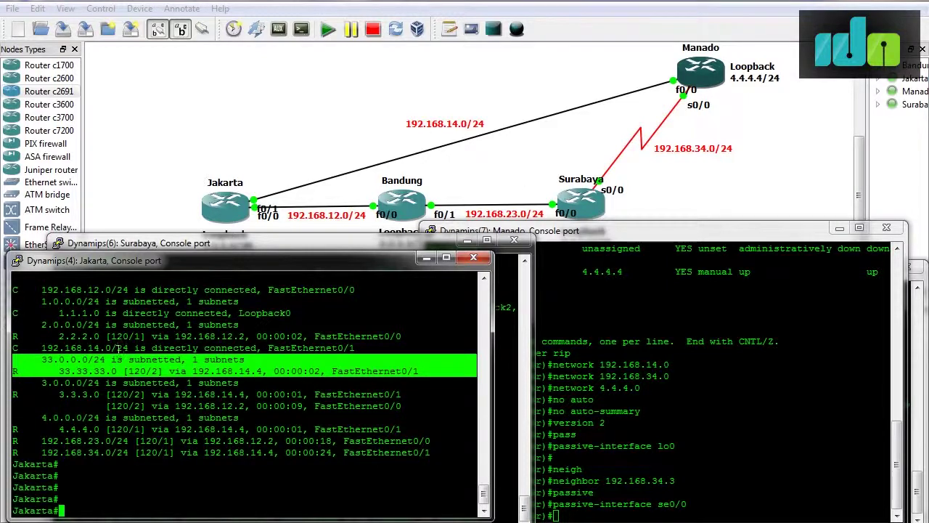
left_click_drag(185, 262, 200, 267)
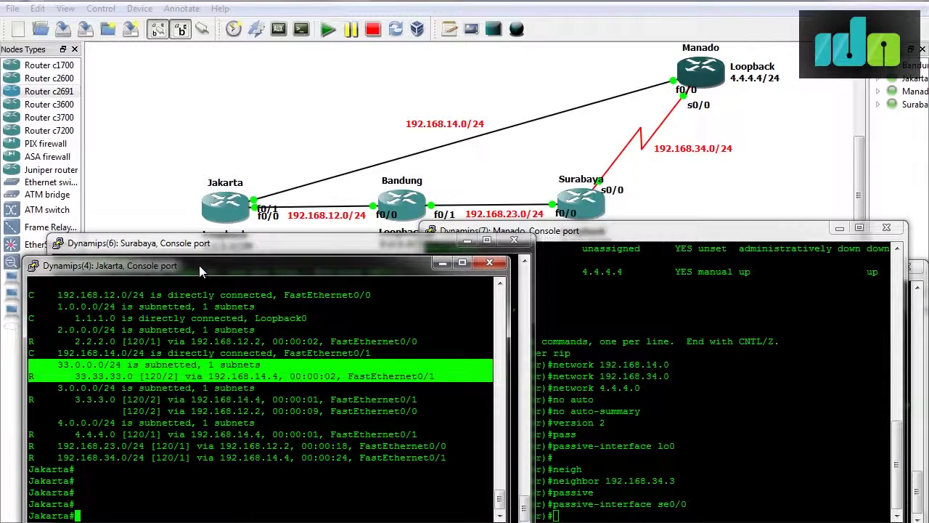
On Surabaya, enter interface se0/0 configuration and type 'ip rip triggered' with help and Tab completion.
left_click(166, 242)
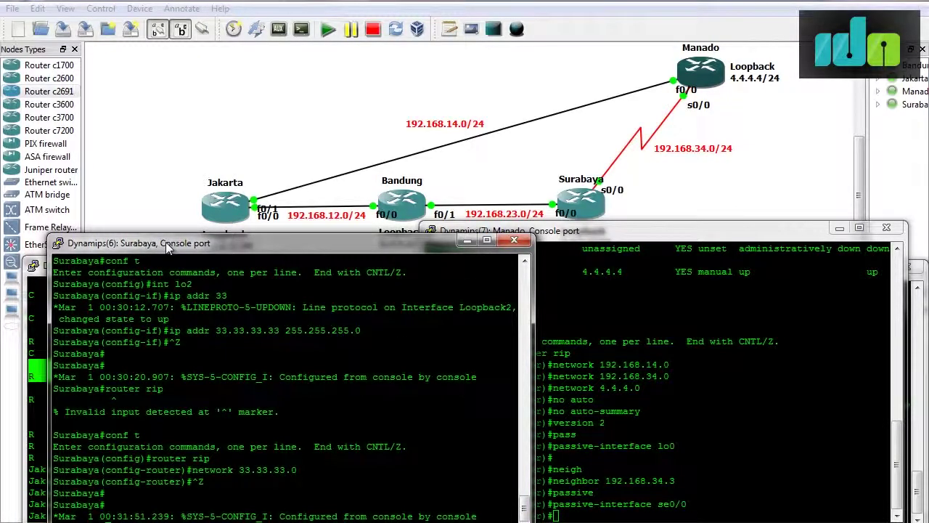
type("conf t")
key("Return")
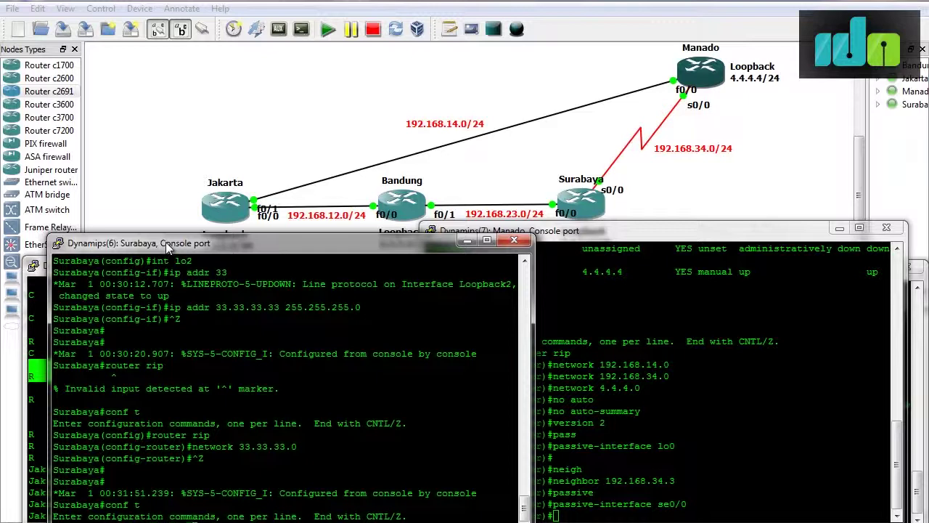
key("Return")
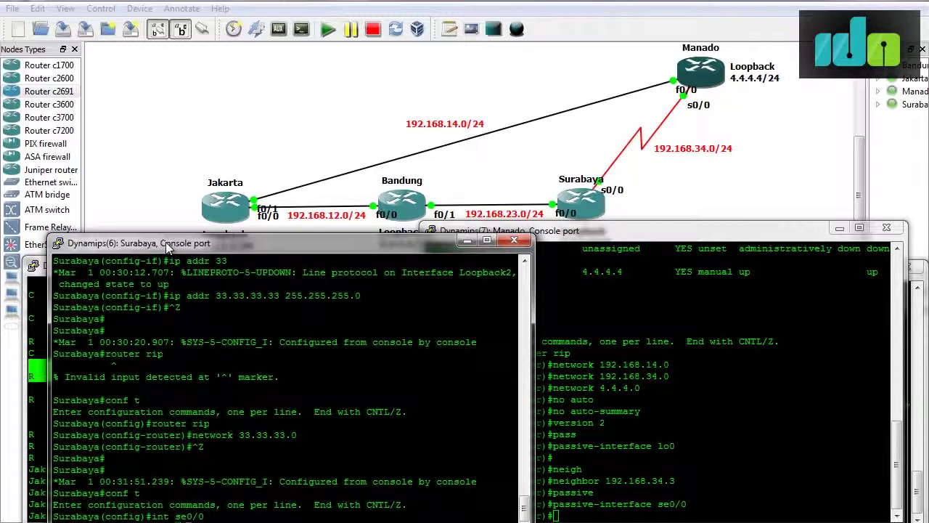
type("ip rip ?")
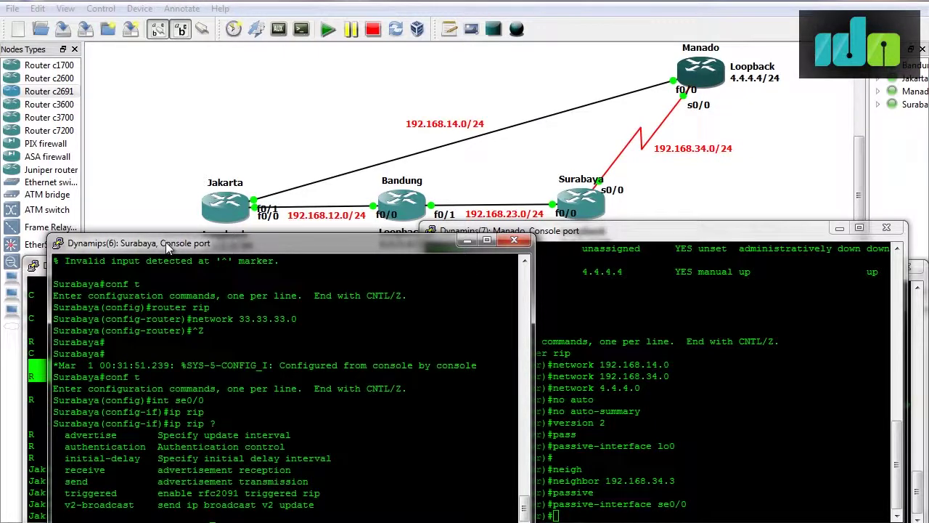
type("trigge")
key("Tab")
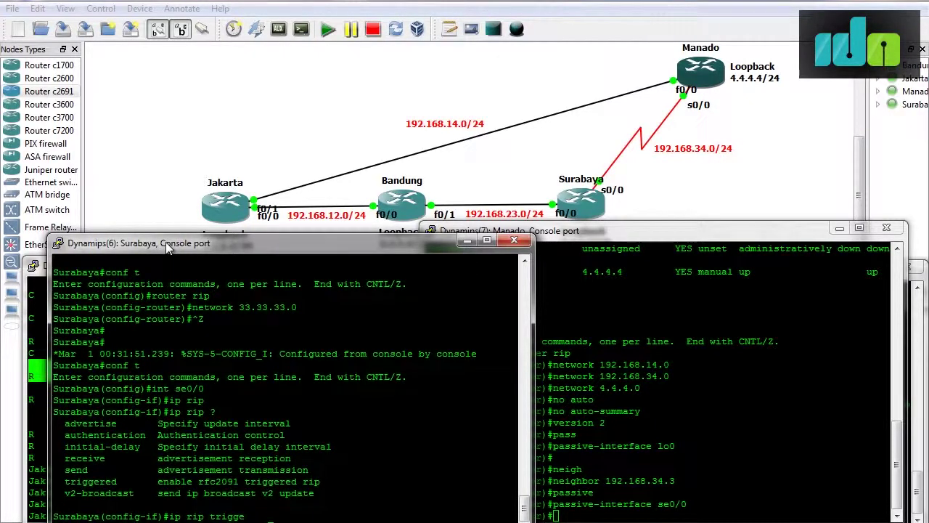
type("?")
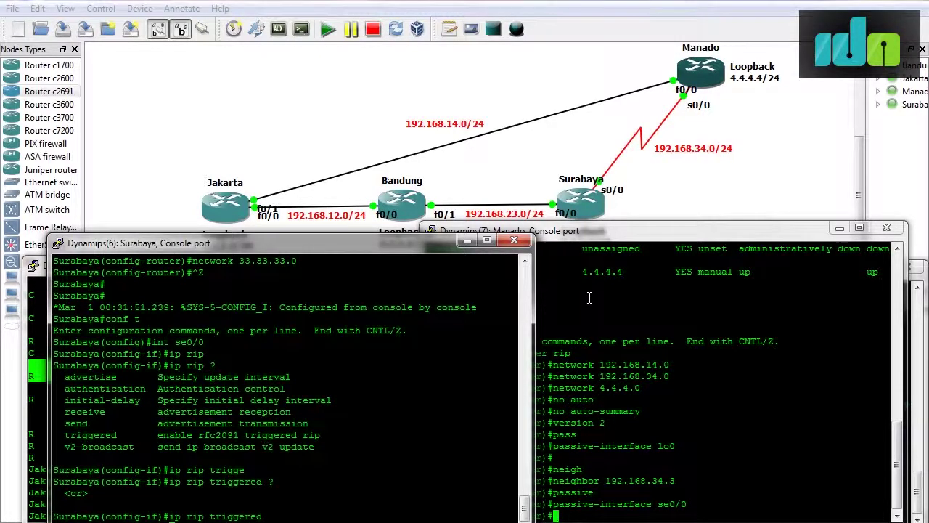
left_click(589, 298)
Enable triggered RIP updates on Manado's s0/0 interface.
type("exit")
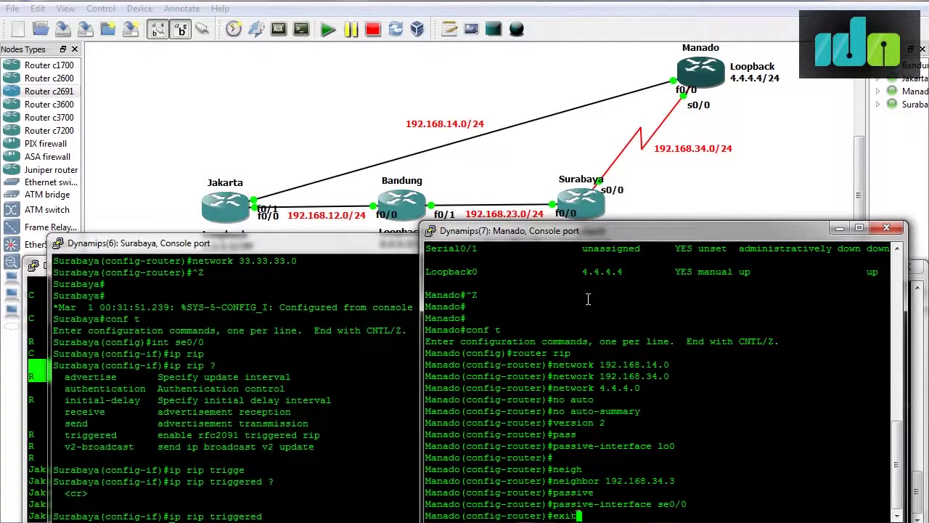
key("Return")
type("int s0/0")
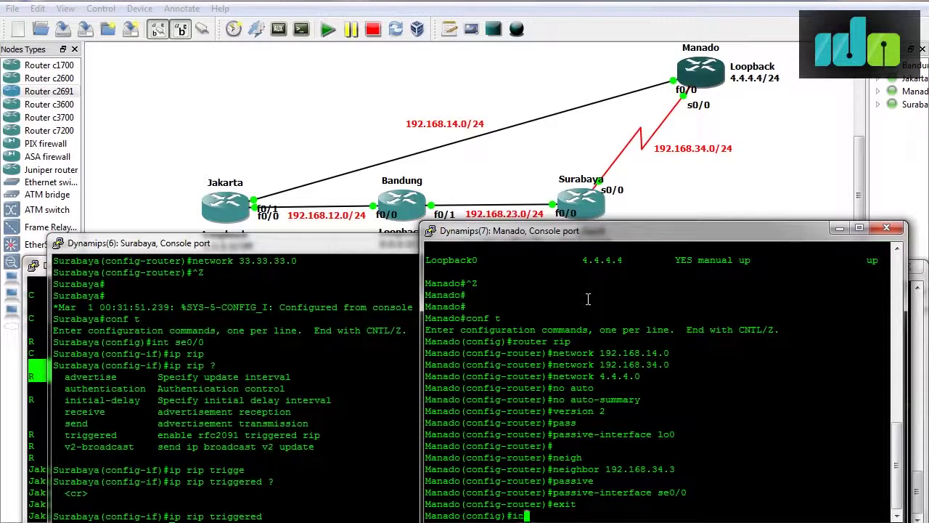
key("Return")
type("i")
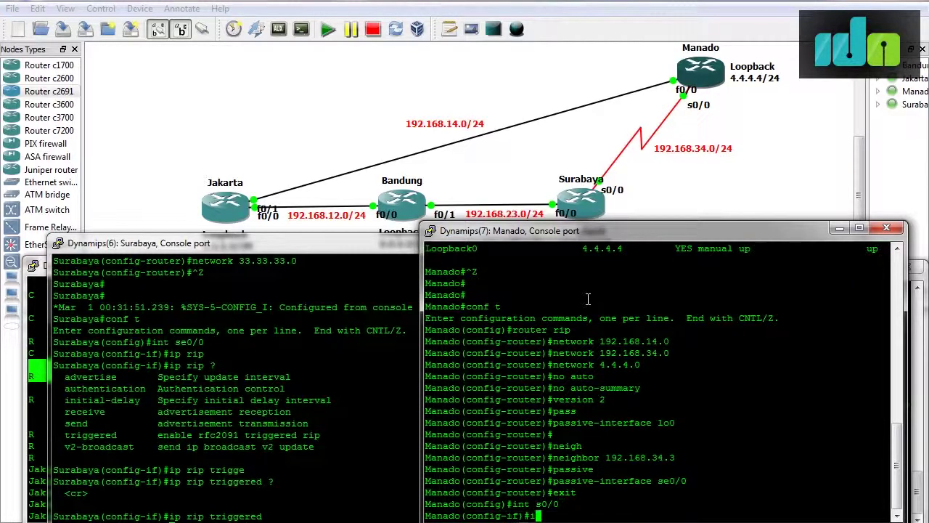
type("p rip trigge")
key("Tab")
key("Return")
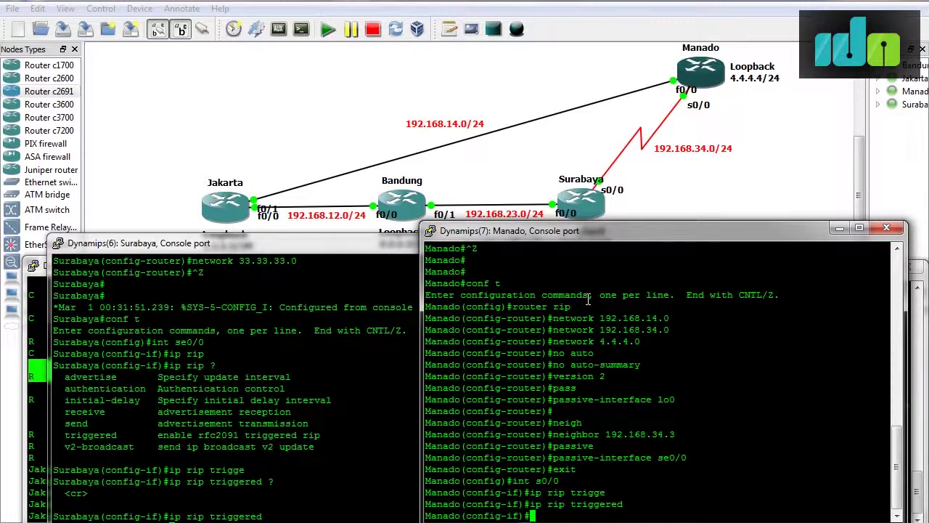
Enable triggered RIP on Surabaya's se0/0 and leave configuration mode with Ctrl+Z.
left_click(382, 243)
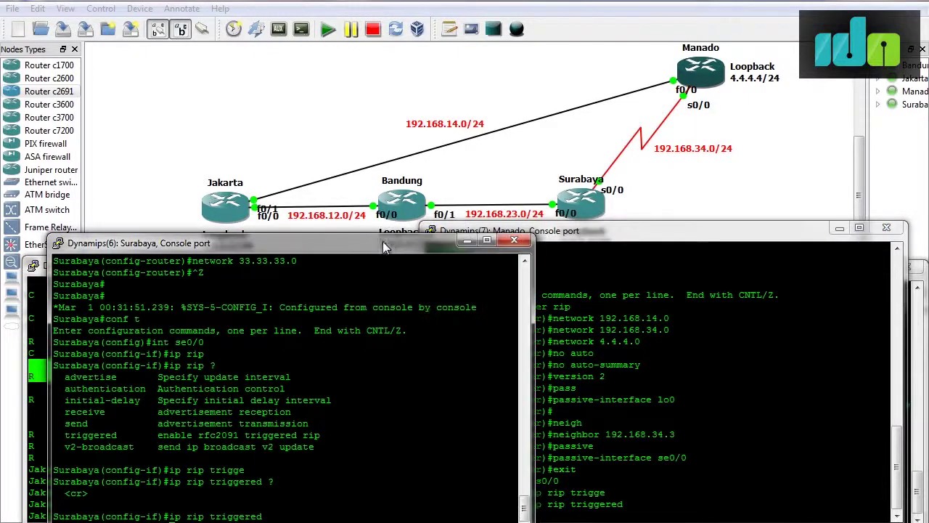
key("Return")
key("ctrl+z")
key("Return")
key("Return")
type("sh")
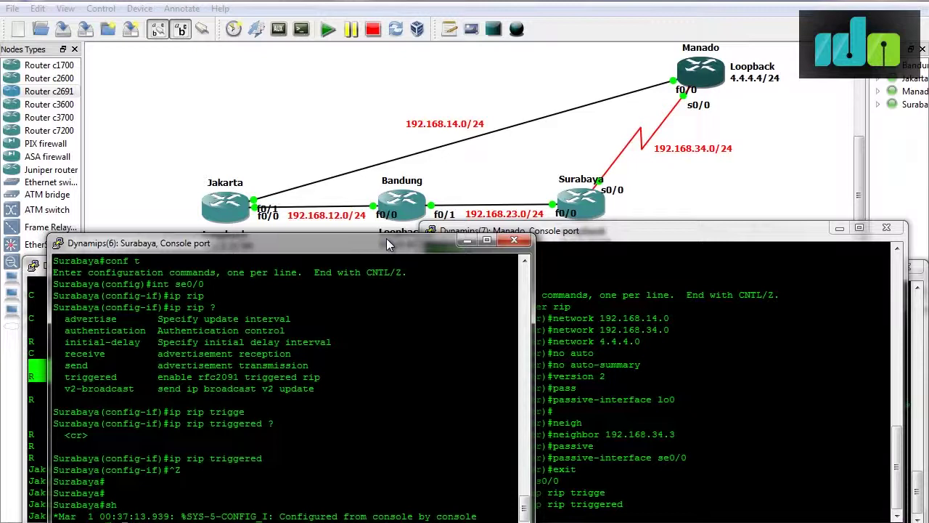
type("debug ip rip")
Run debug ip rip on Surabaya and review the v2 updates arriving on FastEthernet0/0 and Serial0/0.
key("Return")
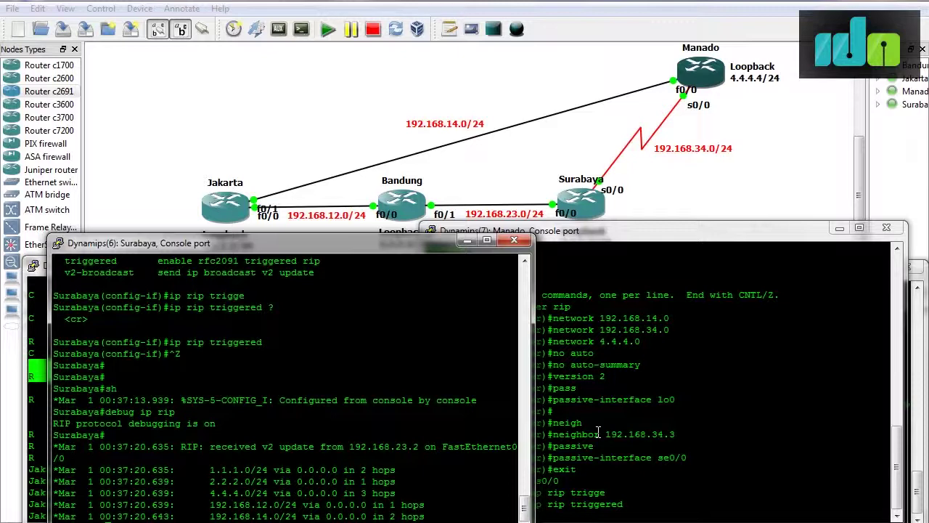
left_click(597, 433)
left_click_drag(522, 233, 559, 241)
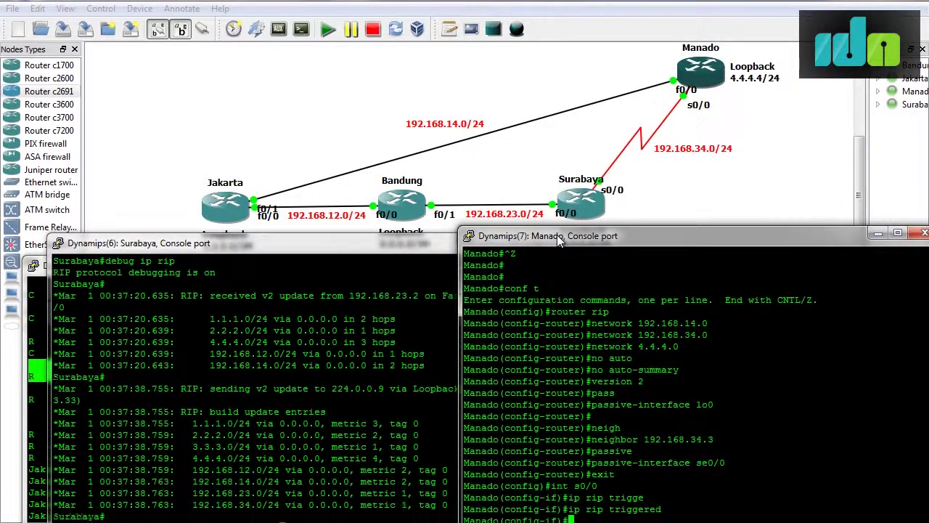
left_click(364, 341)
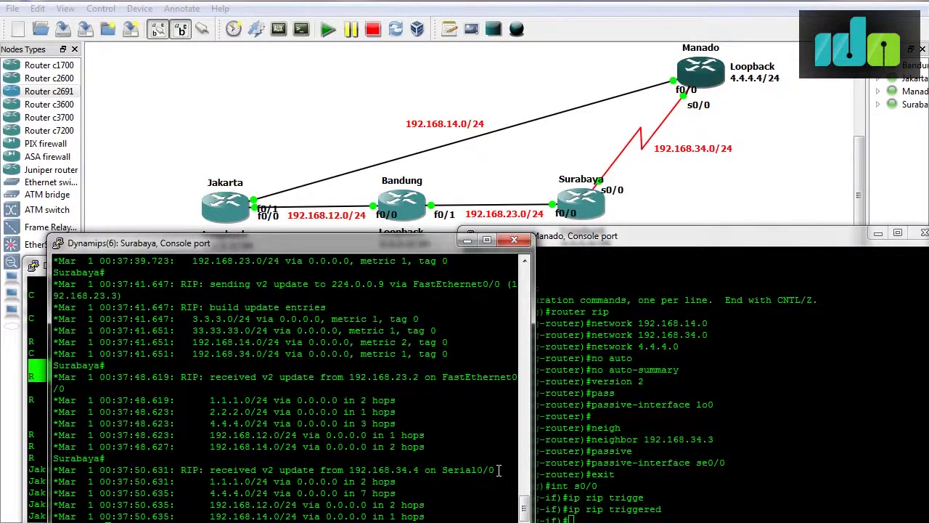
scroll(498, 470, "up", 15)
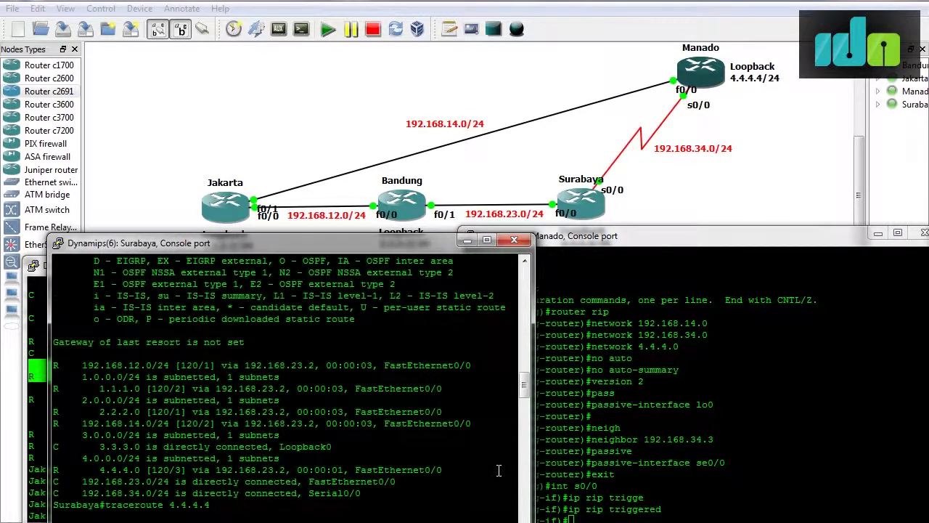
scroll(499, 470, "down", 15)
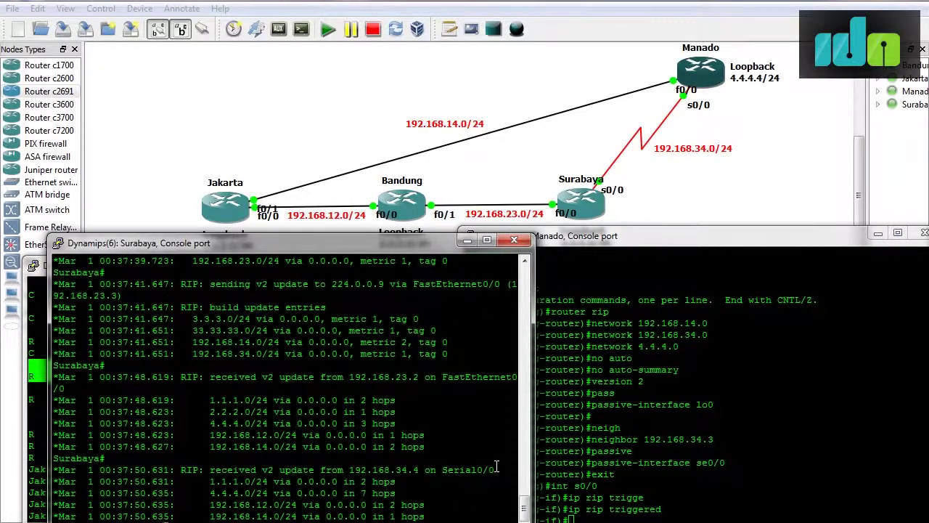
scroll(479, 461, "up", 8)
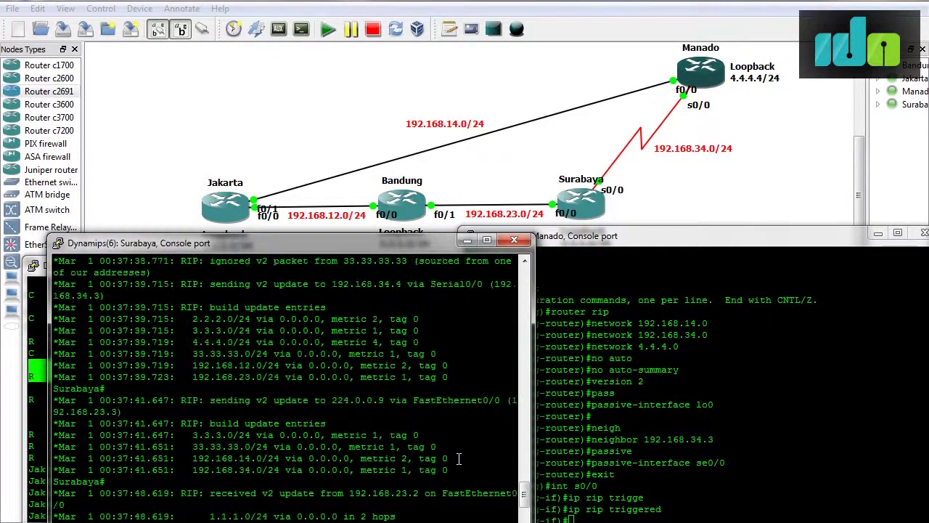
scroll(458, 458, "down", 8)
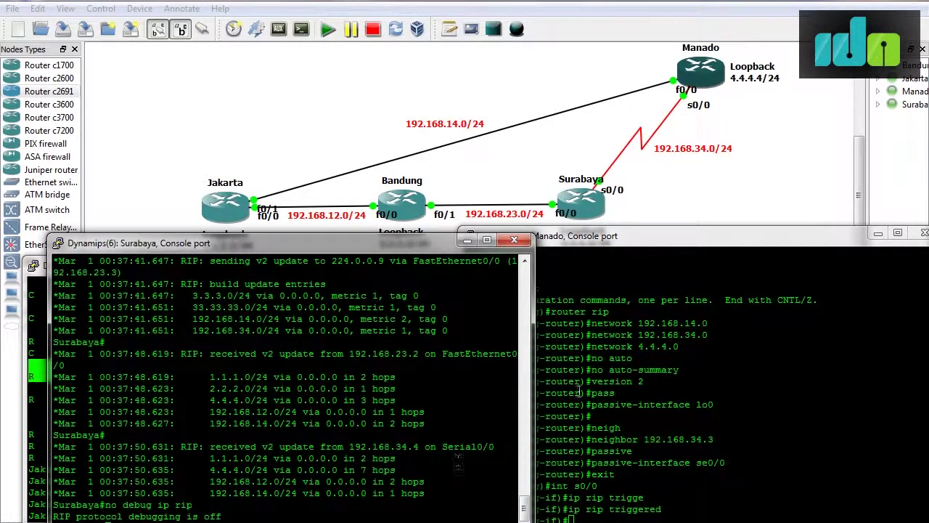
mouse_move(289, 522)
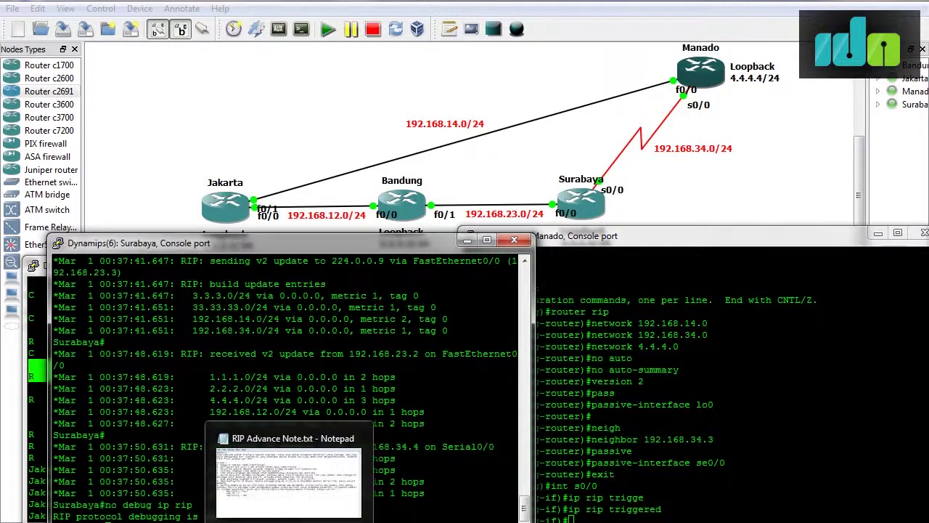
left_click(287, 501)
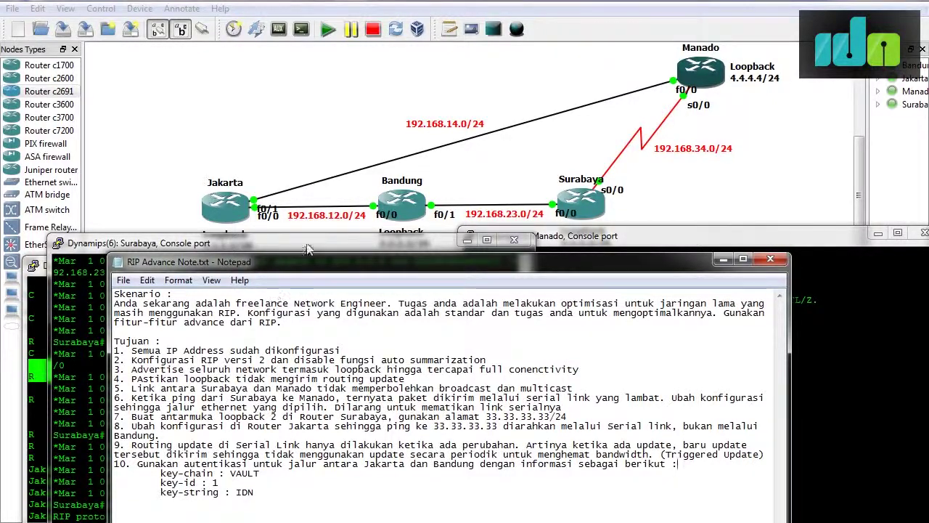
left_click(724, 259)
left_click_drag(240, 244, 252, 271)
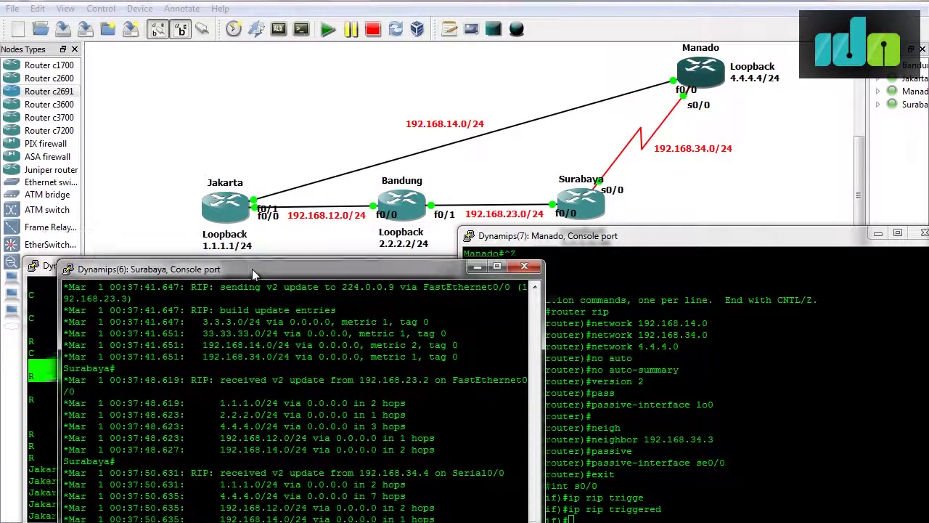
Rearrange the Manado, Bandung and Jakarta consoles, leaving Jakarta in front.
left_click(43, 266)
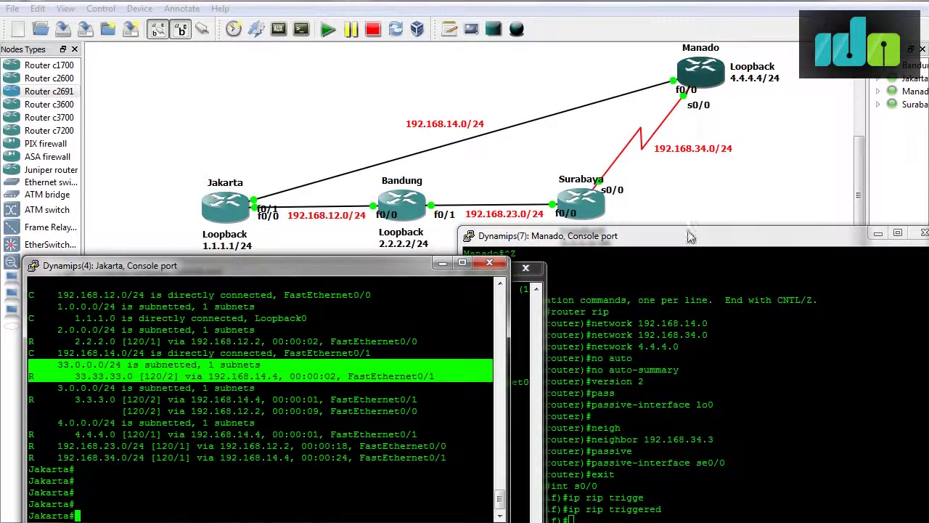
left_click_drag(688, 235, 676, 199)
left_click(682, 503)
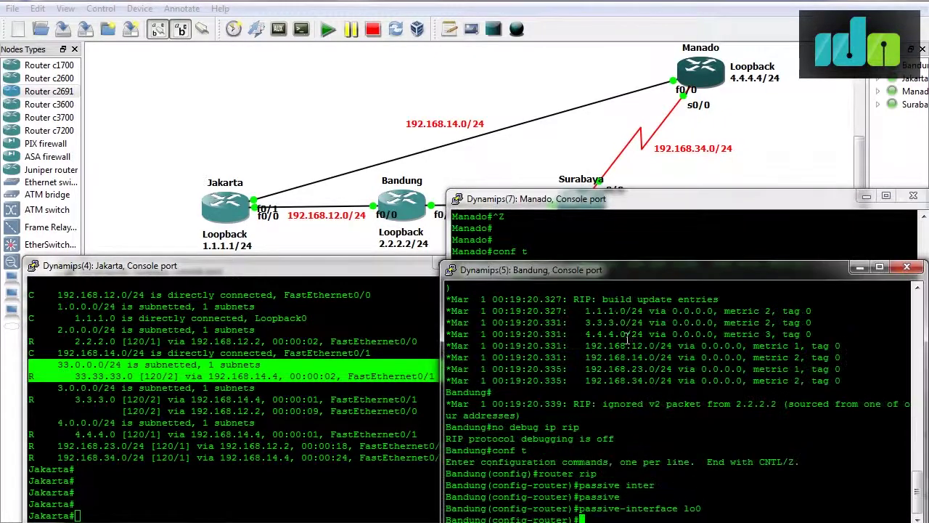
left_click_drag(346, 276, 341, 270)
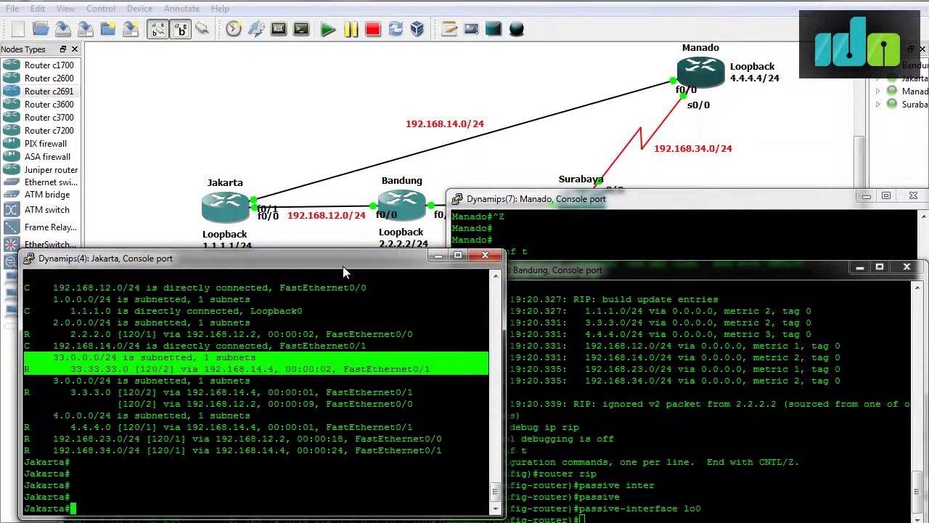
Enter global configuration on Jakarta and begin a 'key chain' command.
type("conf t")
key("Return")
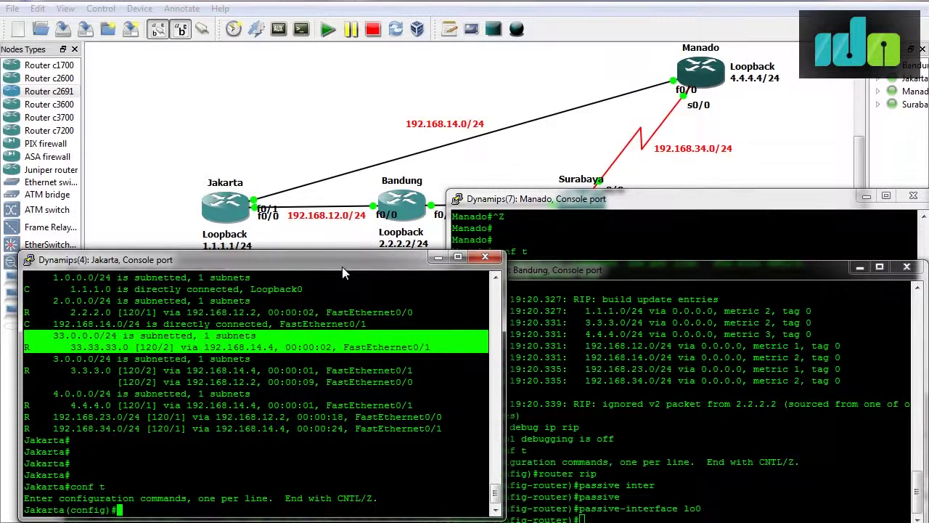
type("key chain")
key("Tab")
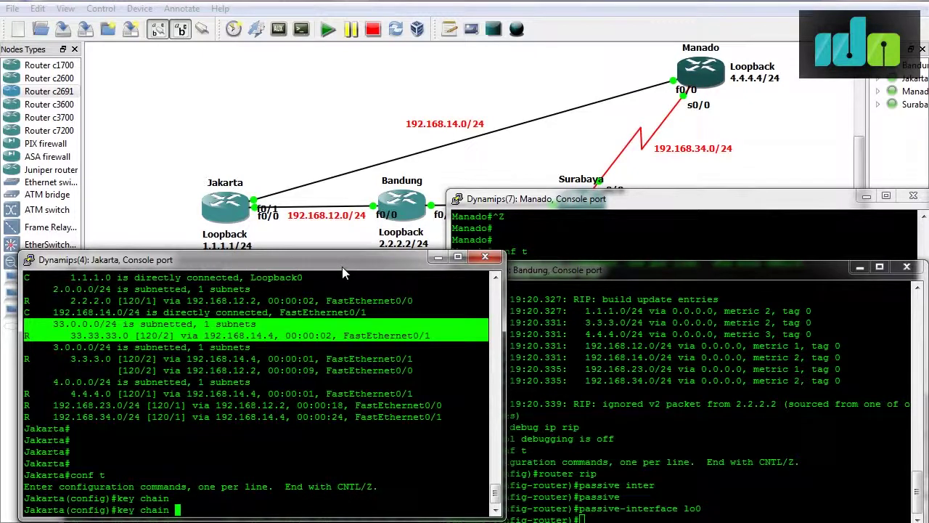
key("alt+Tab")
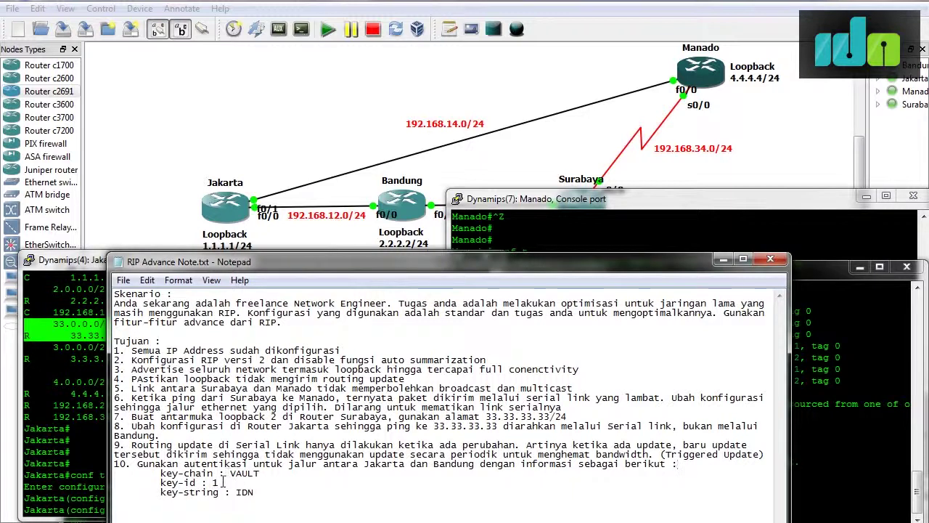
Edit the task notes to use key chain IDN and key-string IDNETWORKERS, then minimize them.
left_click_drag(230, 473, 259, 473)
type("IDN")
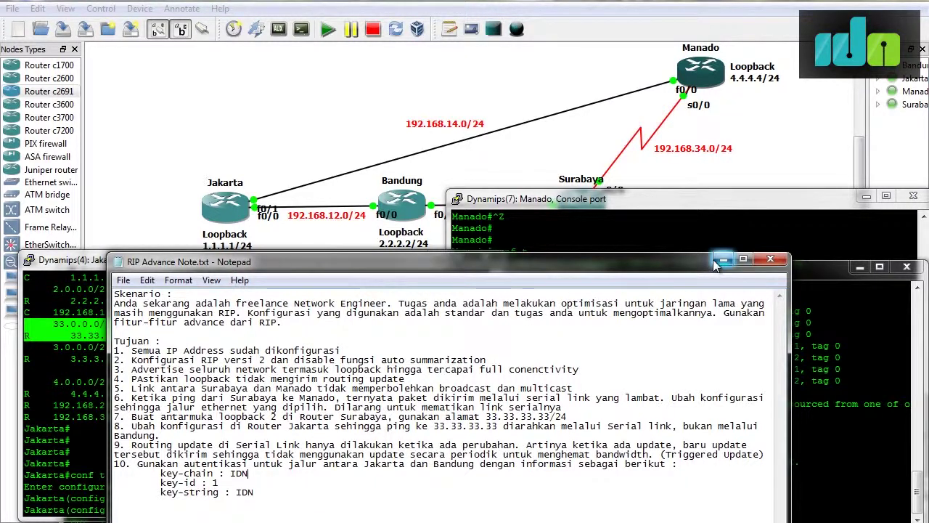
left_click(252, 492)
type("ETWORKERS")
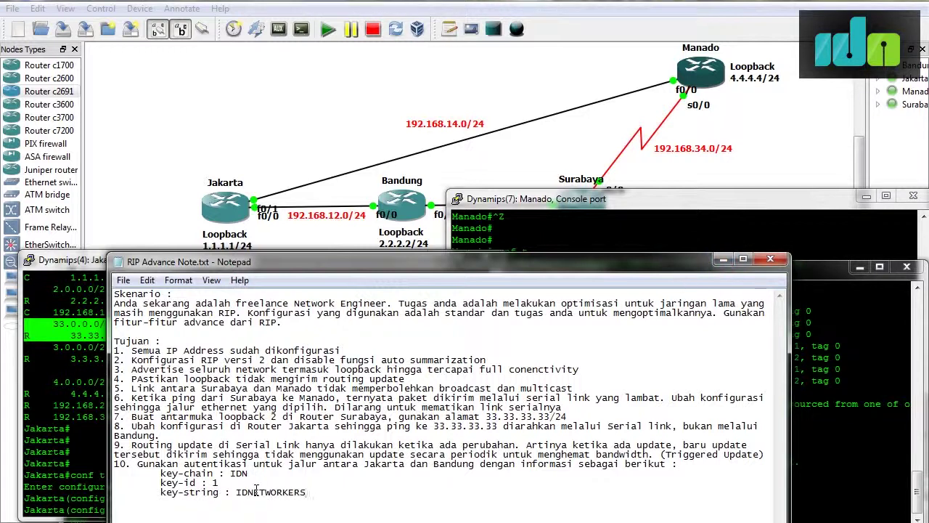
left_click(722, 259)
Create key chain IDN on Jakarta with key 1 and key-string IDNETWORKERS.
type("IDN")
key("Return")
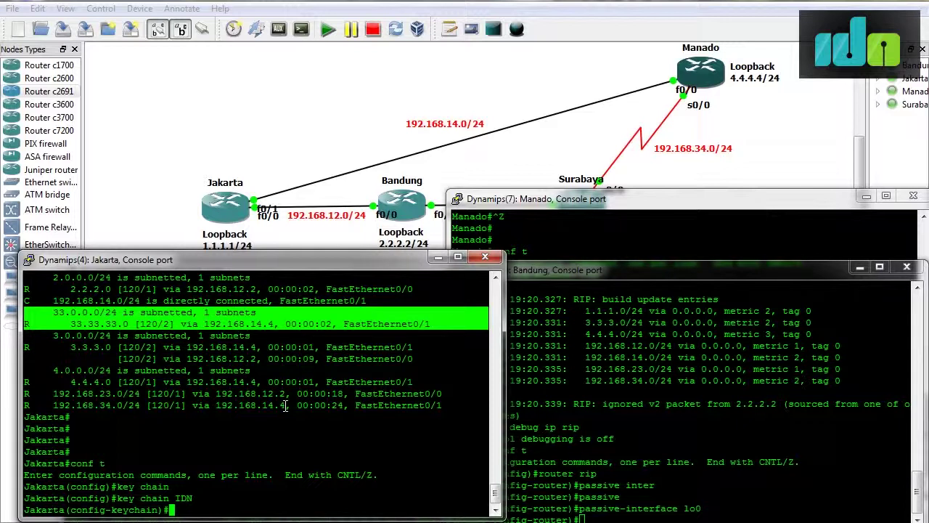
type("key 1")
key("Return")
type("key-")
key("Tab")
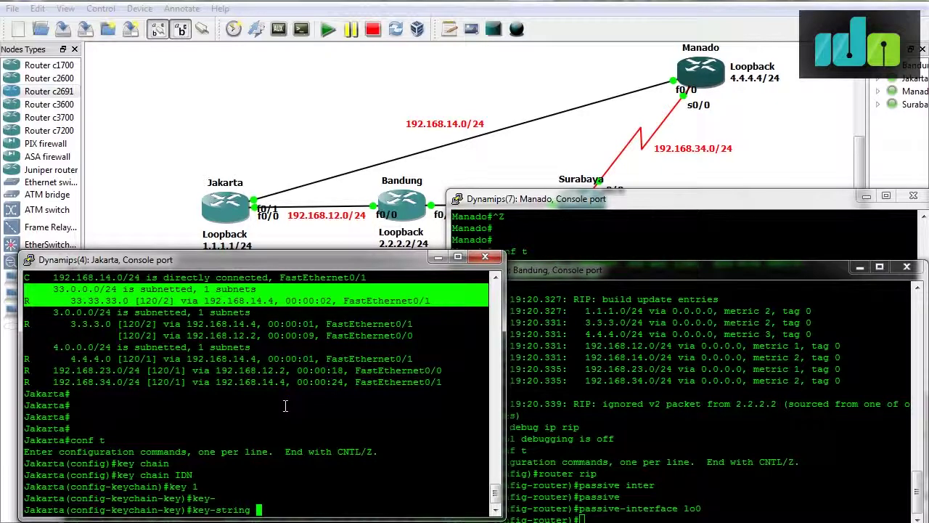
type("IDNETWORKERS")
key("Return")
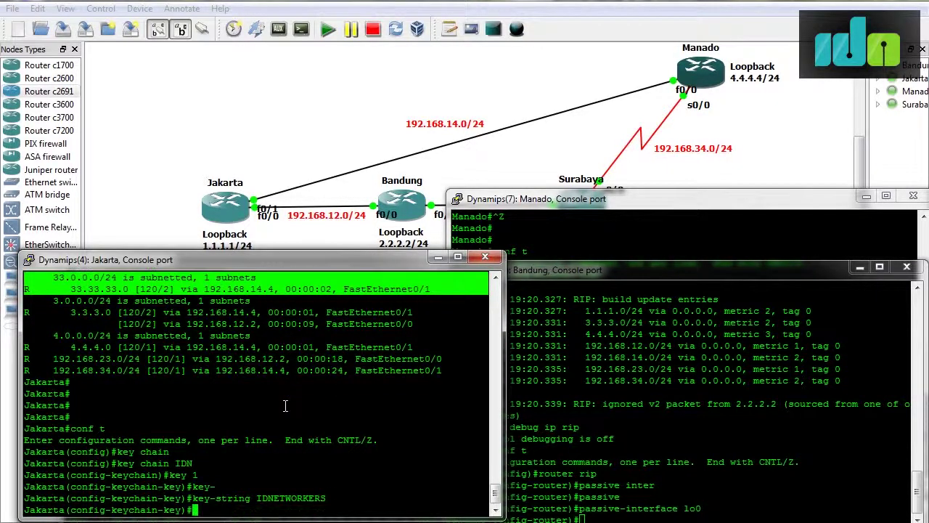
Create the same key chain IDN on Bandung, key 1 with key-string IDNETWORKERS.
left_click(575, 418)
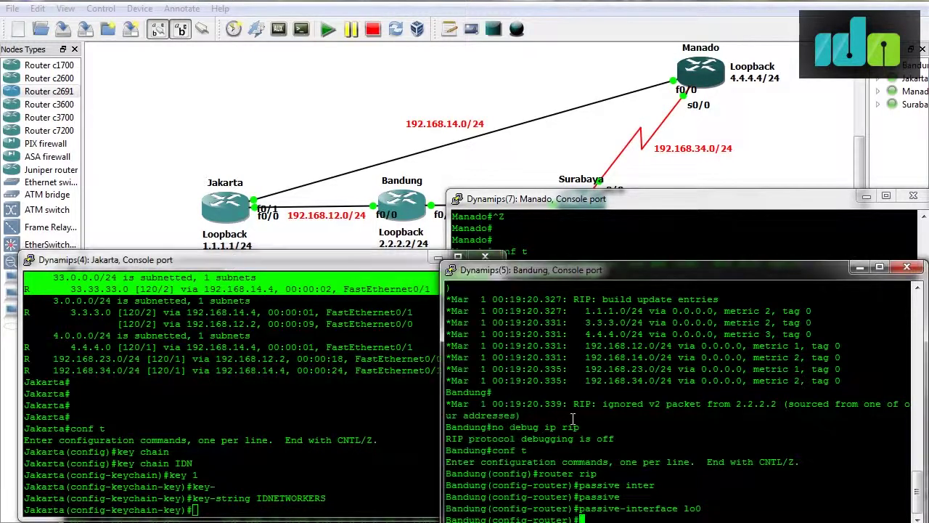
type("exit")
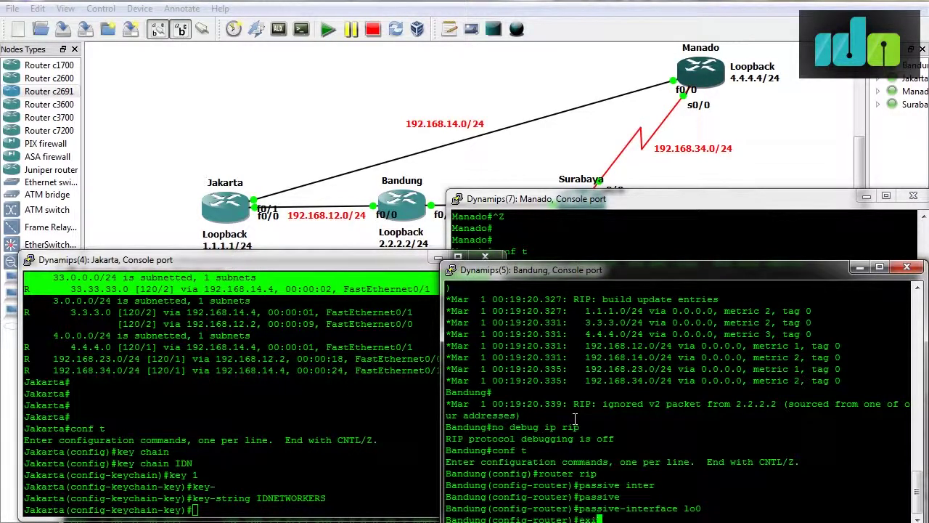
key("Return")
type("key chani")
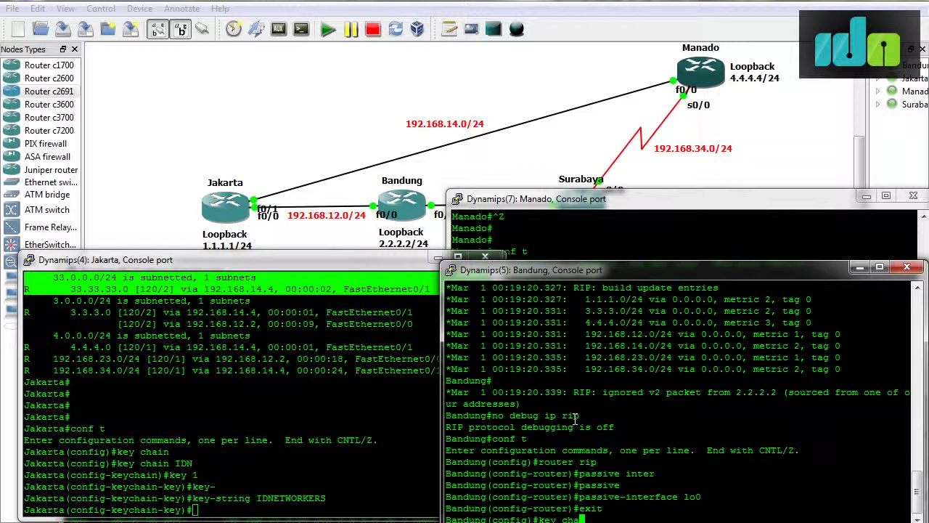
key("BackSpace")
key("BackSpace")
key("BackSpace")
key("Tab")
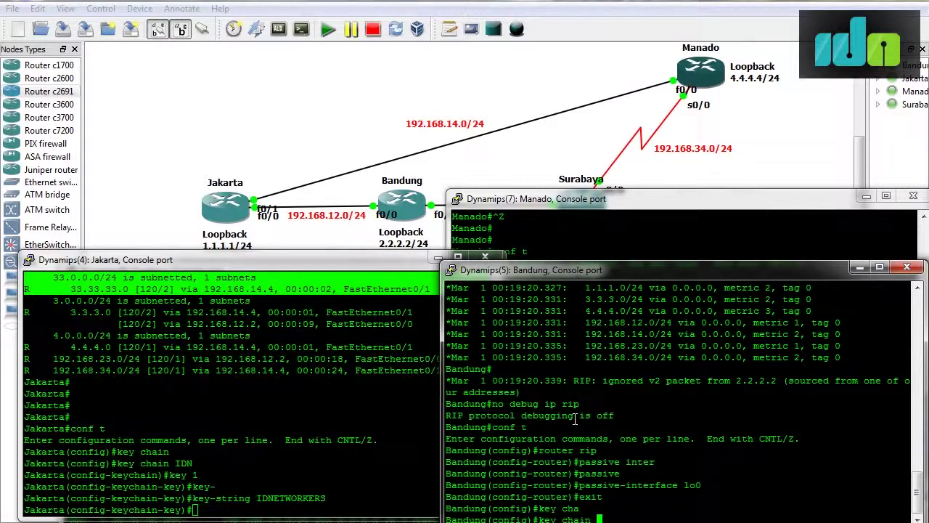
type("IDN")
key("Return")
type("key 1")
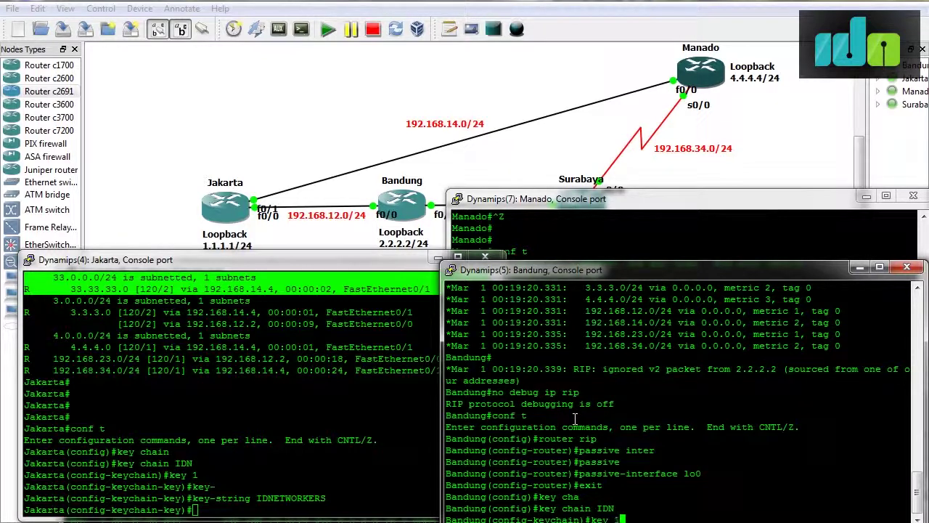
key("Return")
type("key-")
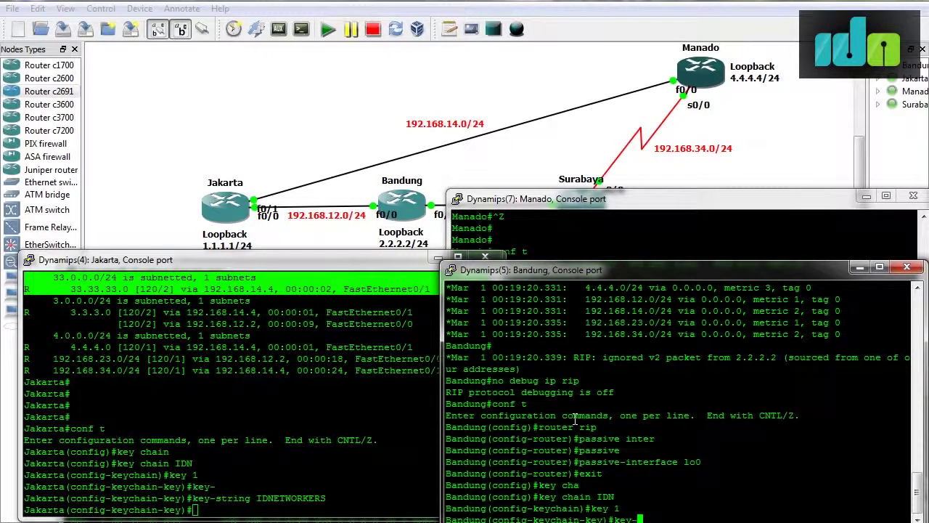
key("Tab")
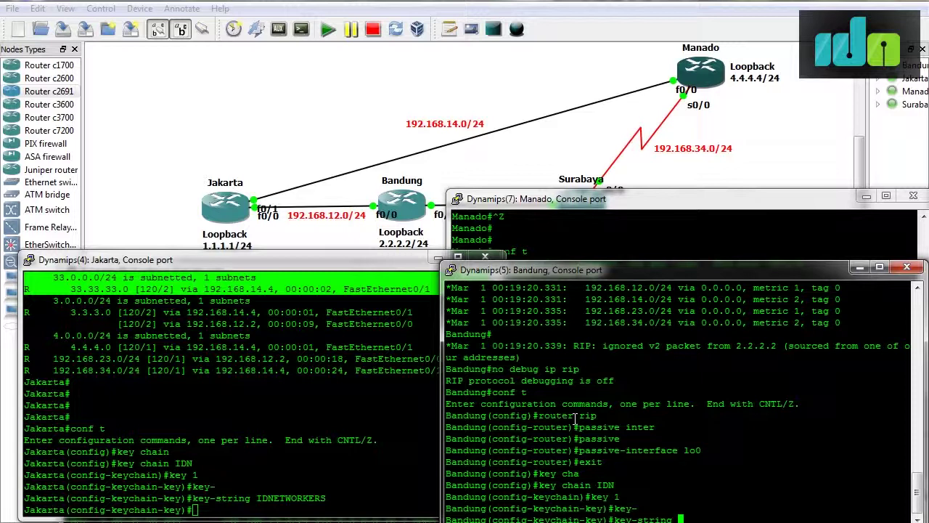
type("IDNETWORKERS")
key("Return")
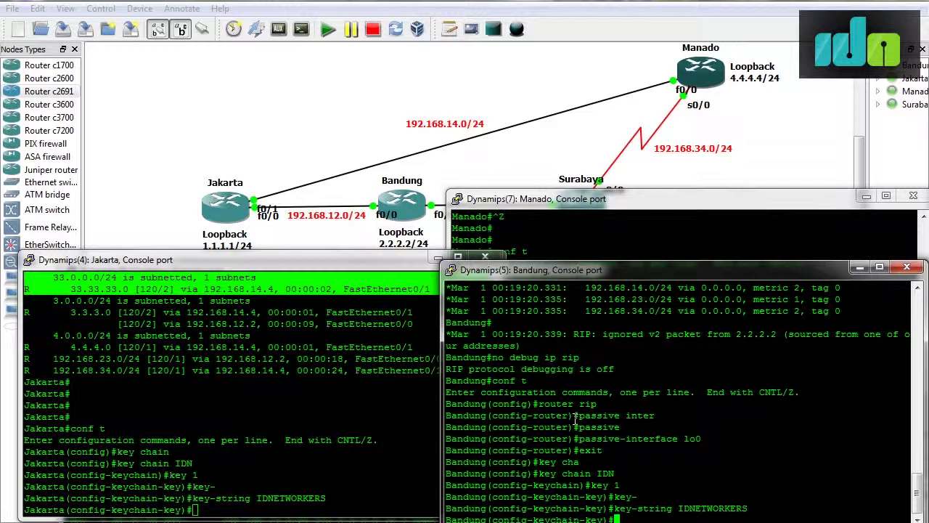
Exit Bandung's key chain configuration back to global configuration.
type("exit")
key("Return")
type("exit")
key("Return")
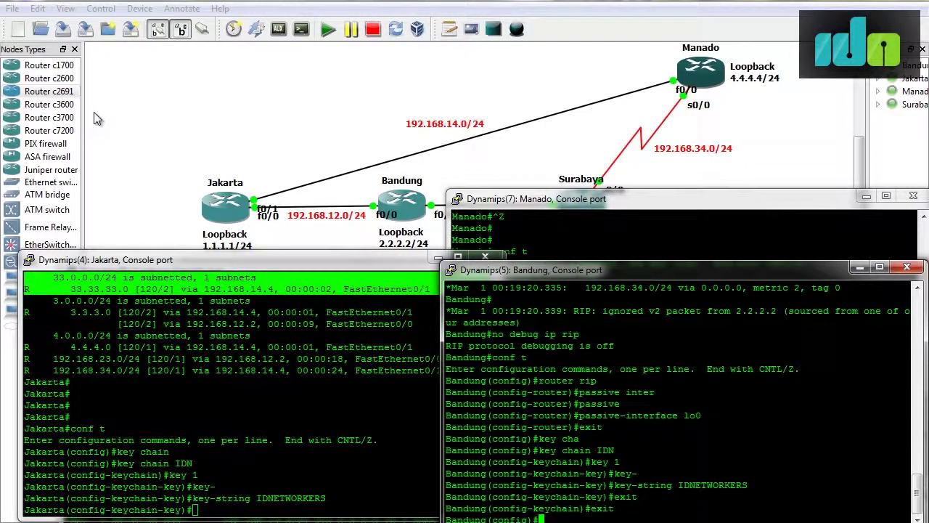
left_click(332, 434)
On Jakarta's f0/0 interface, apply RIP authentication key chain IDN.
type("exit")
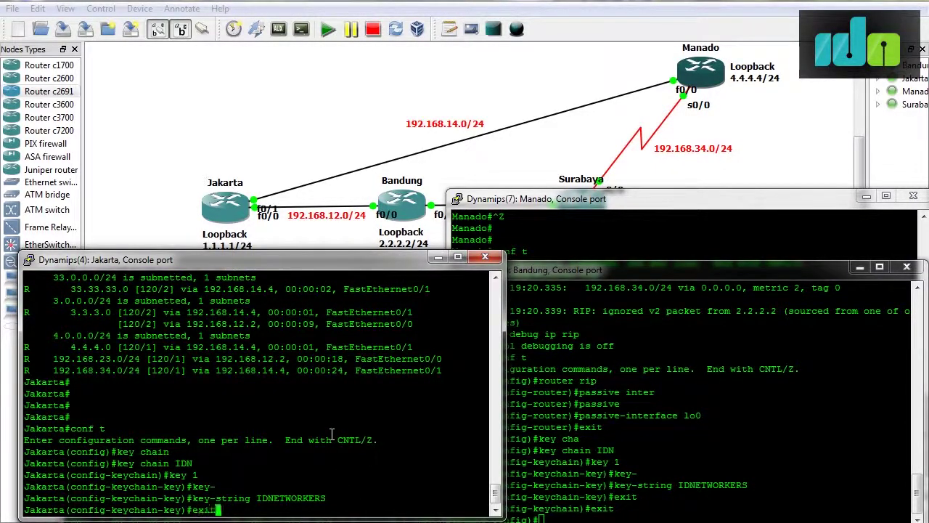
key("Return")
type("exit")
key("Return")
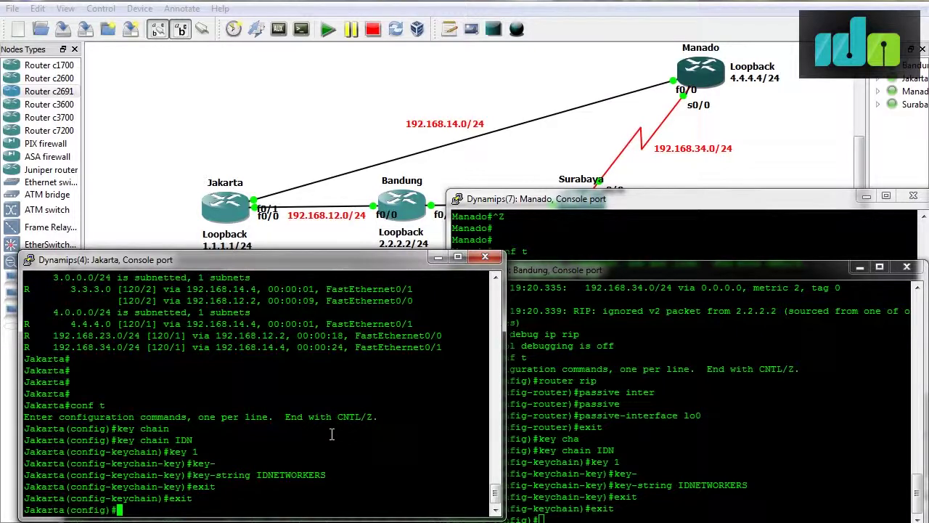
type("int")
type("f0/0")
key("Return")
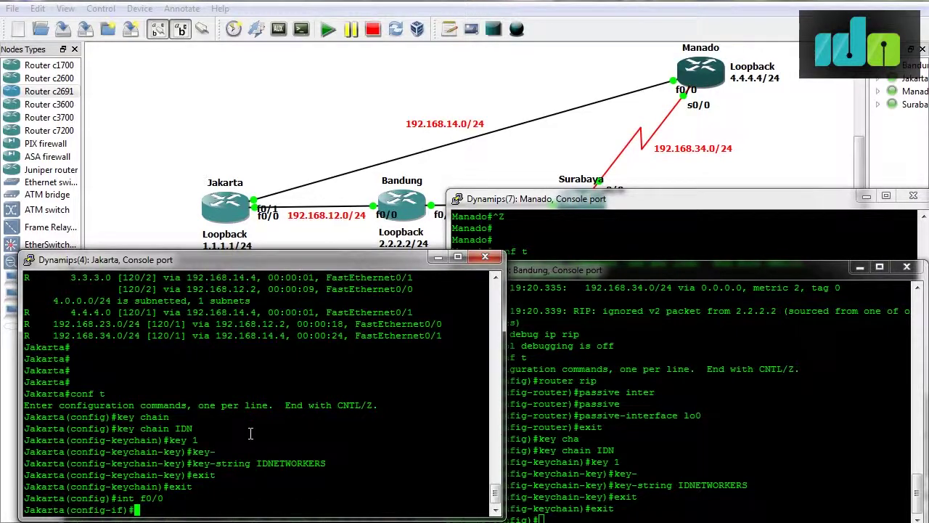
type("ip rip auth")
key("Tab")
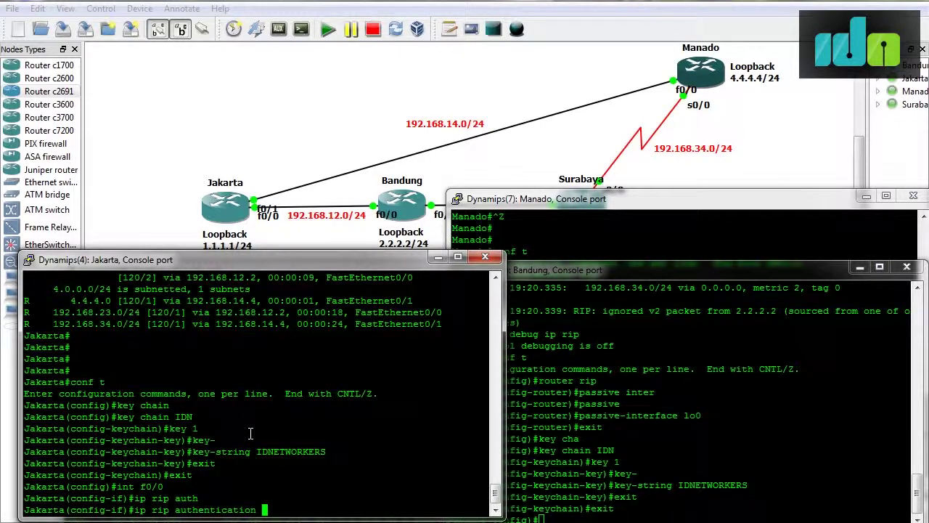
type("key chain IDN")
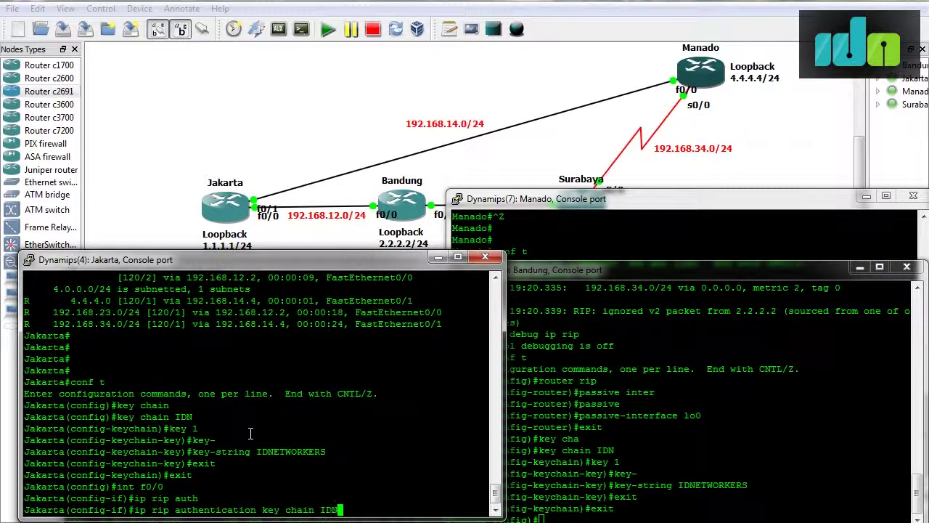
key("Return")
Set Jakarta's f0/0 RIP authentication mode to md5.
type("i")
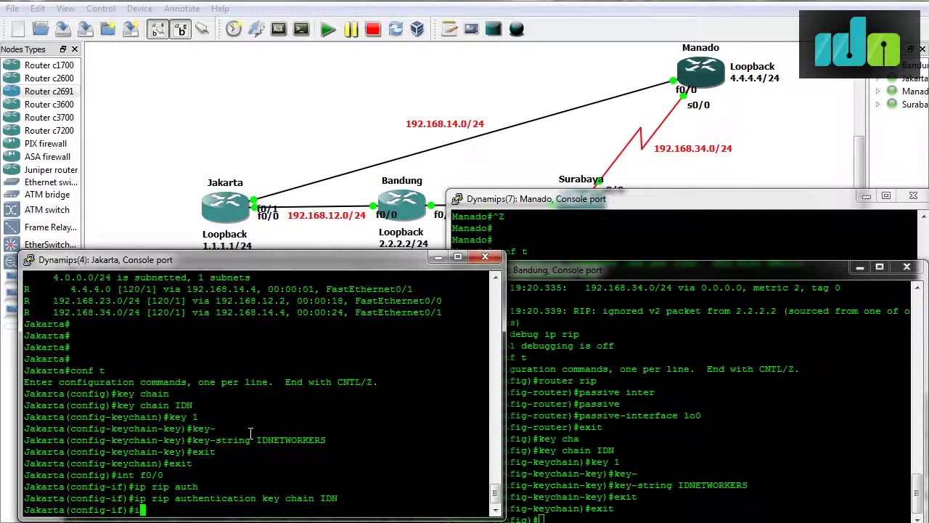
type("p rip auth")
key("Tab")
type("mode ?")
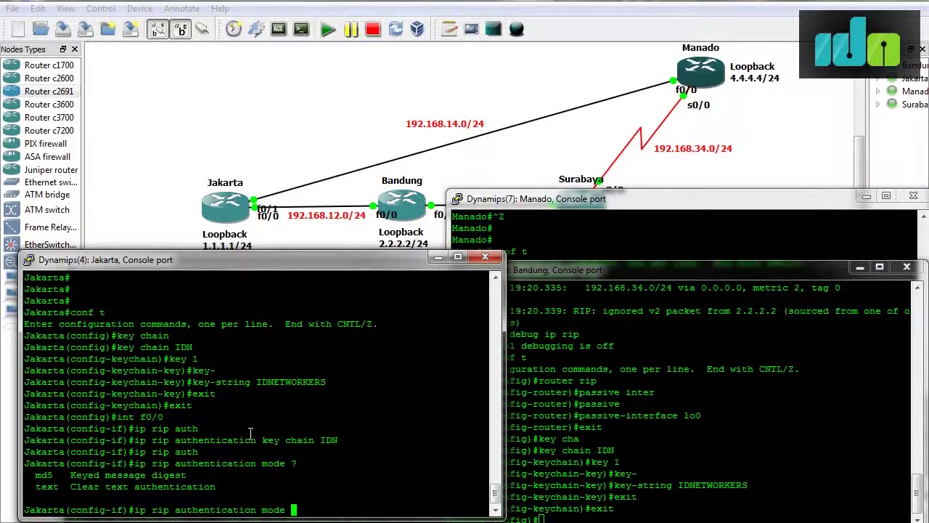
type("md5")
key("Return")
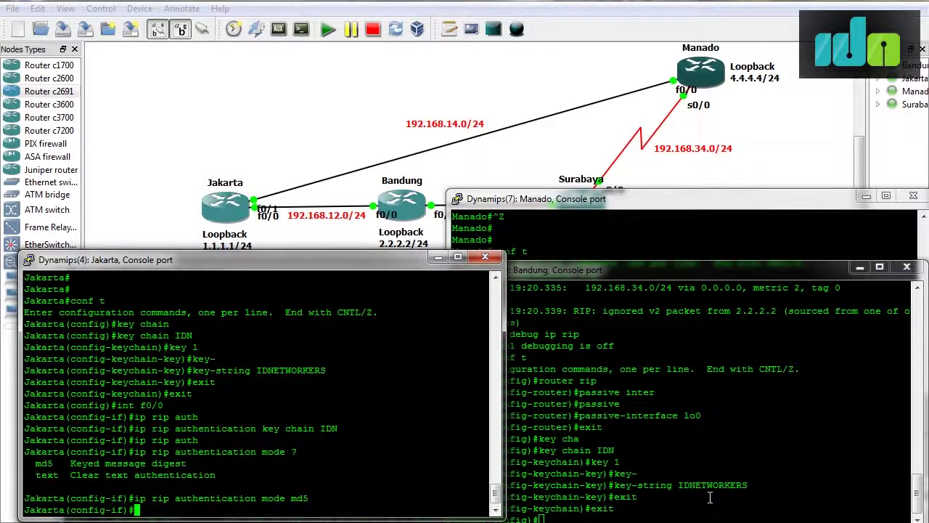
left_click(711, 497)
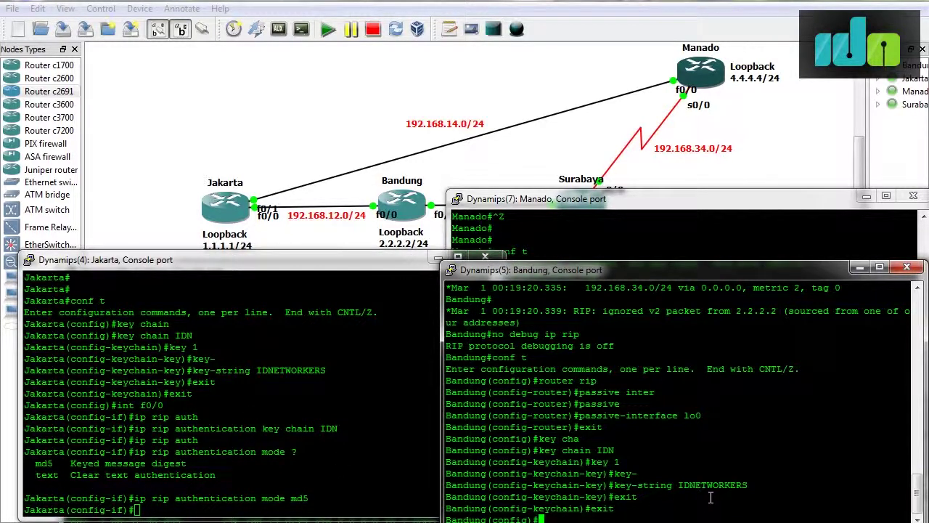
On Bandung's f0/0, apply RIP authentication key chain IDN with md5 mode.
type("int f0/0")
key("Return")
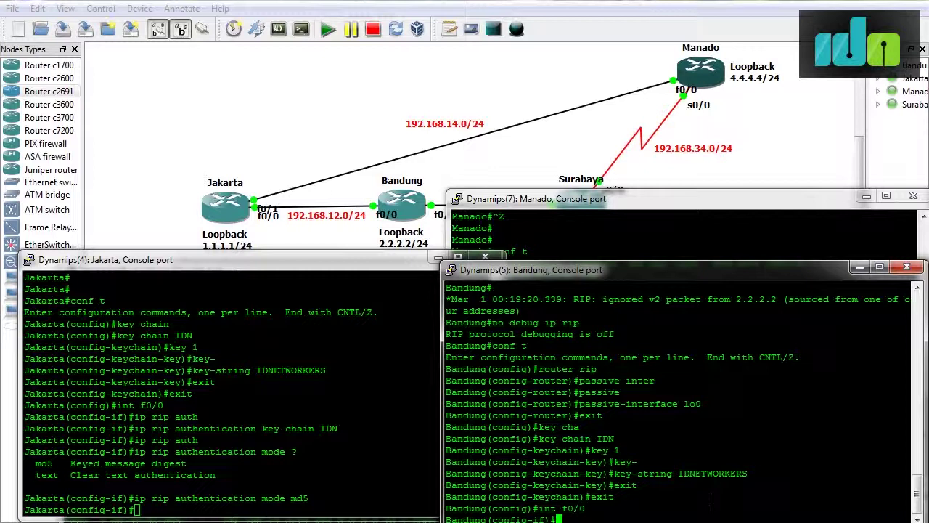
type("ip rip auth")
key("Tab")
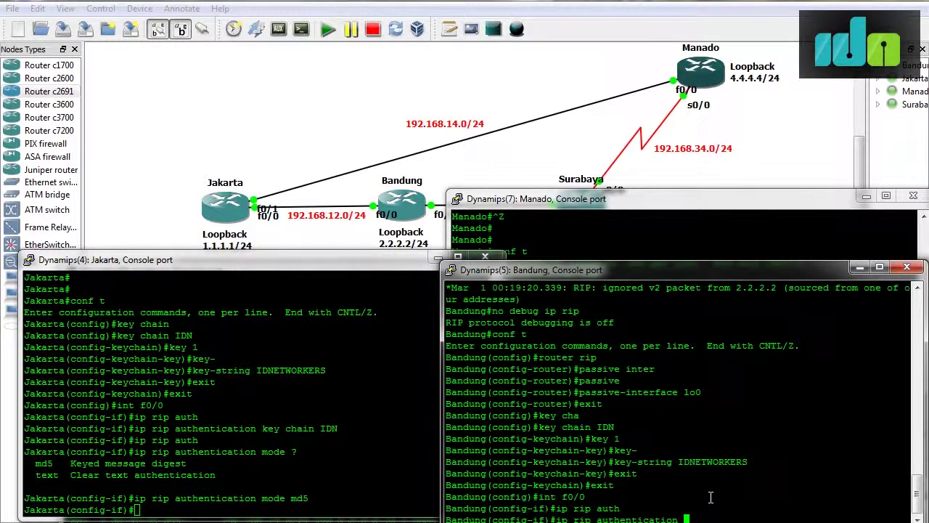
type("key-chain")
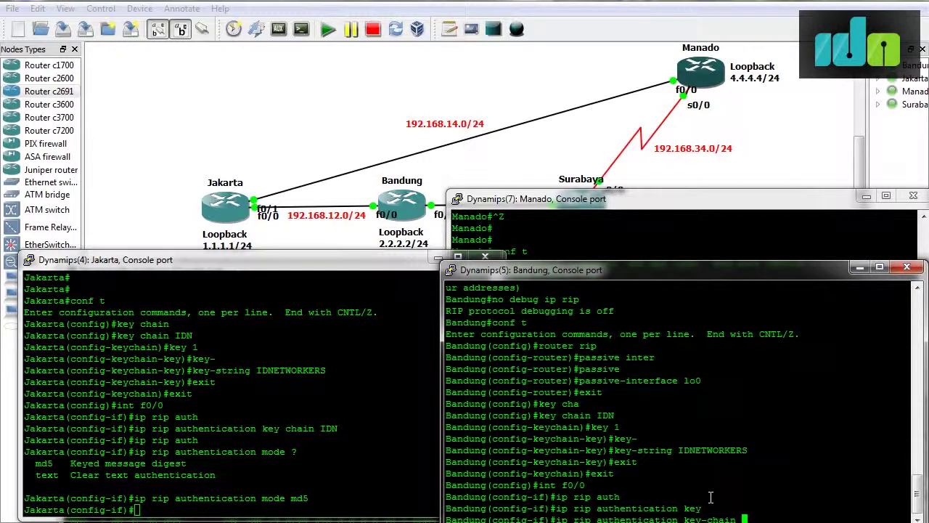
type("IDN")
key("Return")
type("ip ")
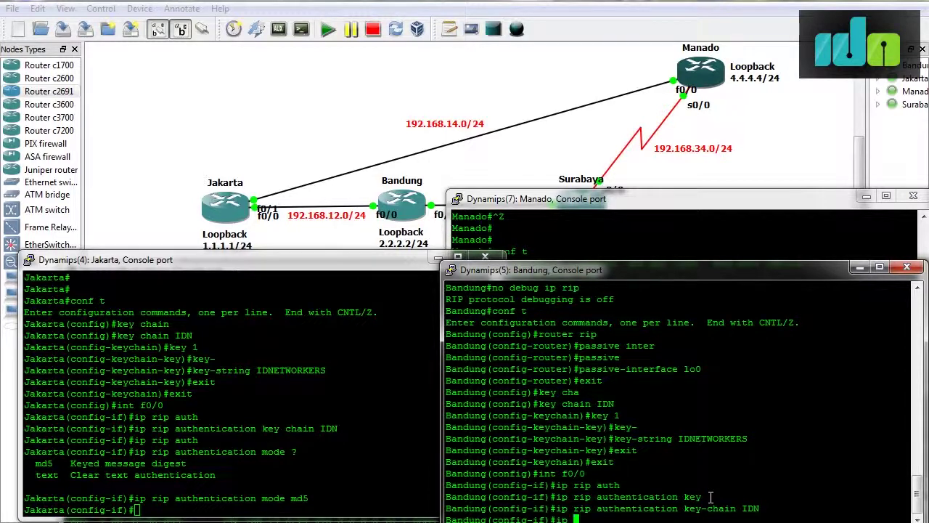
type("rip auth mode md5")
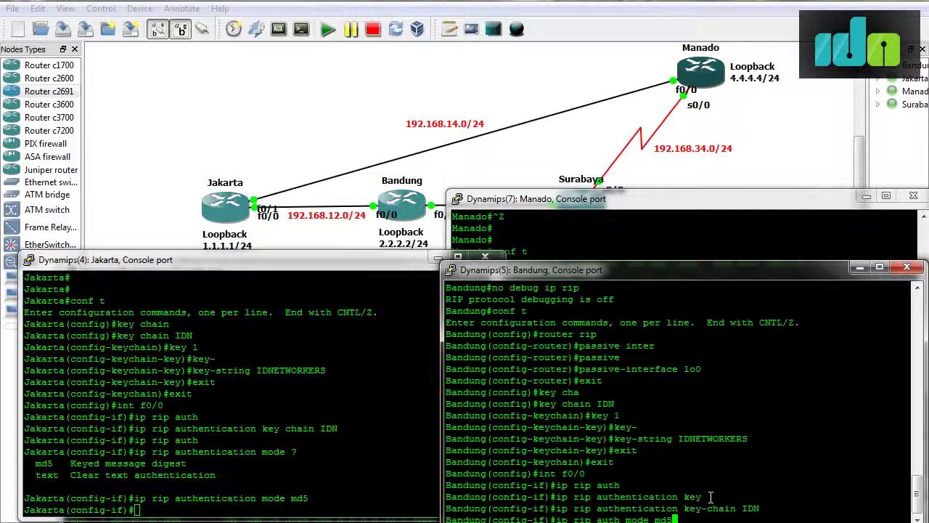
key("Return")
Exit configuration mode on both Bandung and Jakarta, back to the privileged prompts.
key("ctrl+z")
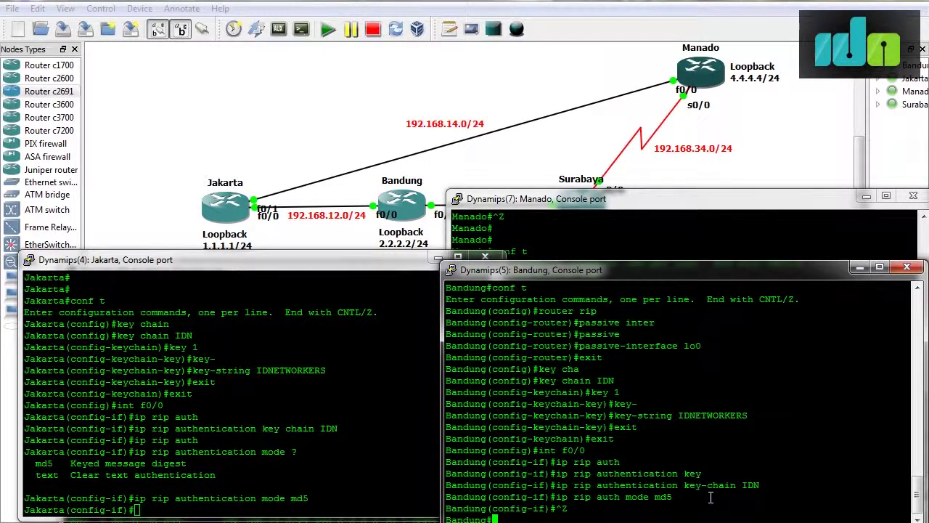
key("Return")
left_click(66, 461)
key("ctrl+z")
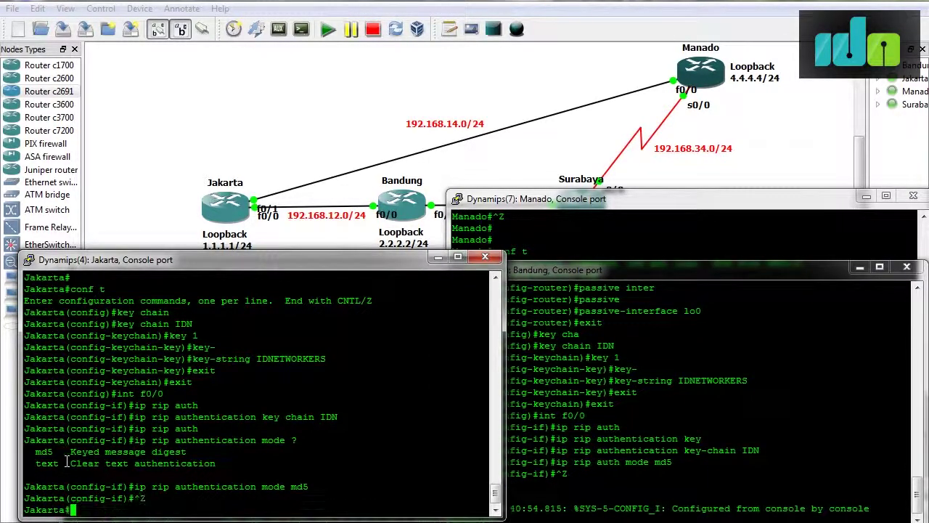
key("Return")
key("Return")
Enable debug ip rip on Jakarta and highlight the 'received packet with MD5 authentication' line.
type("debug ")
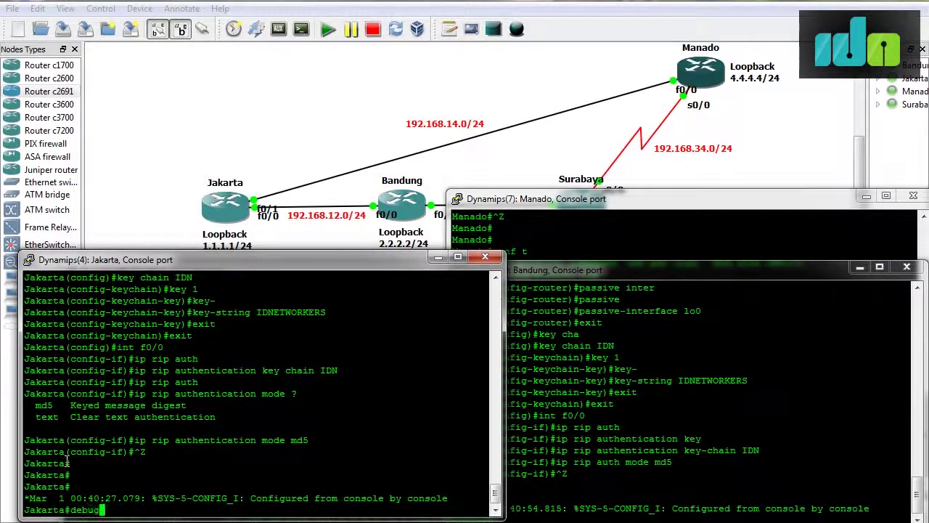
type("ip rip")
key("Return")
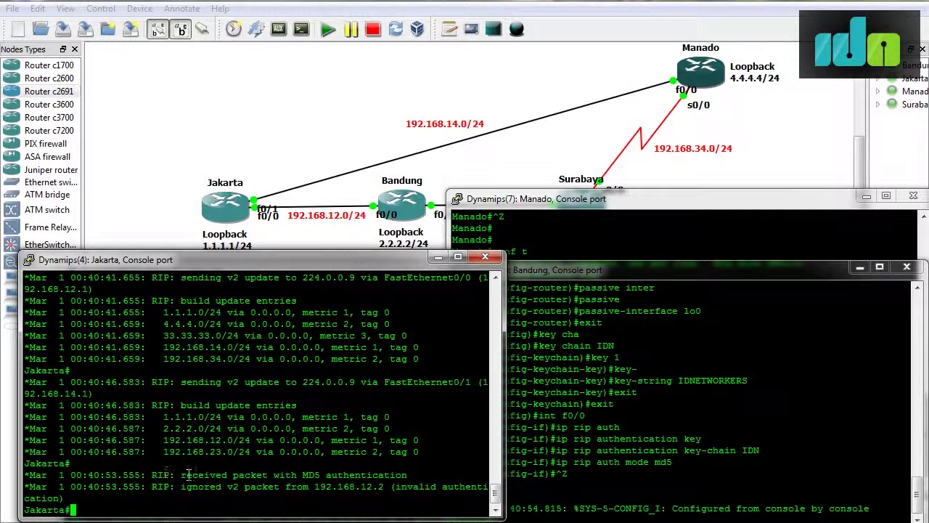
left_click_drag(152, 474, 404, 470)
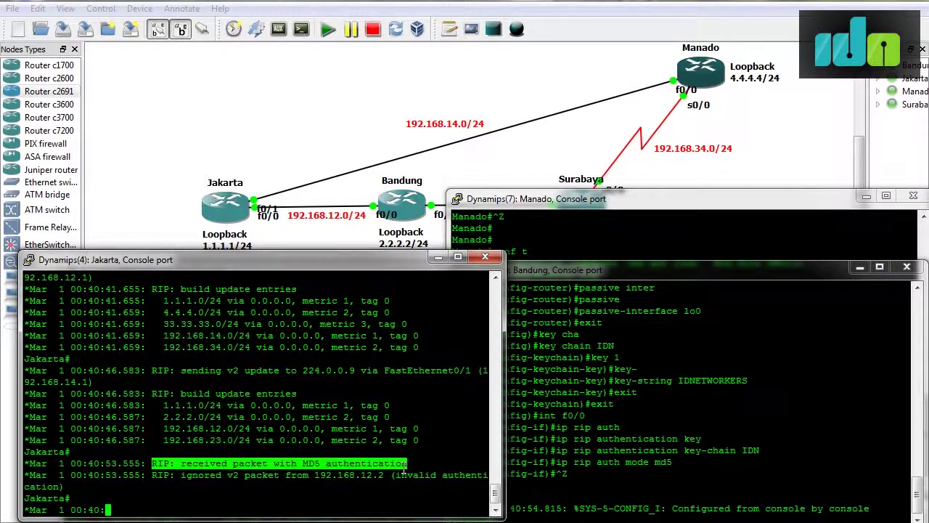
left_click(566, 450)
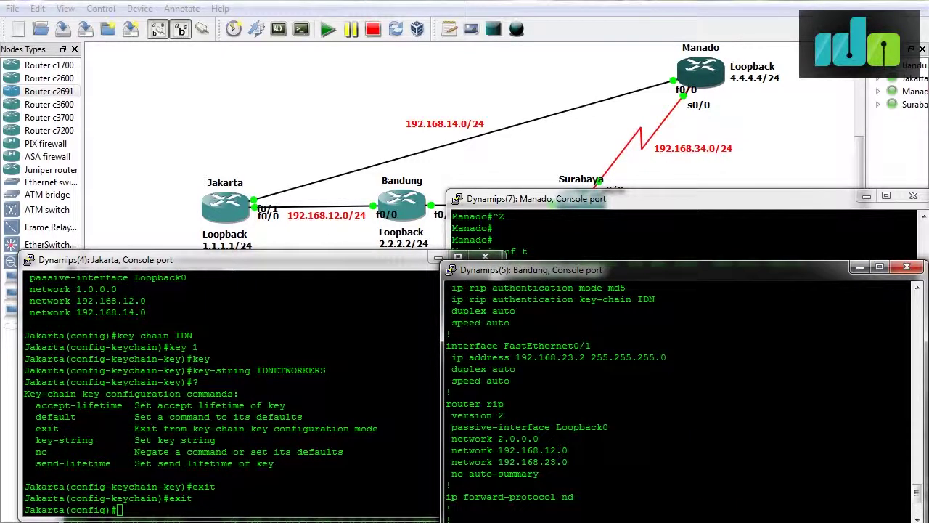
List Jakarta's running configuration with 'do sh run' and page through it.
left_click(348, 447)
type("do sh run")
key("Return")
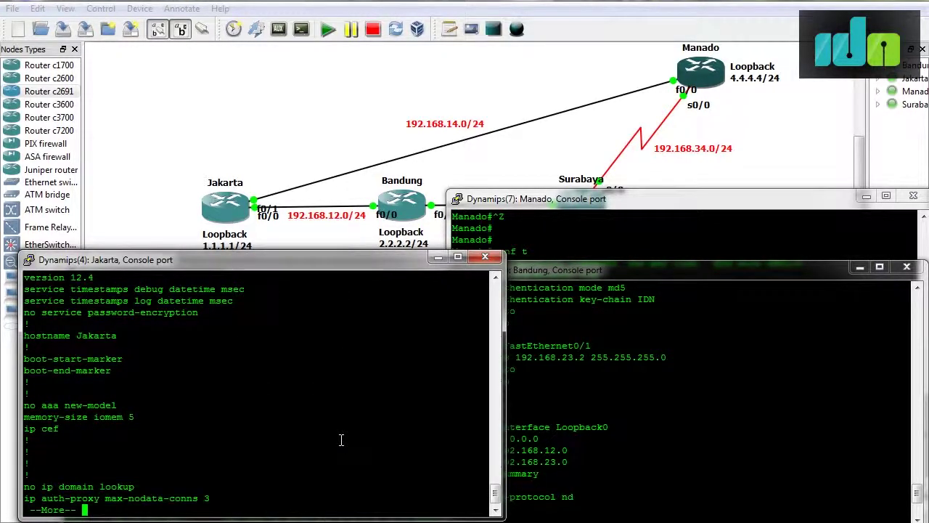
scroll(341, 439, "up", 3)
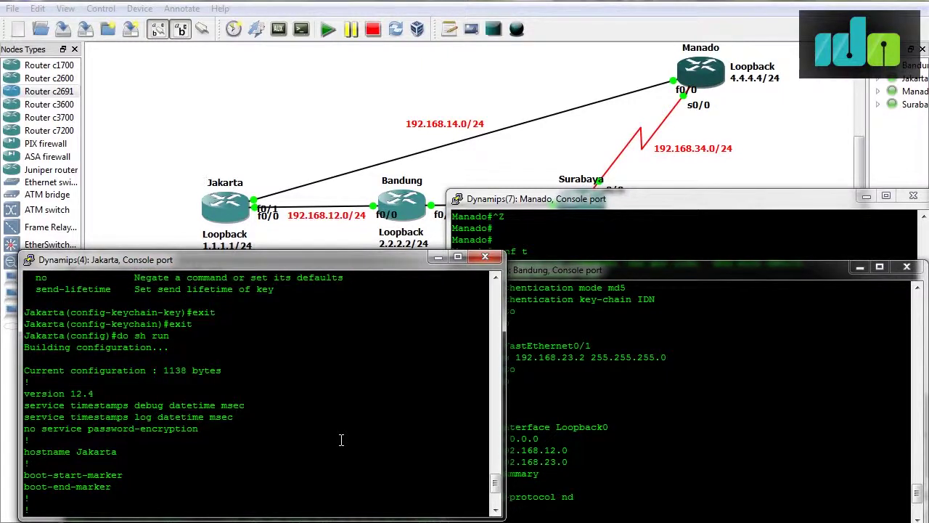
scroll(341, 439, "down", 3)
key("space")
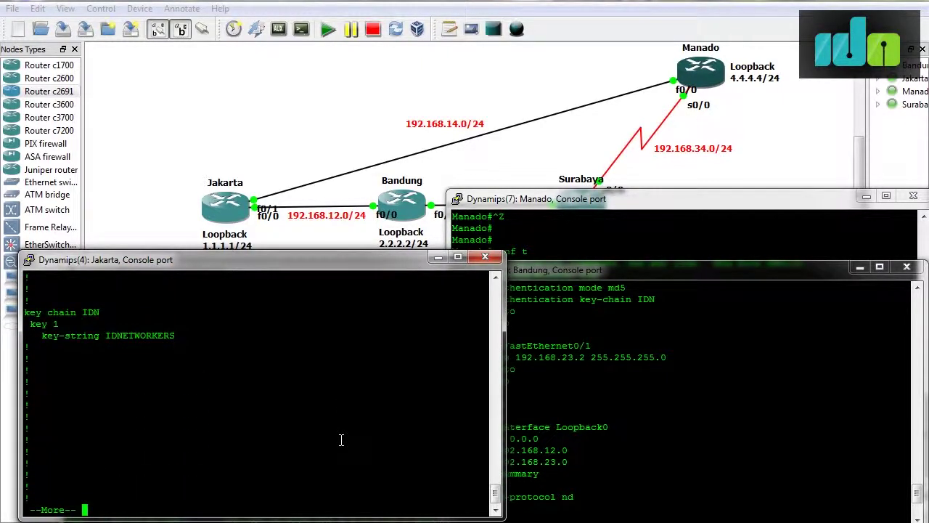
key("space")
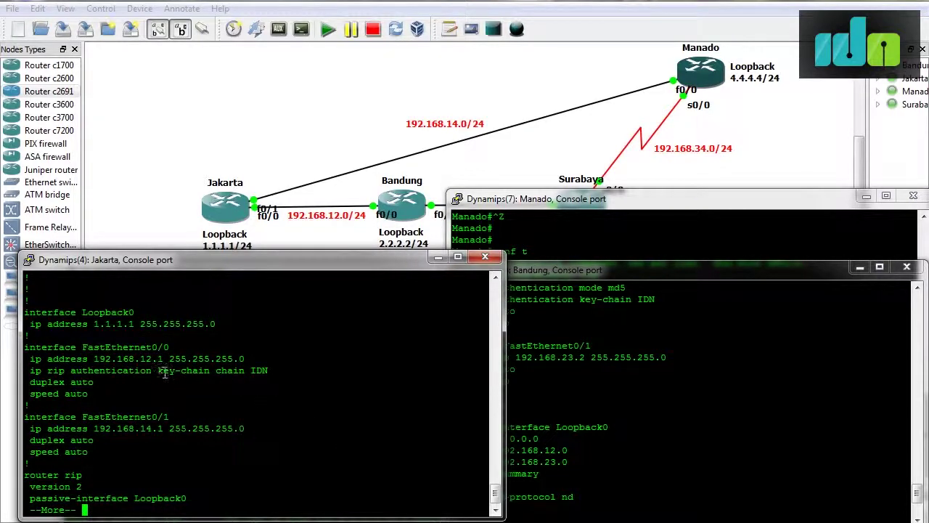
Compare against Bandung's config, then quit Jakarta's listing and begin 'int f'.
left_click(572, 393)
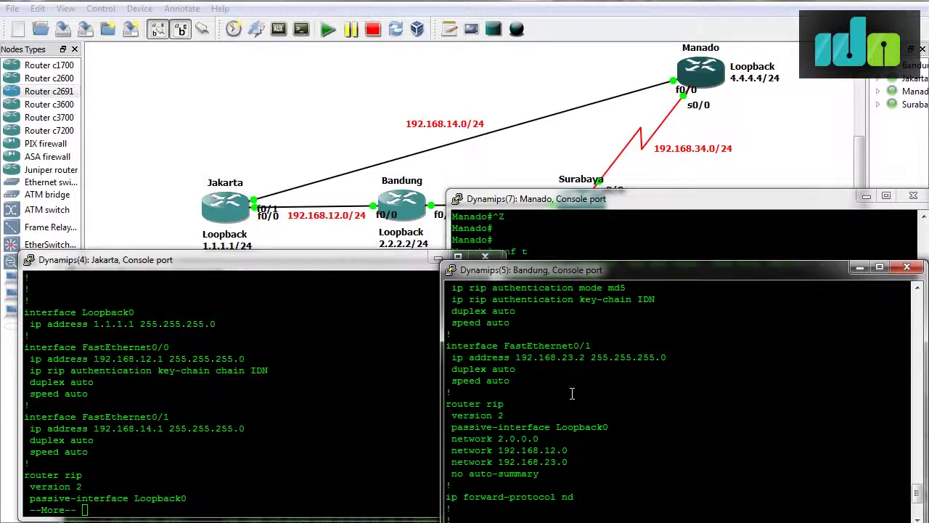
scroll(572, 393, "up", 3)
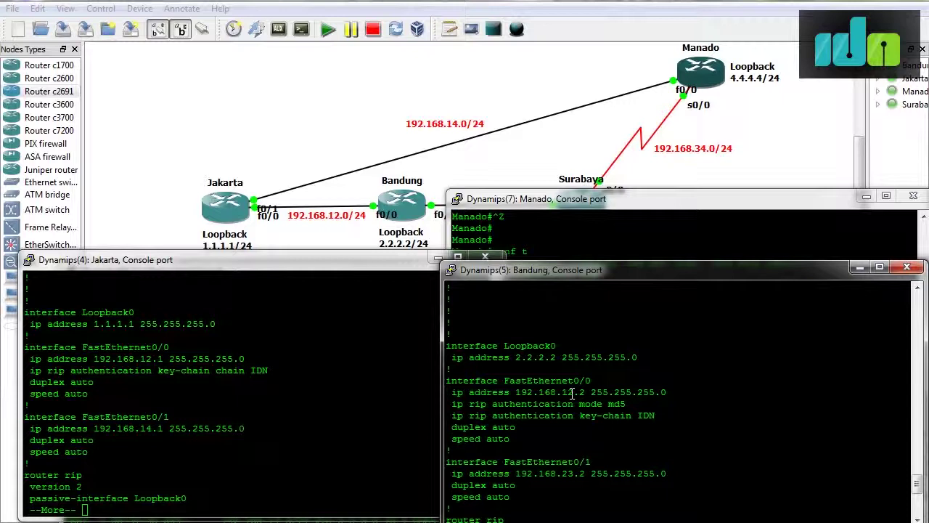
left_click(252, 396)
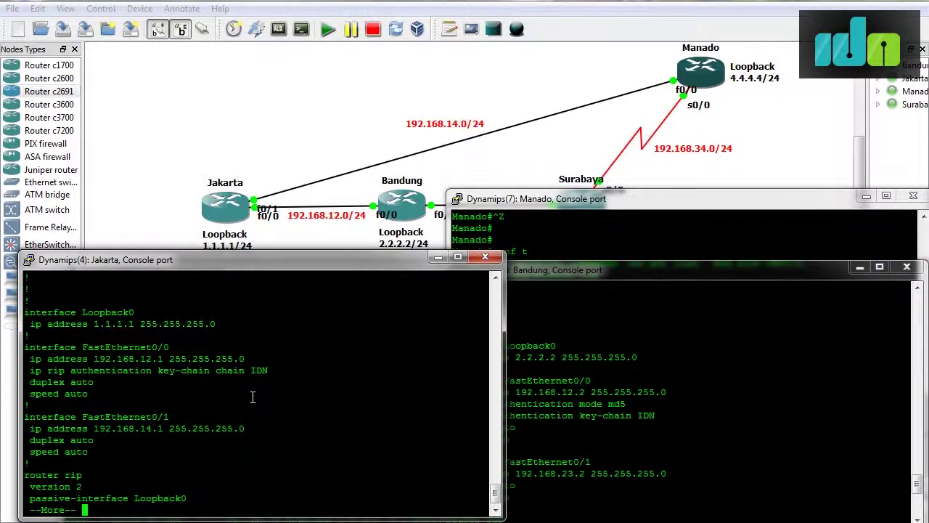
key("q")
type("int f")
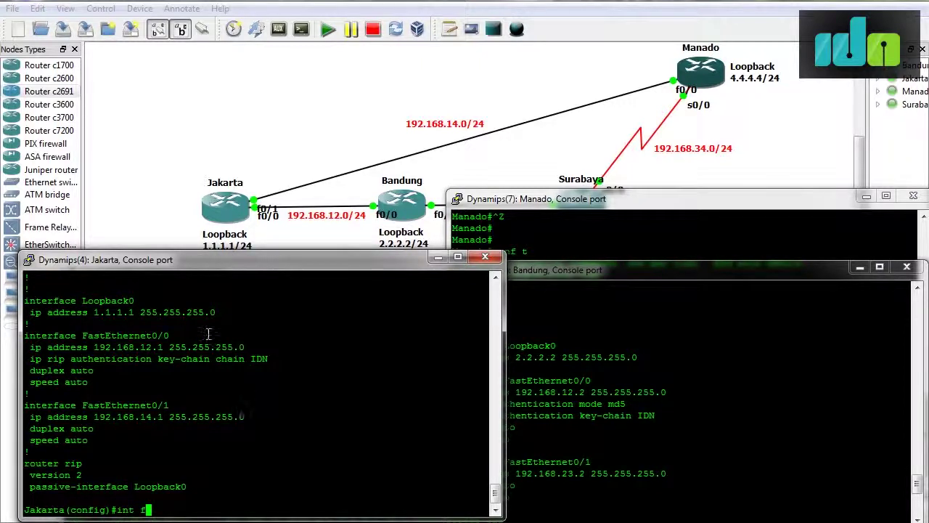
On Jakarta f0/0, remove the mistyped key-chain with 'no ip rip authentication key-chain'.
left_click_drag(209, 358, 267, 358)
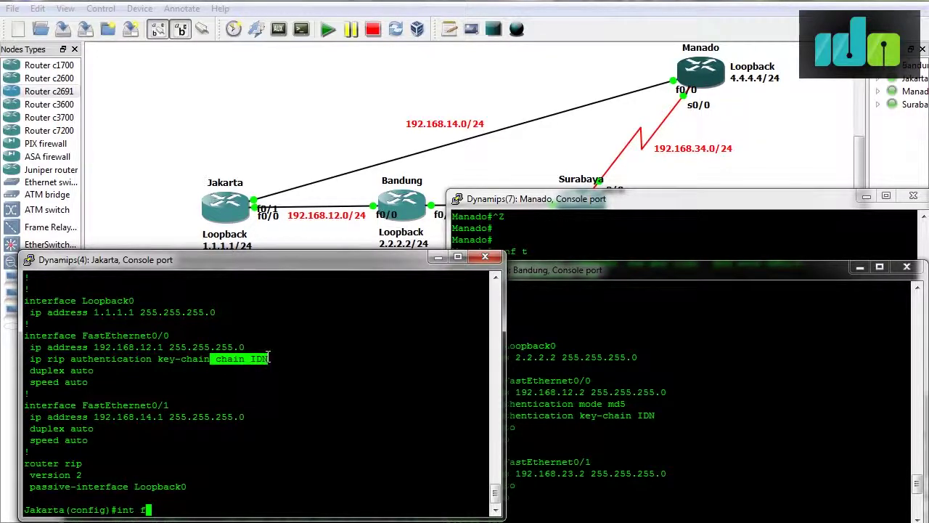
type("0/0")
key("Return")
type("no i")
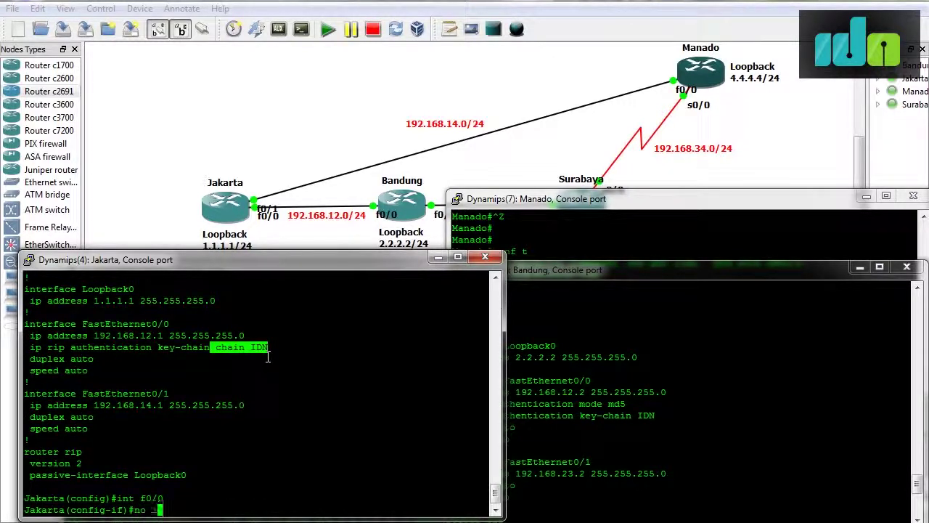
type("p rip auth")
key("Tab")
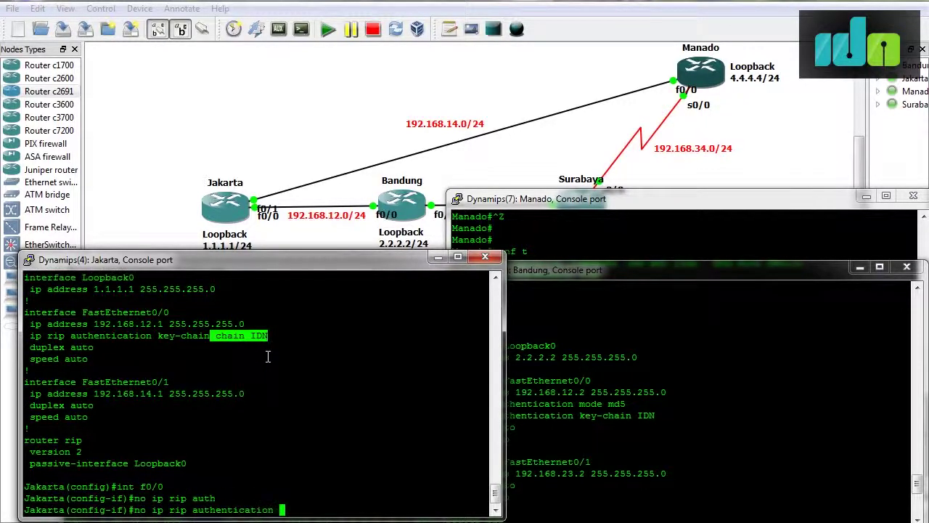
key("Return")
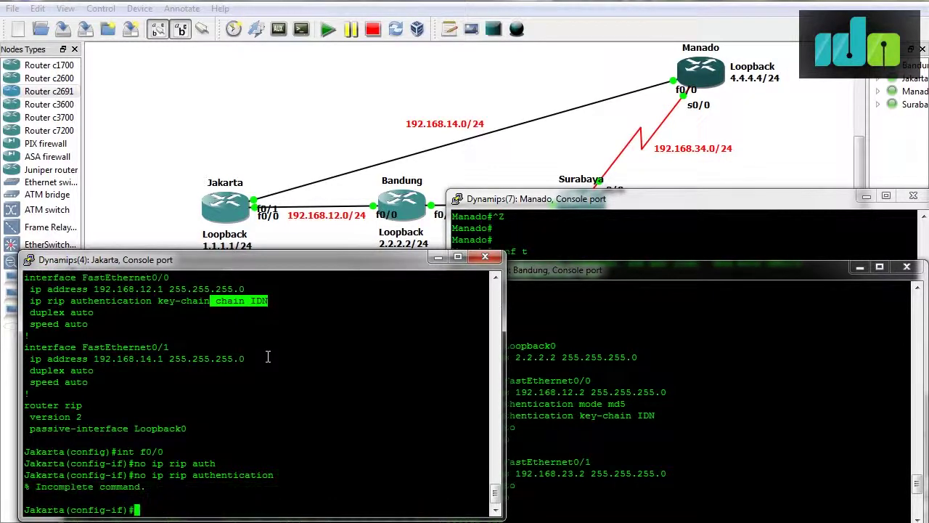
key("Up")
type("key")
key("Tab")
key("Return")
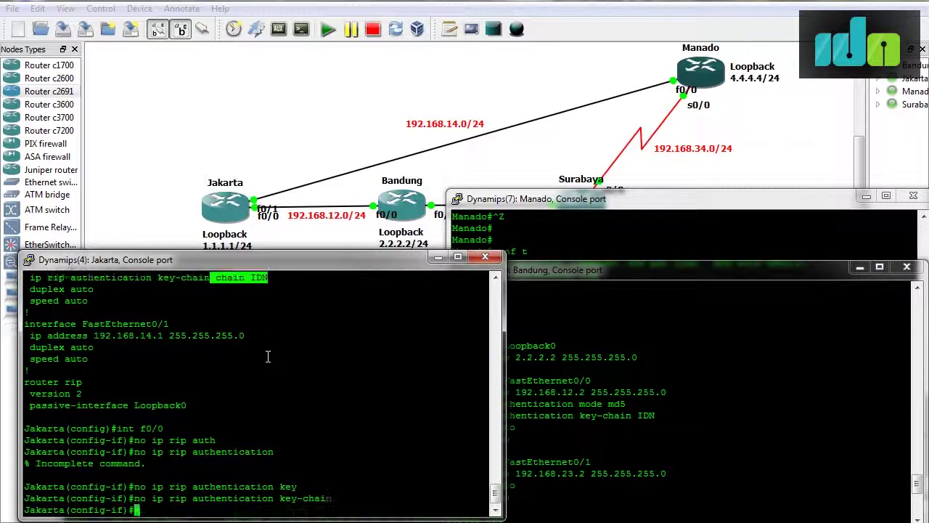
Apply RIP authentication key-chain IDN and authentication mode md5 on Jakarta's f0/0.
type("ip ri")
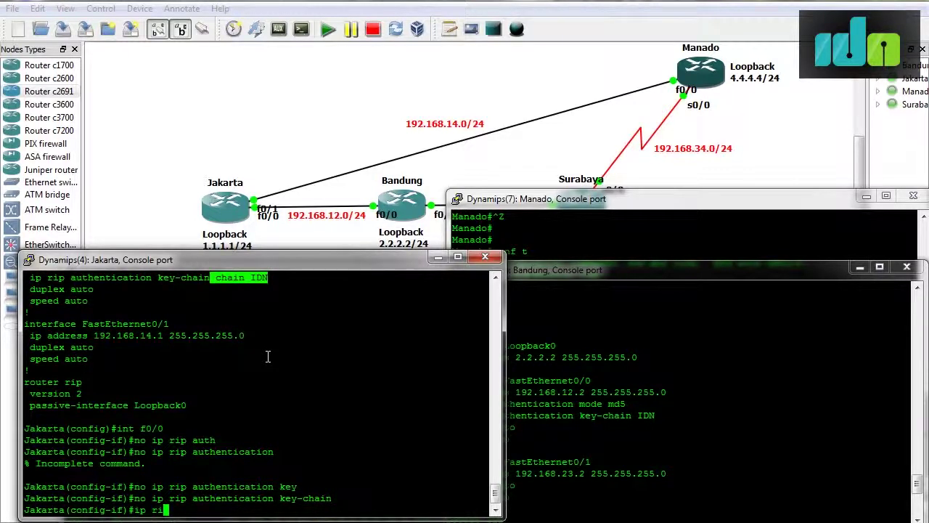
type("p auth")
key("Tab")
type("key")
key("Tab")
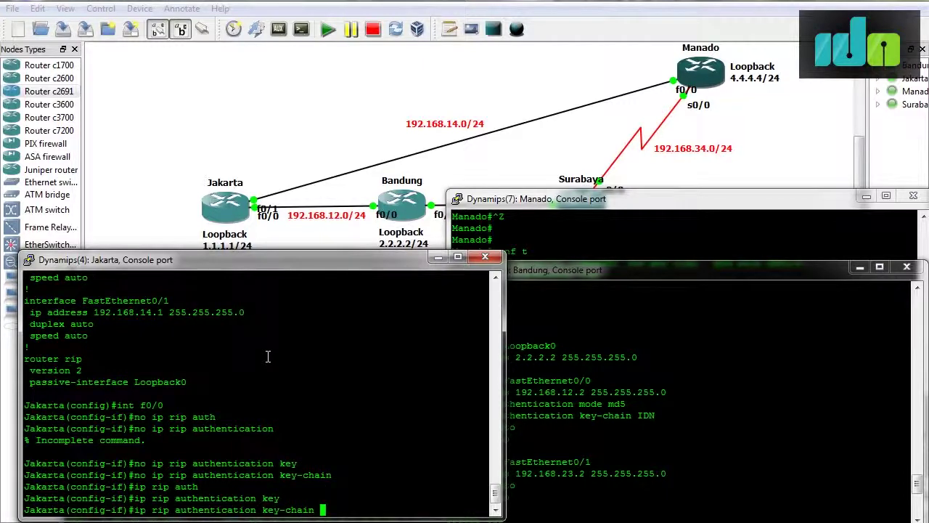
type("IDN")
key("Return")
type("ip rip auth")
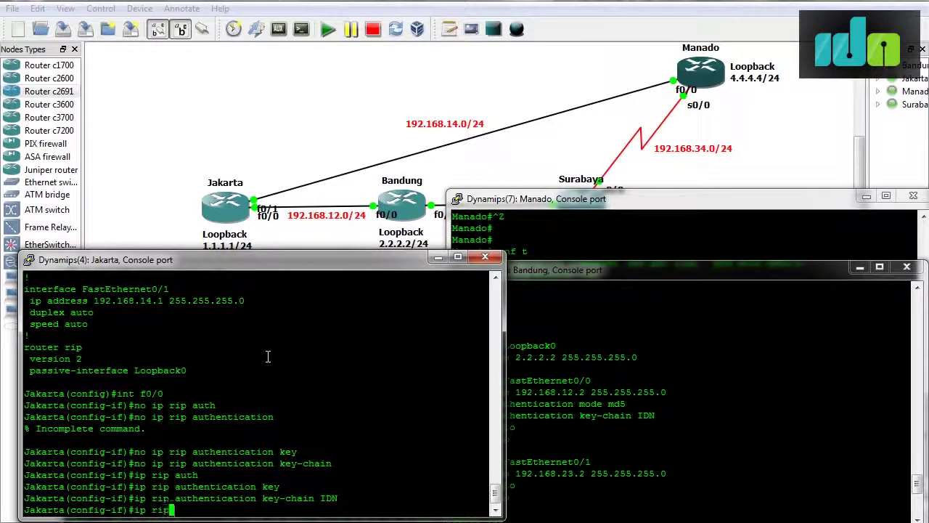
key("Return")
type("mode md5")
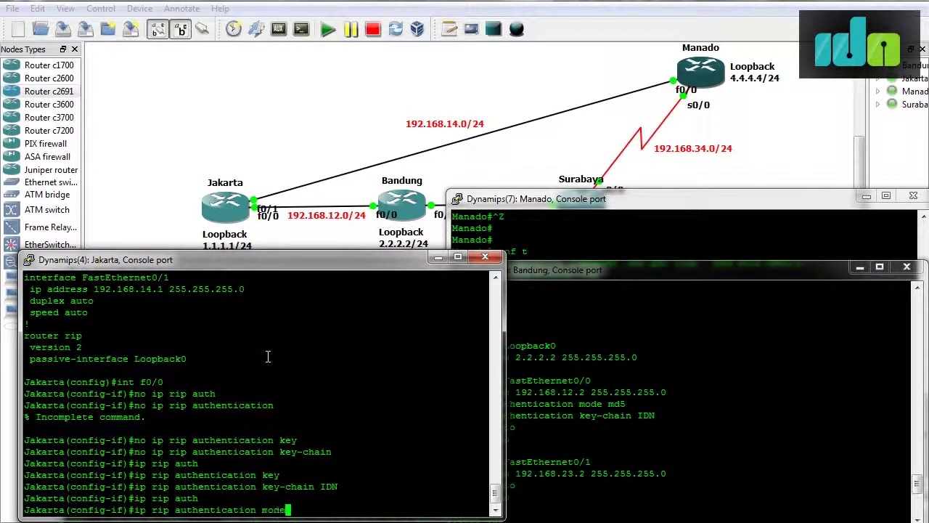
key("Return")
Exit configuration mode to Jakarta's privileged prompt.
key("ctrl+z")
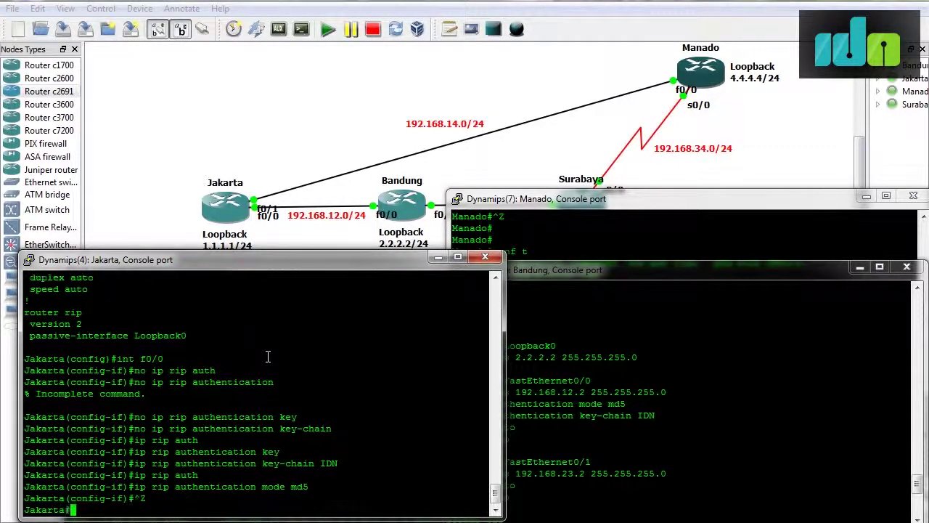
key("Return")
type("sh")
key("BackSpace")
key("BackSpace")
key("BackSpace")
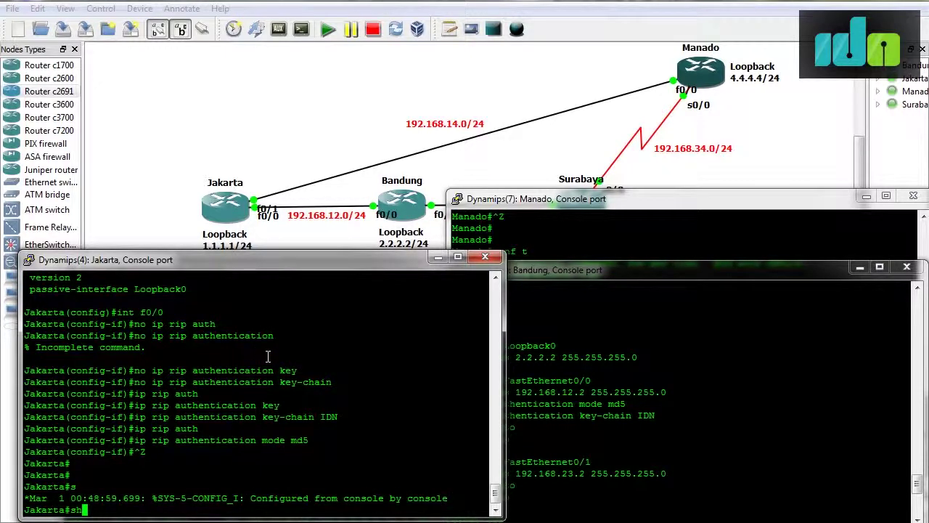
Run 'debug ip rip' on Jakarta to catch an MD5-authenticated update, then 'no debug ip rip'.
type("debug ip rip")
key("Return")
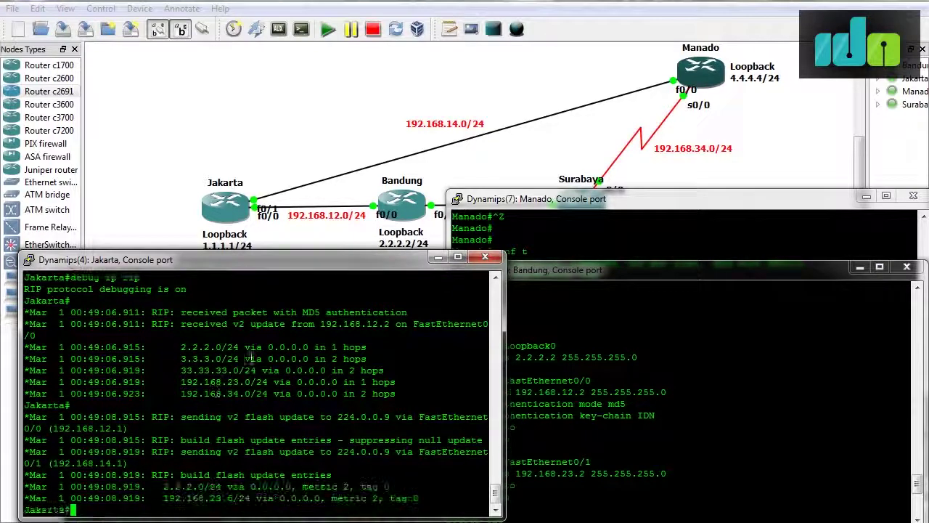
type("no deb")
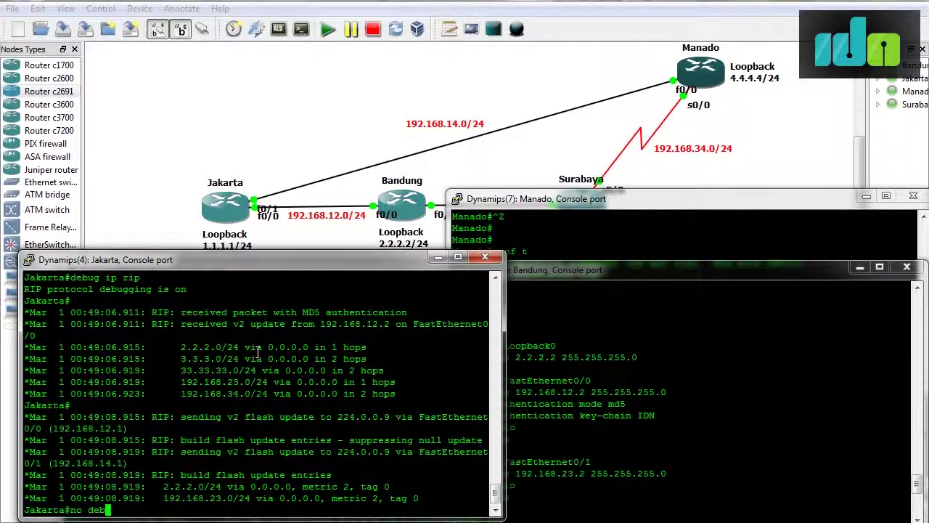
type("ug ip rip")
key("Return")
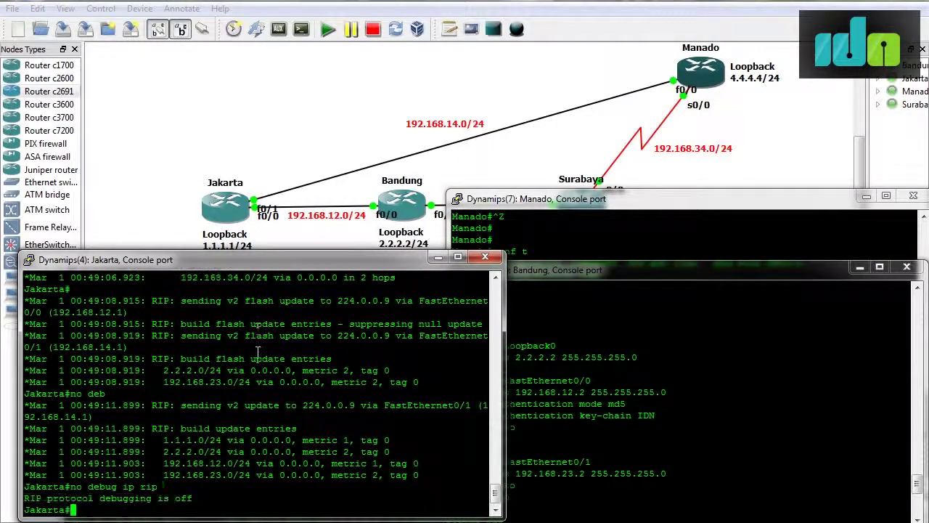
Highlight the MD5 authentication line and the update from 192.168.12.2, then switch to the notes.
scroll(349, 397, "up", 5)
scroll(349, 397, "down", 5)
scroll(349, 397, "up", 3)
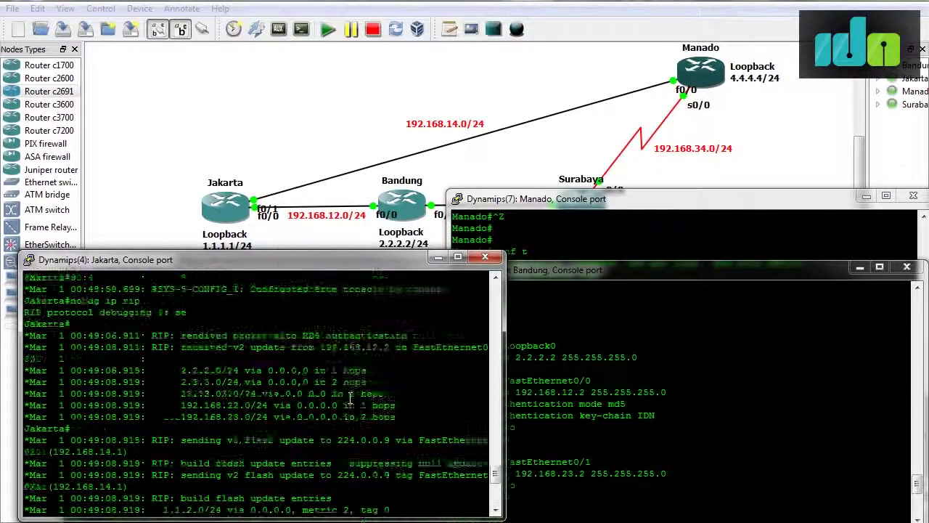
scroll(349, 397, "down", 3)
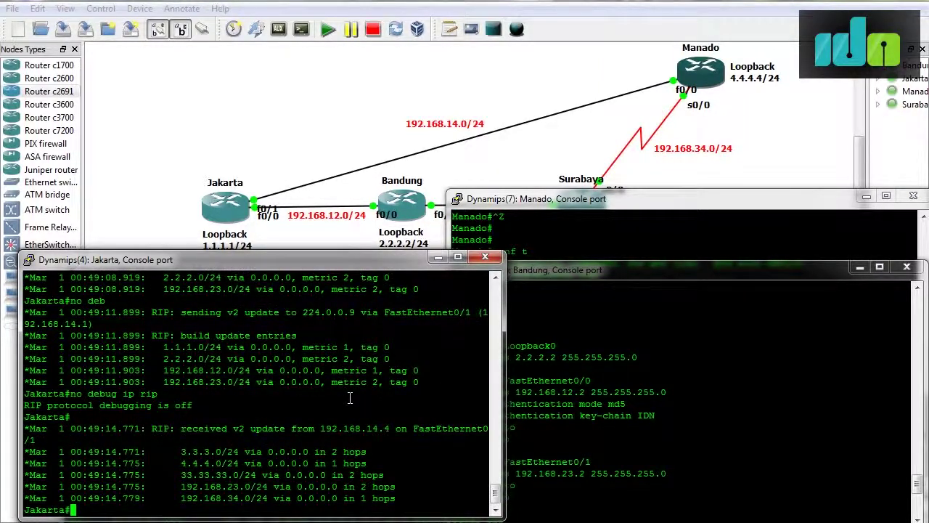
scroll(350, 397, "up", 10)
scroll(349, 397, "down", 3)
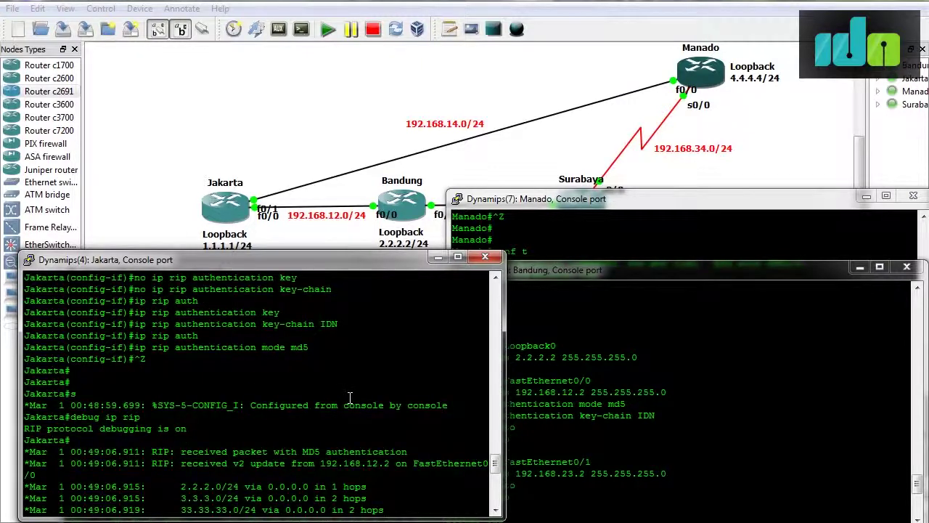
left_click_drag(180, 452, 407, 453)
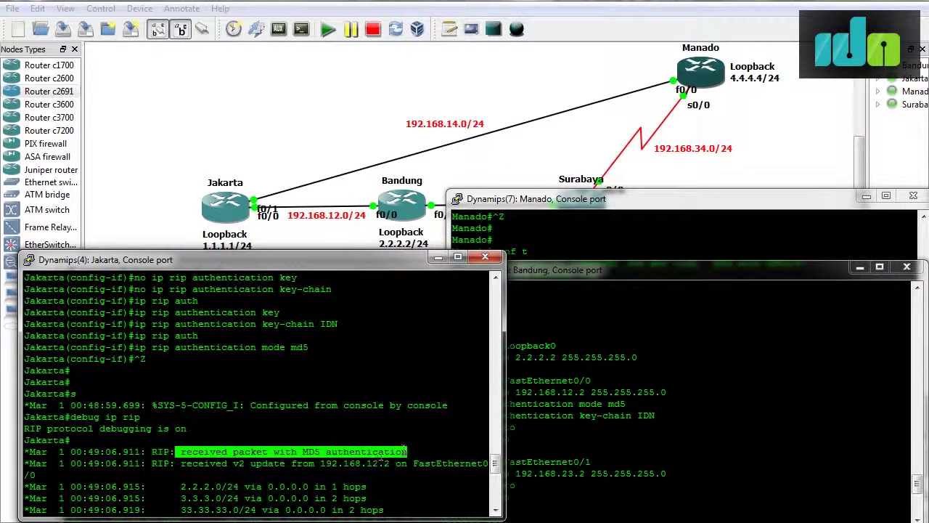
left_click_drag(175, 463, 400, 467)
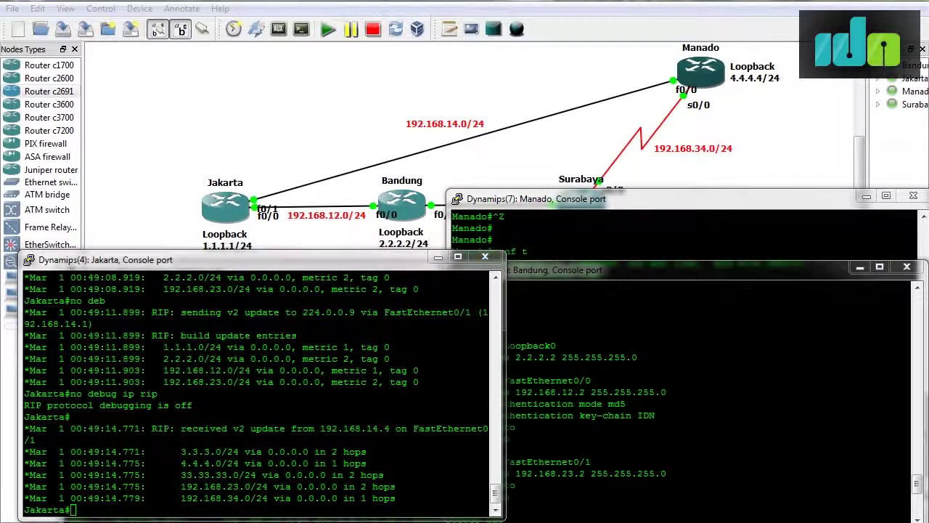
key("alt+Tab")
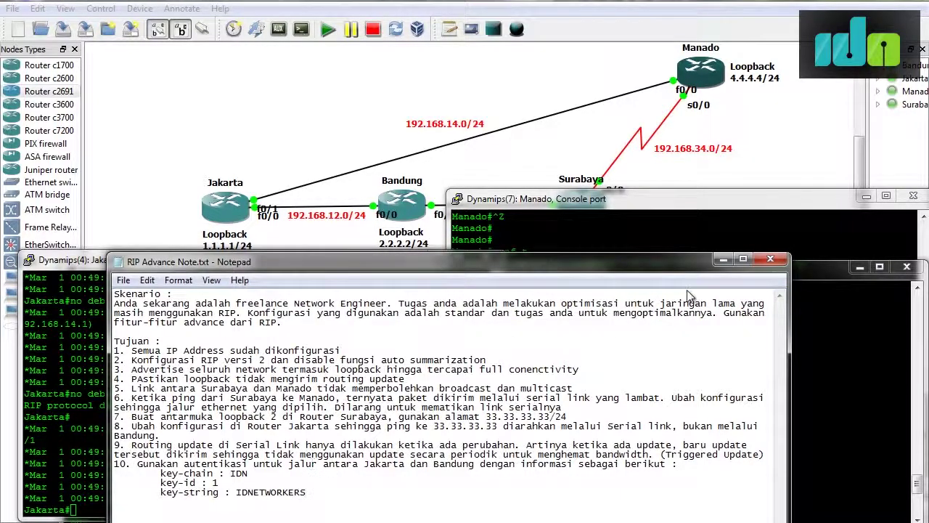
Minimize the Notepad lab notes and nudge the Jakarta console window slightly.
left_click(722, 259)
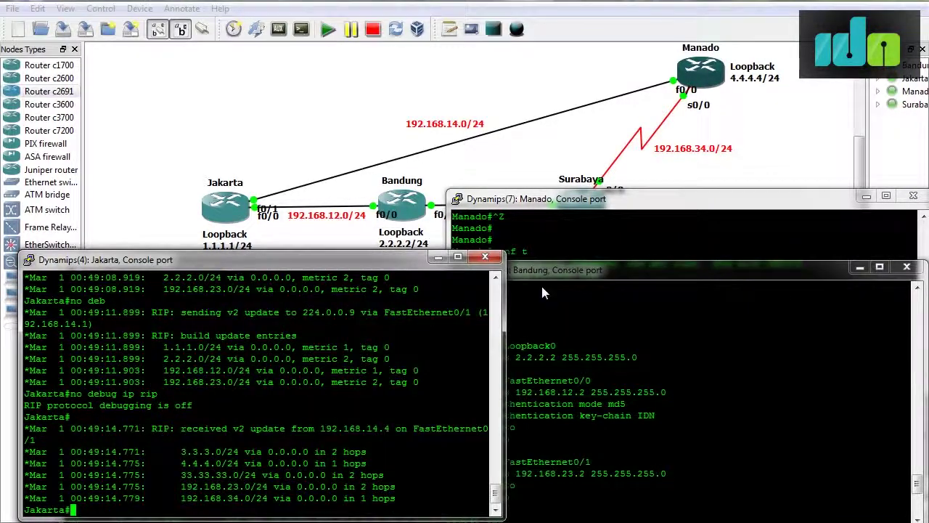
left_click_drag(88, 260, 86, 265)
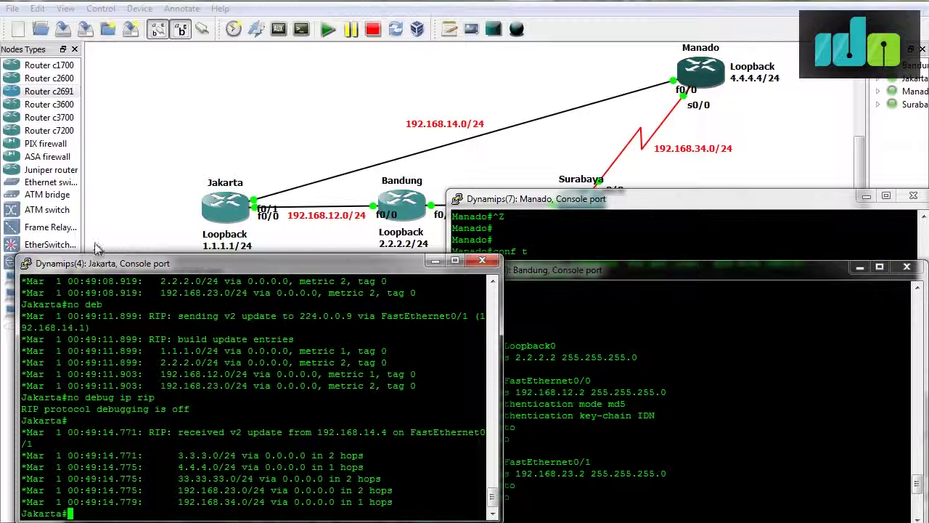